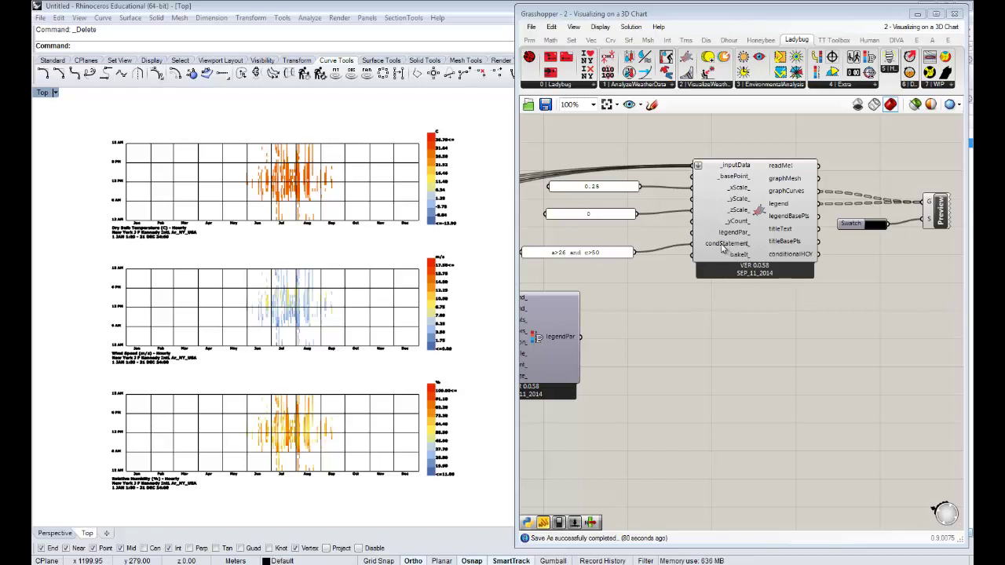
Disable the 3DChart component so its charts are cleared from the Rhino viewport.
mouse_move(726, 250)
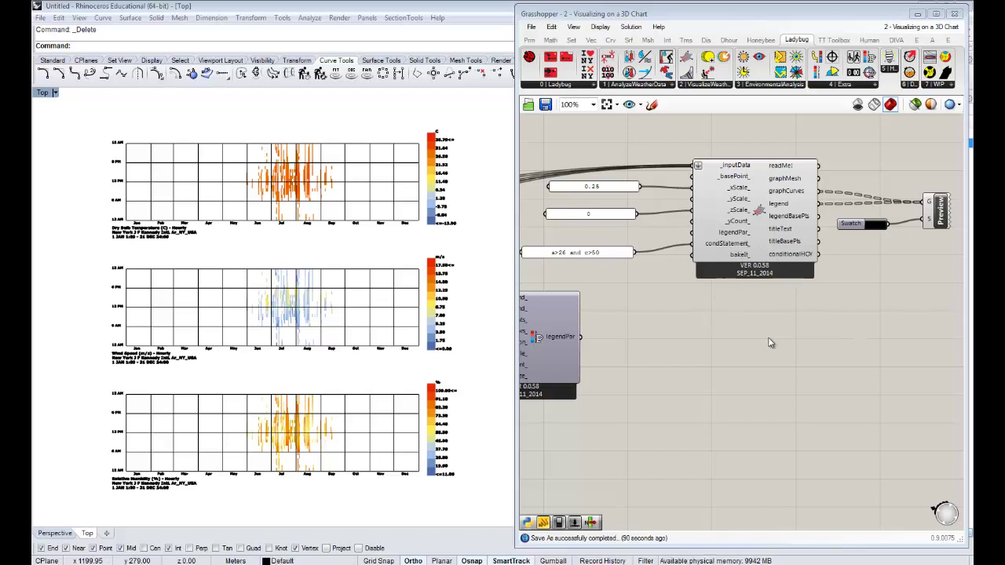
right_drag(769, 343, 760, 360)
right_drag(849, 310, 875, 292)
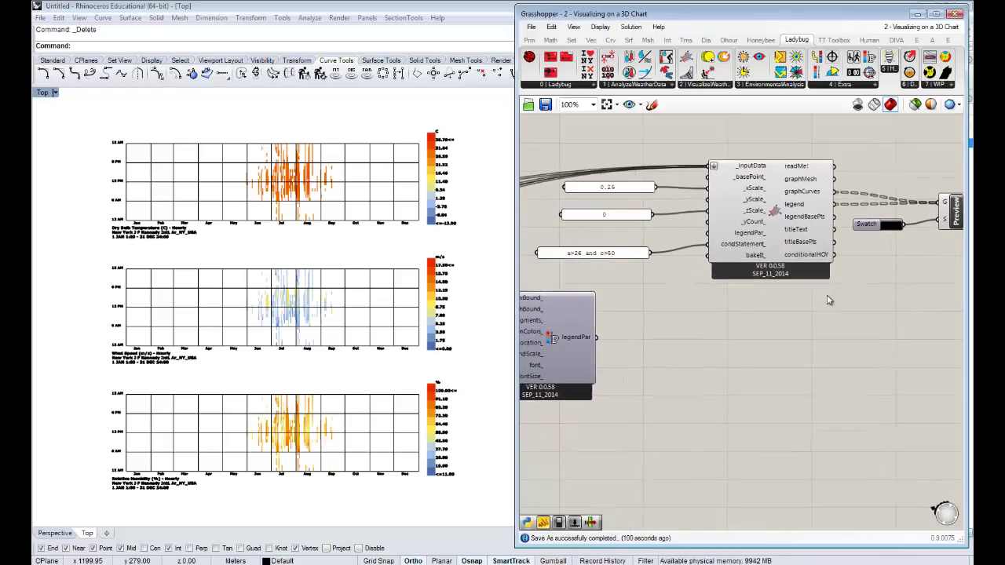
click(772, 218)
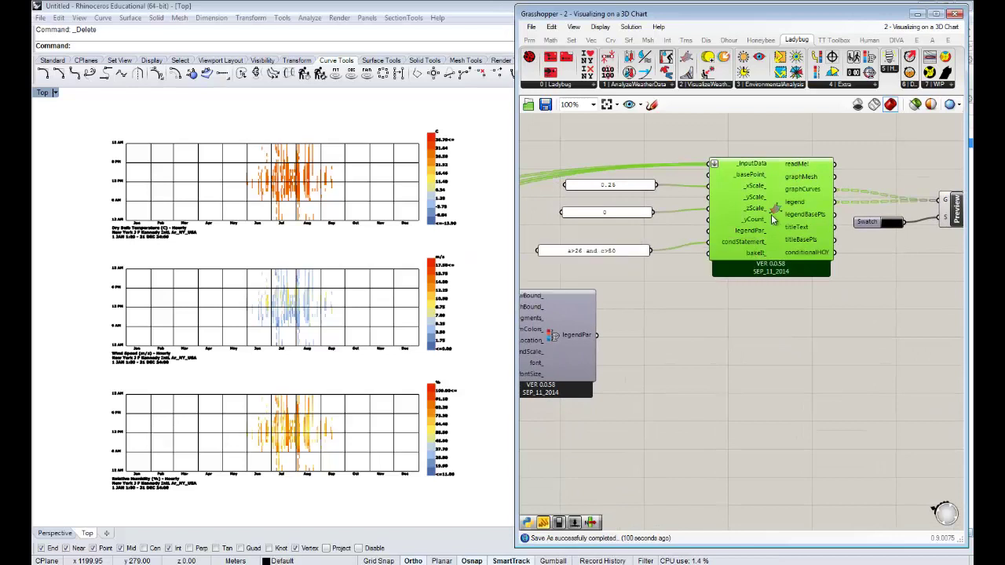
right_click(777, 212)
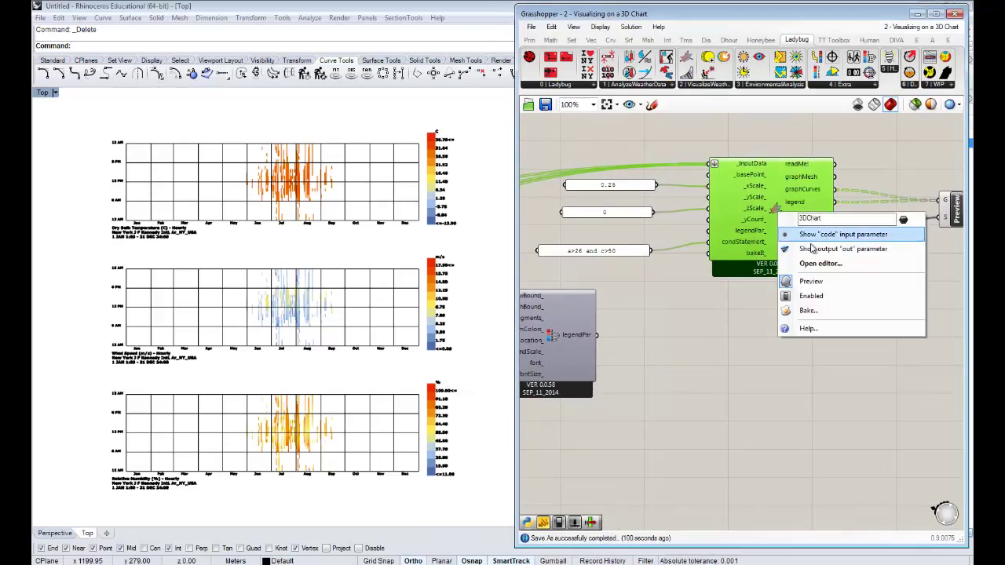
click(822, 297)
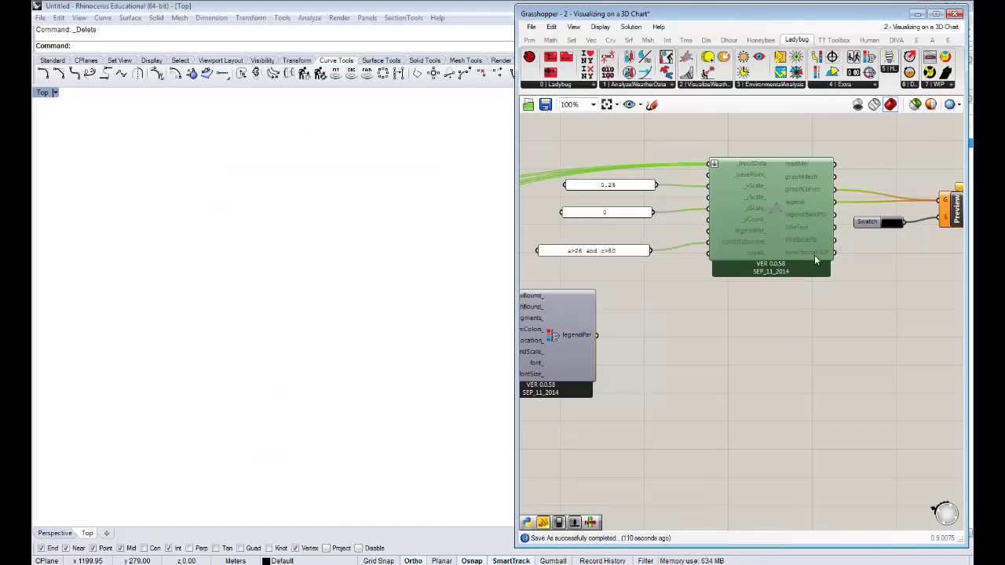
Select the whole group of chart and legend components and move it further down the canvas to free working space.
right_drag(778, 247, 761, 244)
right_drag(762, 337, 817, 307)
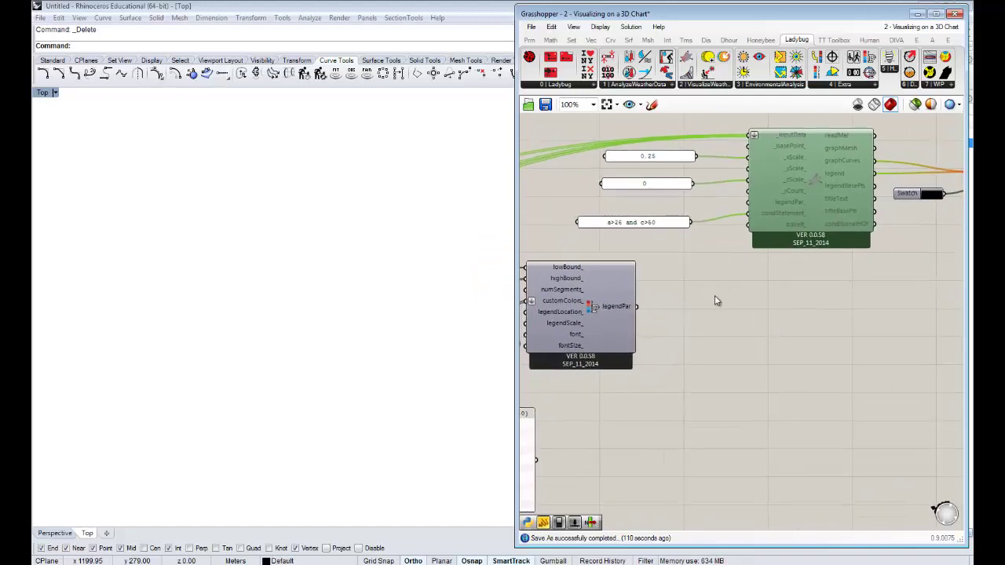
right_drag(761, 278, 803, 250)
right_drag(768, 303, 812, 278)
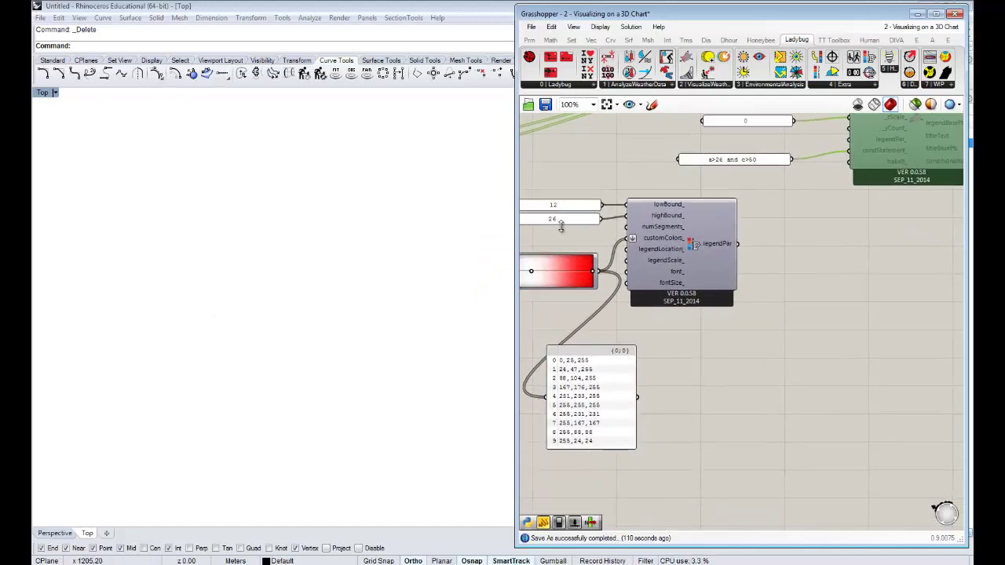
right_drag(777, 331, 713, 299)
scroll(788, 331, down, 4)
scroll(779, 306, down, 2)
drag(870, 381, 564, 179)
drag(792, 233, 774, 439)
click(782, 353)
Widen the Grasshopper window over the viewport so the full set of Ladybug components is accessible near the weather file component.
right_drag(704, 280, 760, 283)
scroll(719, 247, up, 3)
right_drag(855, 202, 582, 203)
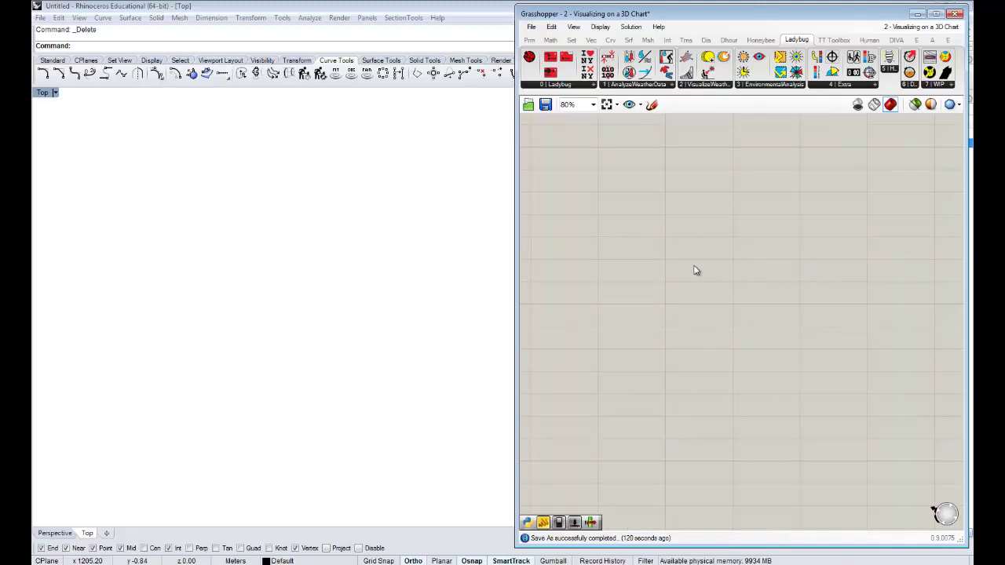
right_drag(694, 267, 844, 245)
scroll(844, 246, down, 5)
scroll(652, 260, up, 5)
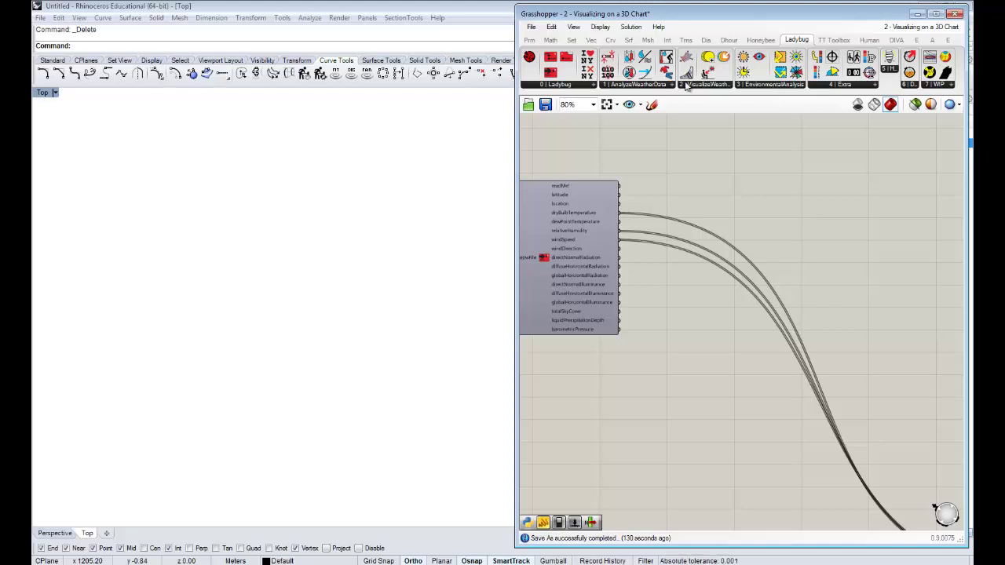
drag(516, 126, 351, 128)
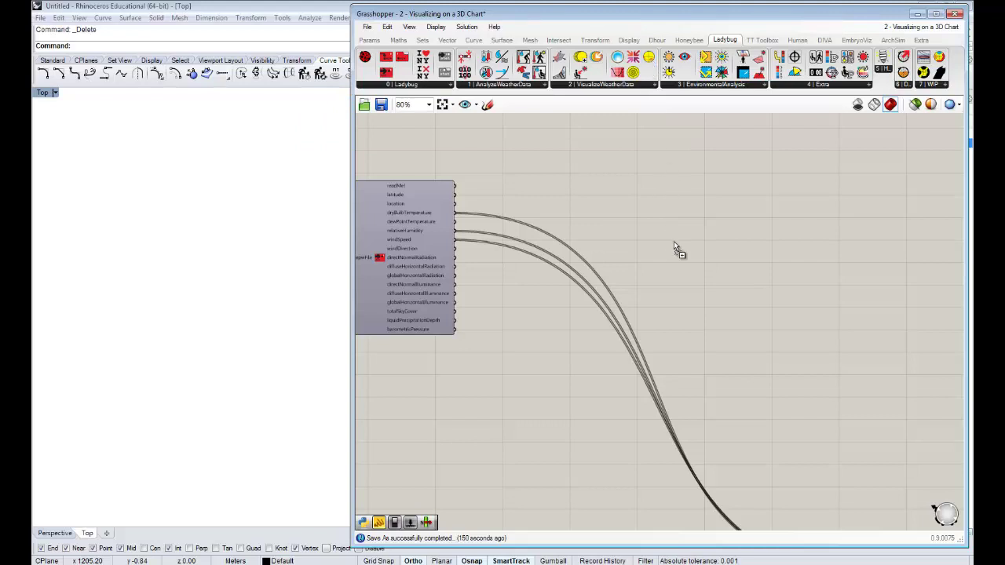
Add a Ladybug sun path component and position it clear of the wires, across from the weather file component's outputs.
drag(674, 244, 676, 246)
right_drag(770, 298, 814, 289)
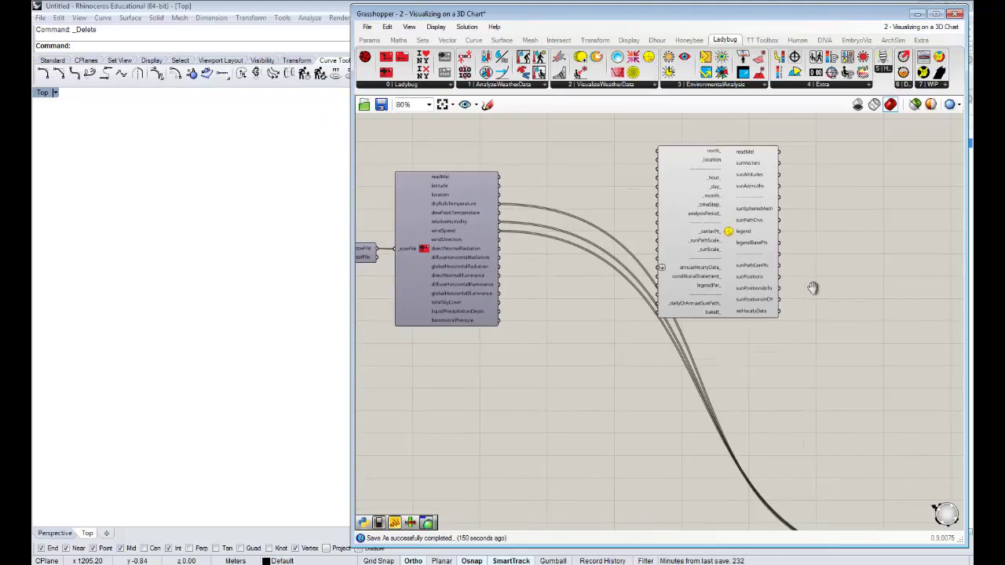
drag(733, 250, 795, 268)
click(684, 236)
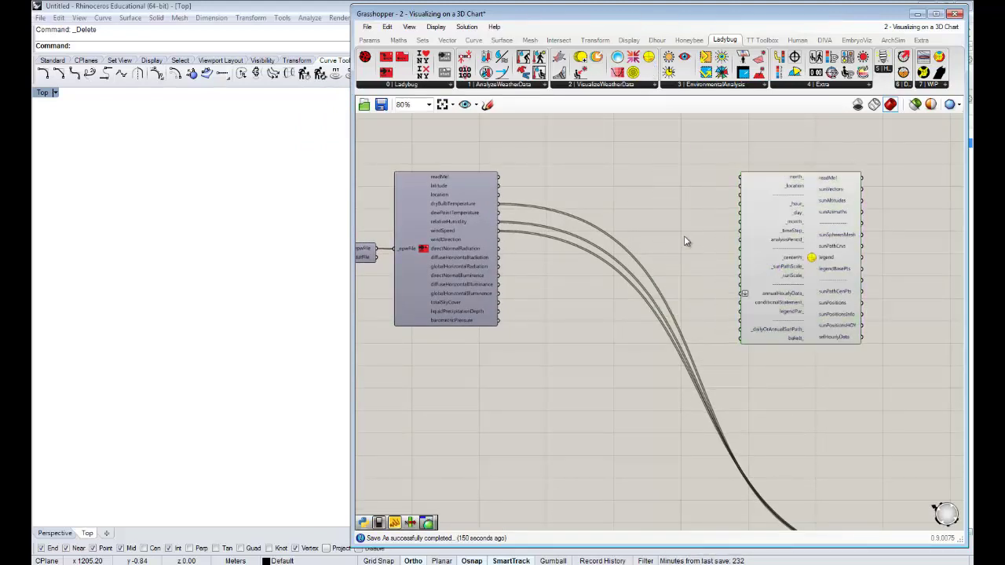
scroll(692, 237, up, 1)
right_drag(651, 254, 680, 249)
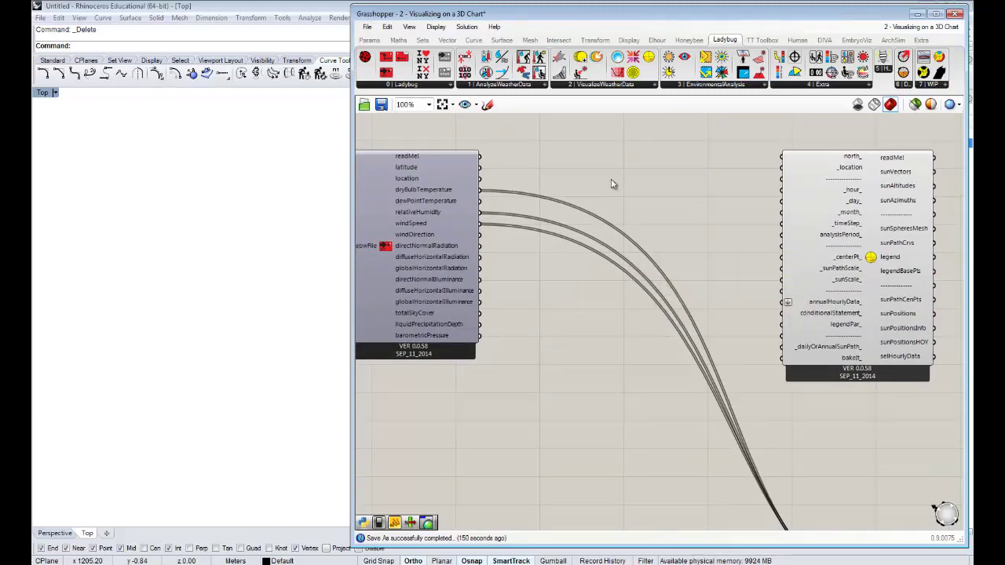
mouse_move(665, 201)
right_down()
mouse_move(658, 197)
mouse_move(669, 197)
right_up()
right_drag(758, 205, 736, 207)
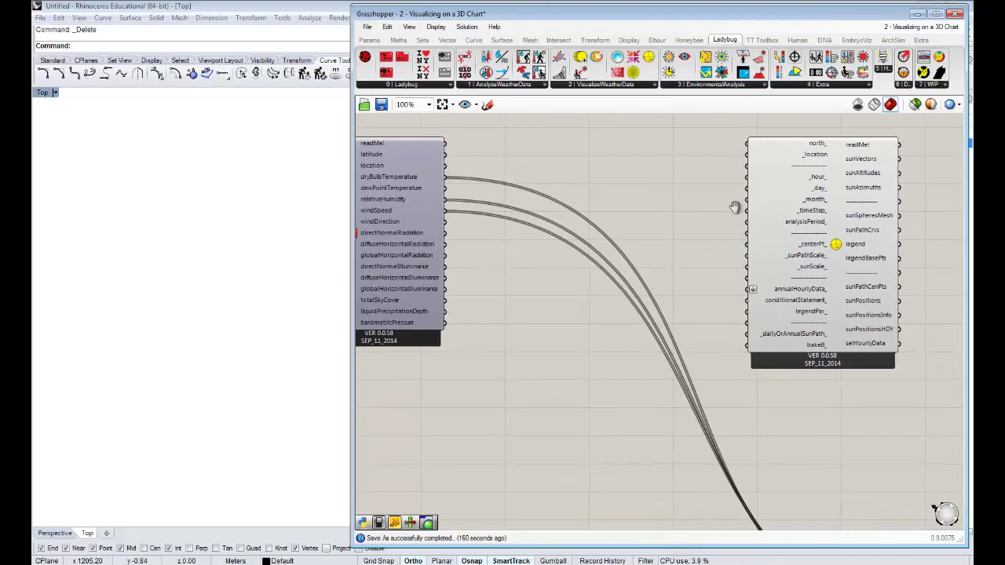
drag(805, 217, 781, 215)
click(812, 426)
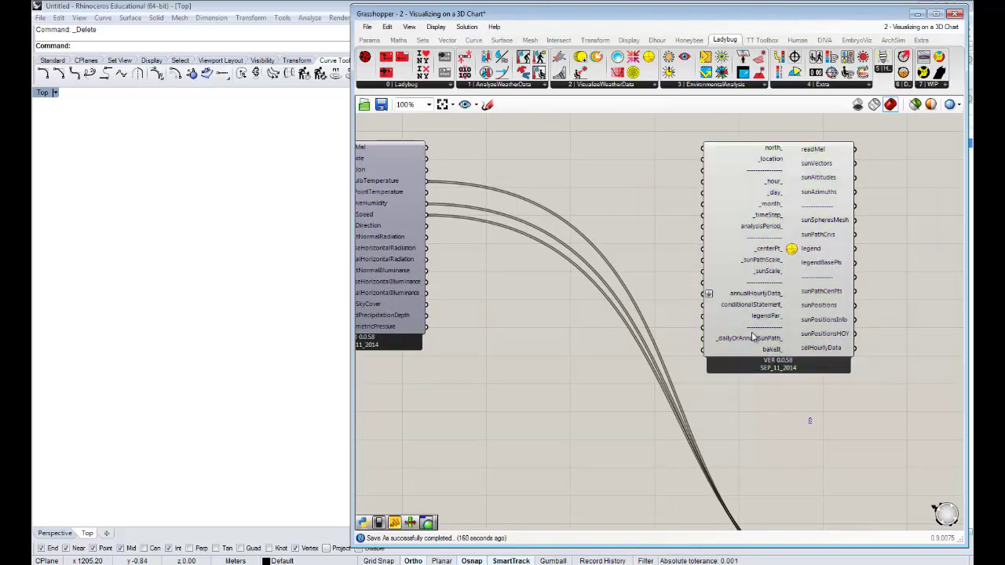
Add a panel wired to the weather file component's location output and size it to fit the location text.
scroll(775, 183, up, 1)
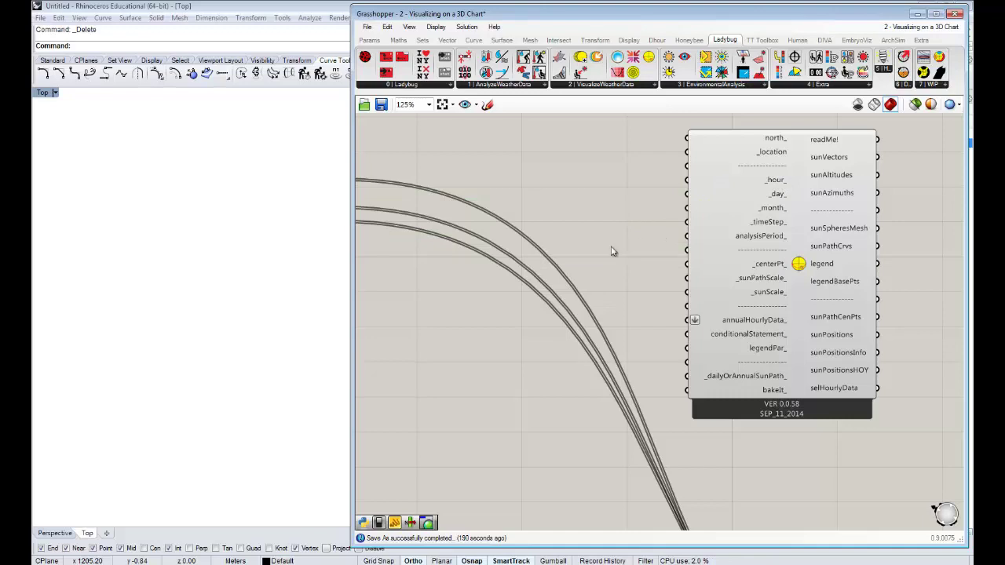
right_drag(498, 218, 480, 219)
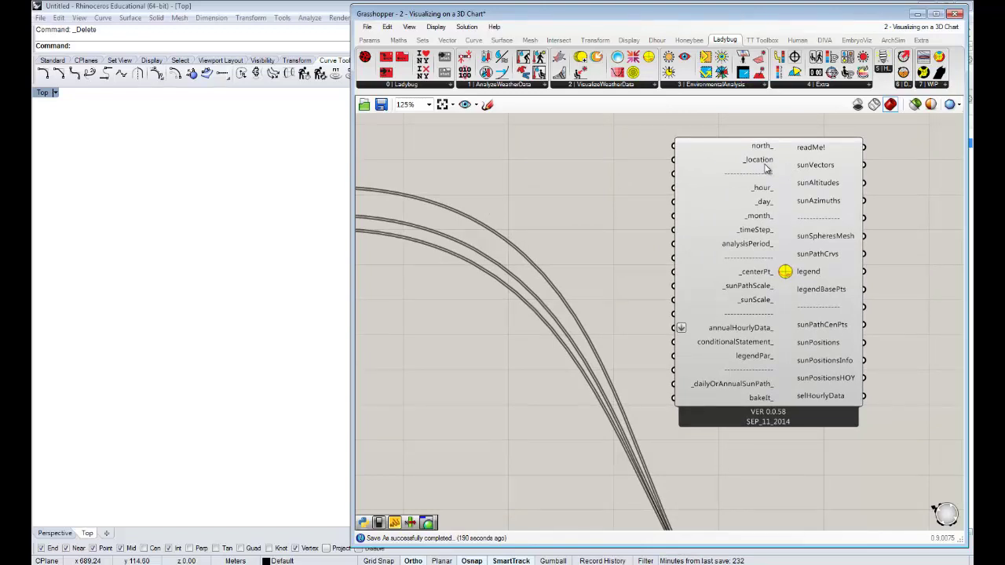
right_drag(589, 220, 703, 227)
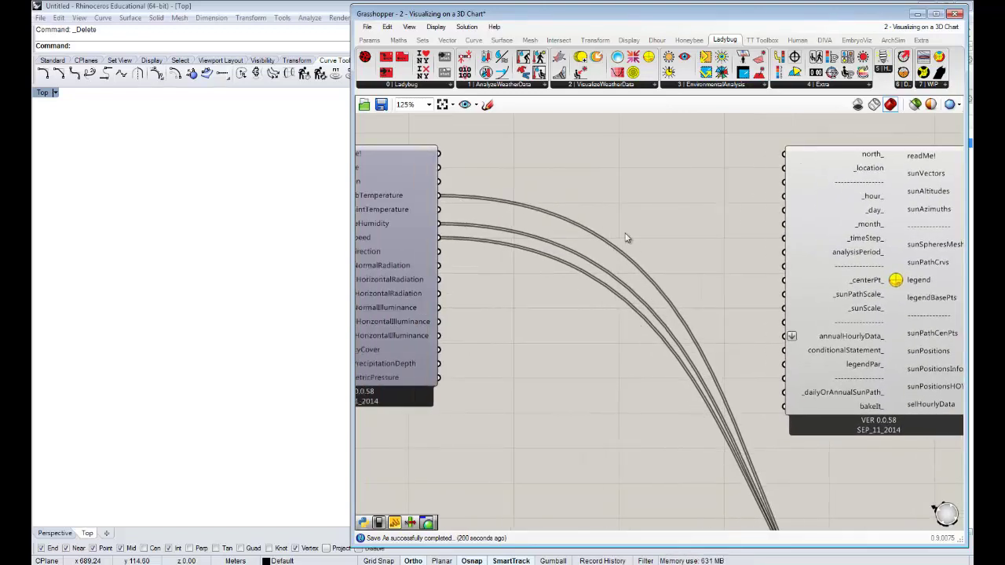
right_drag(624, 233, 663, 227)
scroll(656, 228, down, 2)
scroll(654, 227, up, 1)
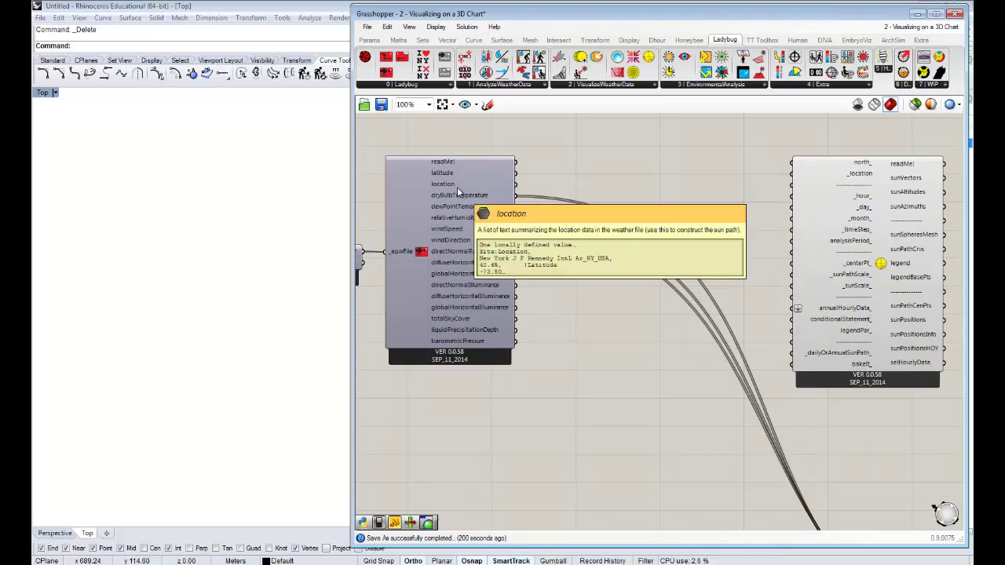
double_click(640, 179)
text(arcel)
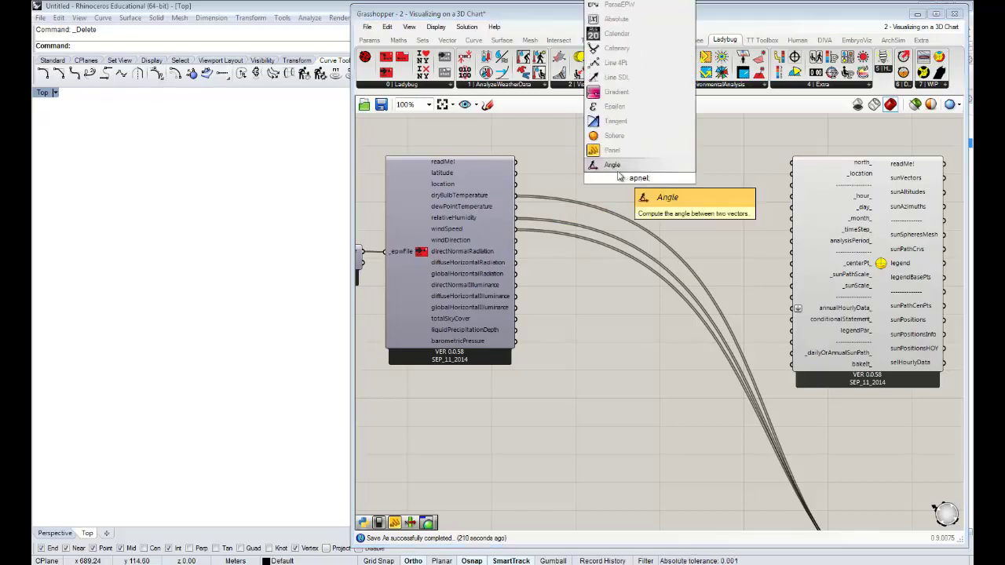
click(626, 151)
drag(517, 185, 595, 179)
drag(685, 205, 764, 218)
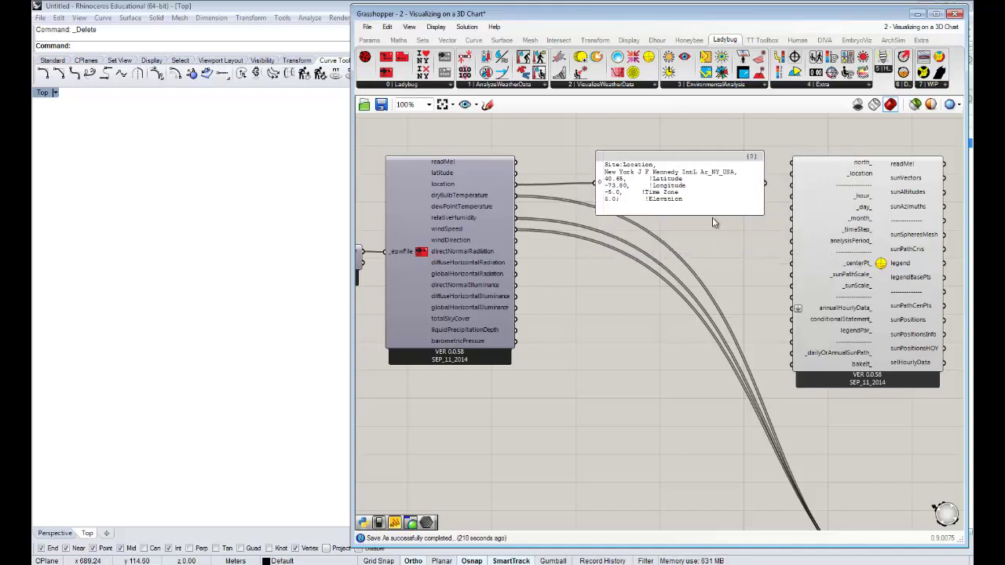
drag(664, 204, 658, 203)
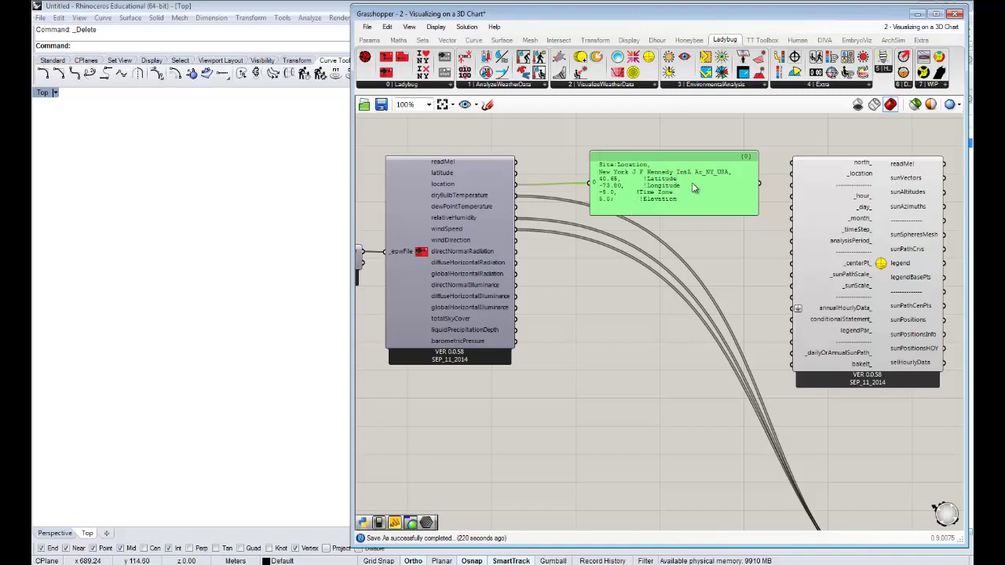
Move the location panel down out of the way and connect the location output to the sun path's _location input.
drag(693, 187, 678, 261)
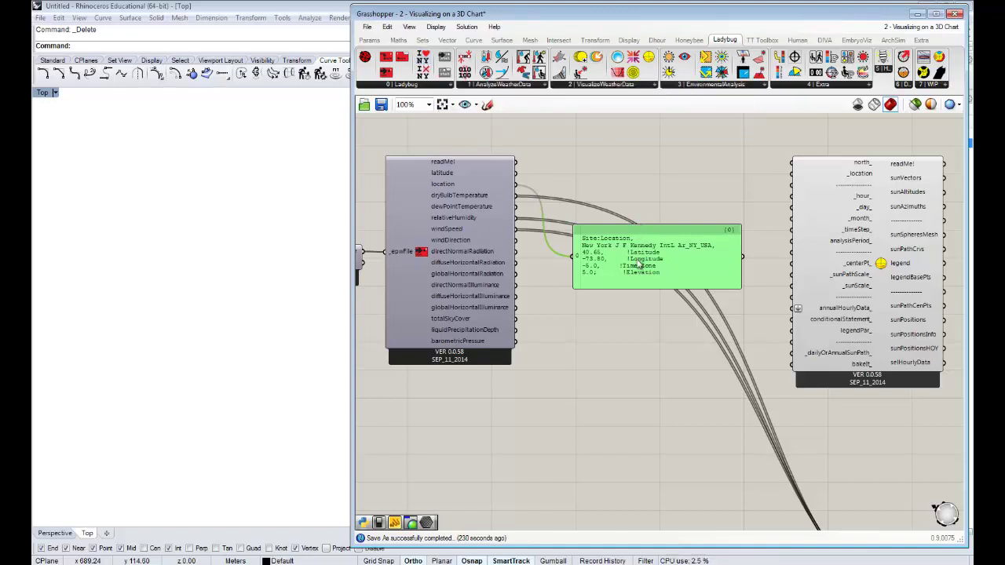
drag(630, 253, 635, 305)
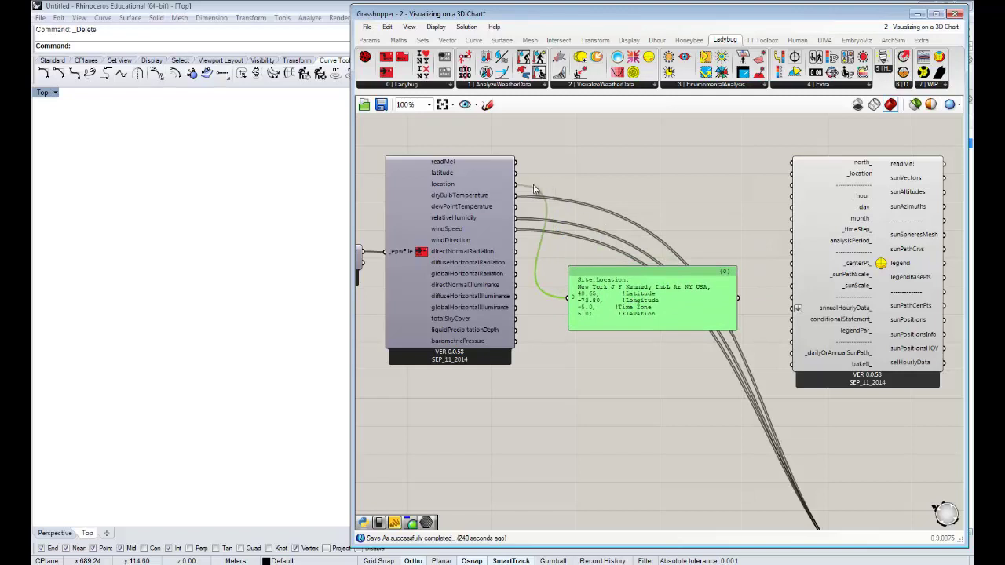
drag(531, 191, 793, 173)
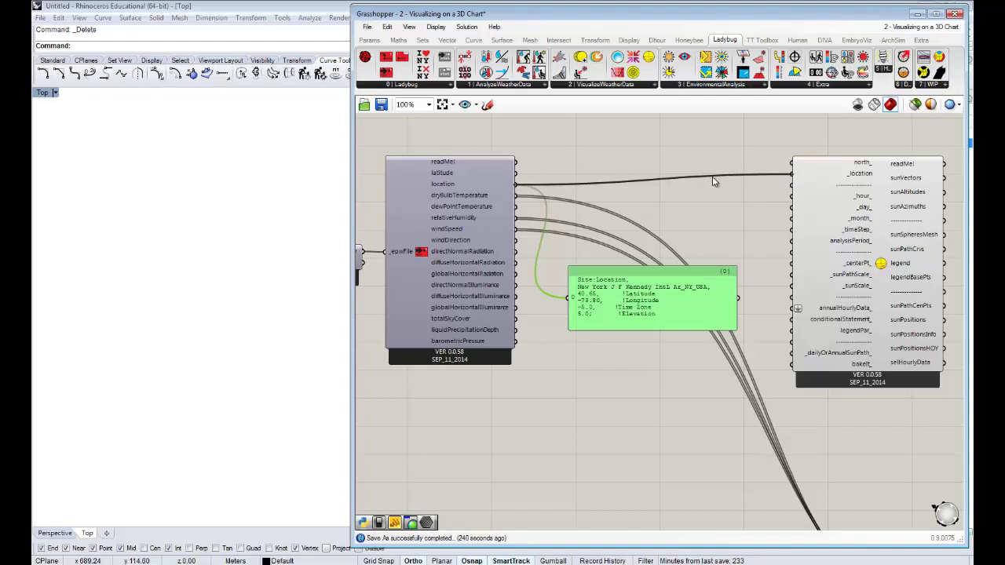
Switch Rhino from the Top view to a maximized Perspective view, moving the Grasshopper window aside, and frame the sun path.
right_drag(128, 283, 224, 302)
scroll(170, 270, up, 7)
scroll(181, 271, down, 4)
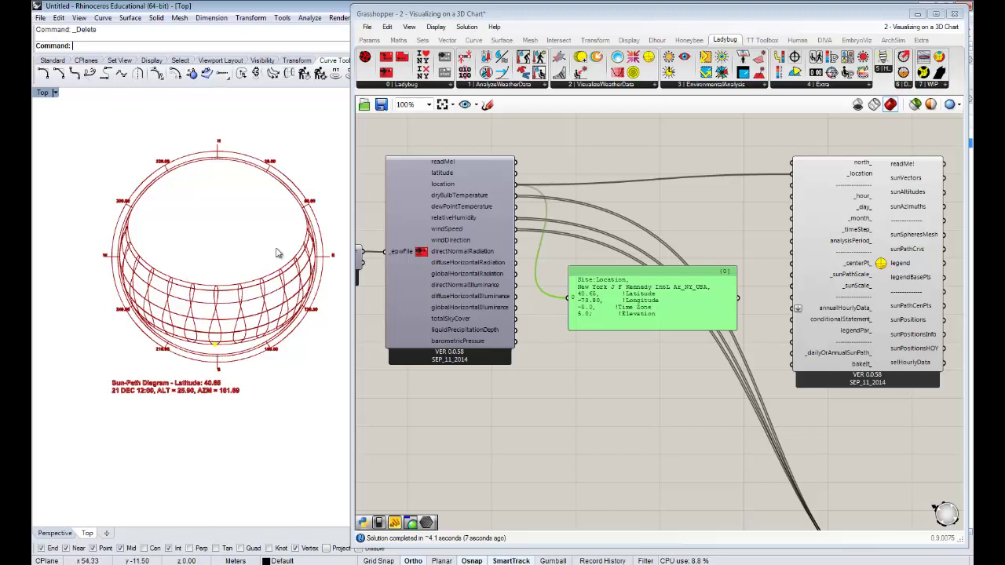
right_drag(223, 346, 223, 363)
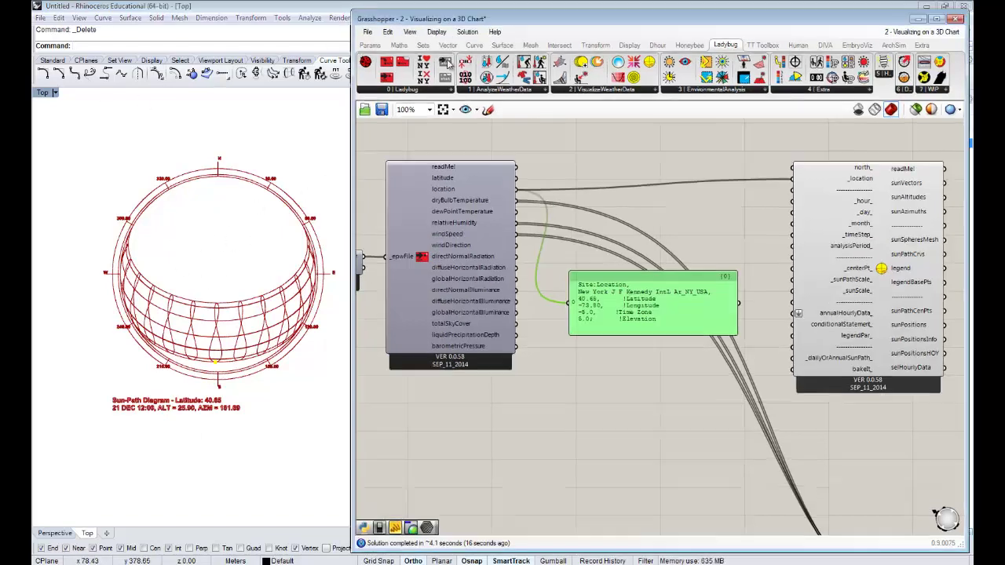
drag(447, 8, 453, 216)
double_click(43, 95)
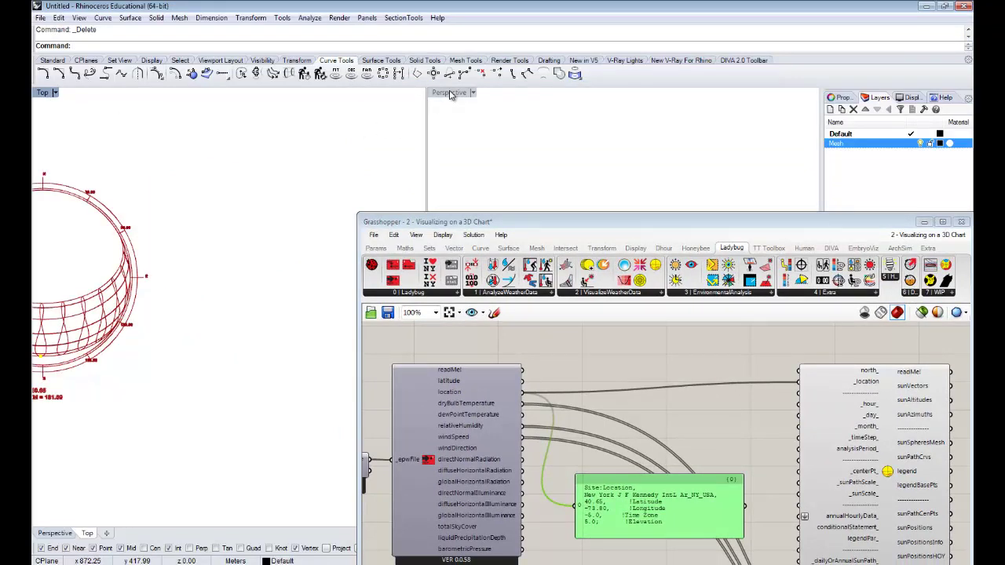
double_click(452, 96)
right_drag(251, 259, 178, 173)
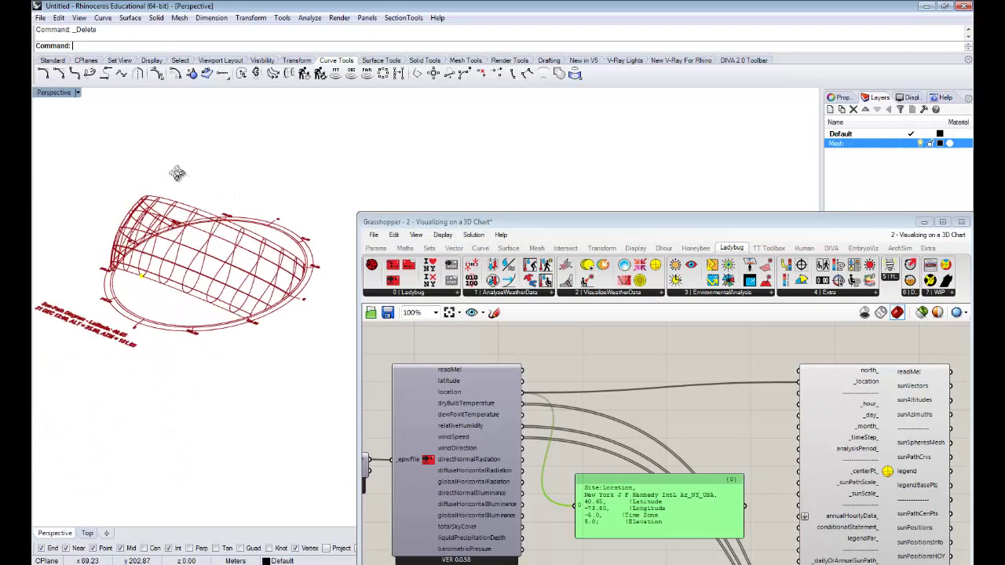
scroll(216, 287, up, 6)
right_drag(224, 270, 199, 343)
scroll(229, 257, down, 5)
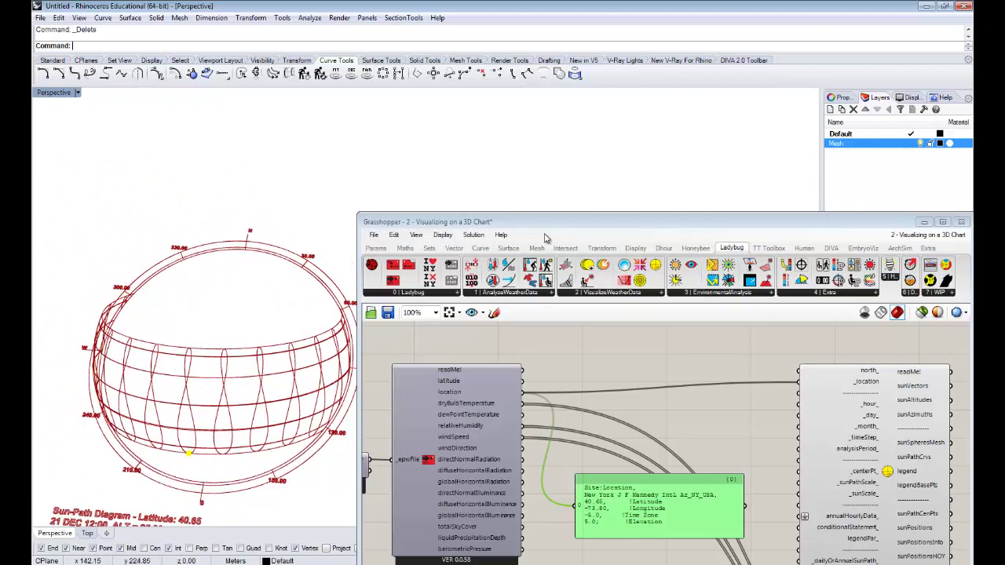
Return the Grasshopper window to its place beside the viewport and examine the sun path dome from several angles.
drag(539, 227, 530, 18)
right_drag(299, 399, 376, 362)
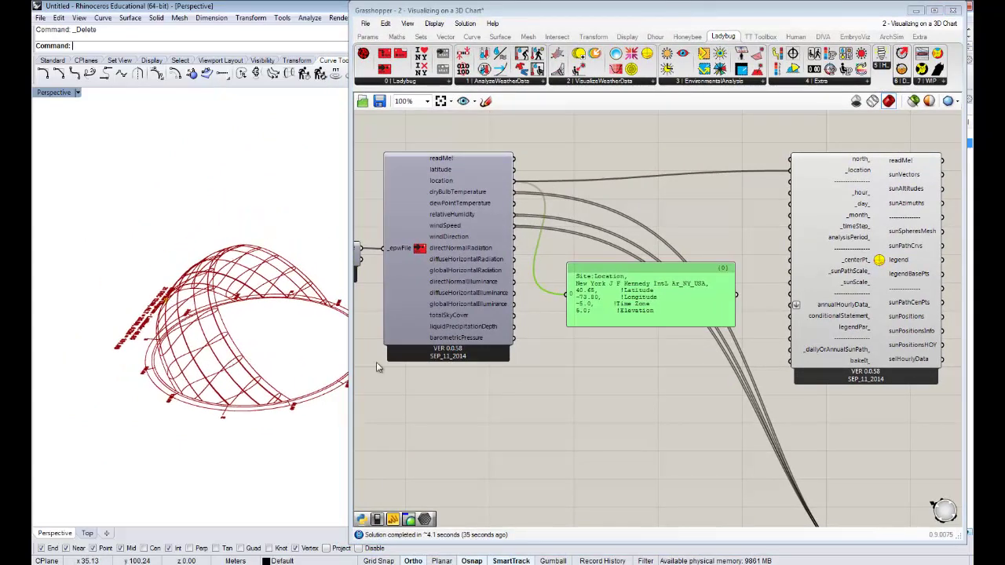
right_drag(699, 390, 701, 380)
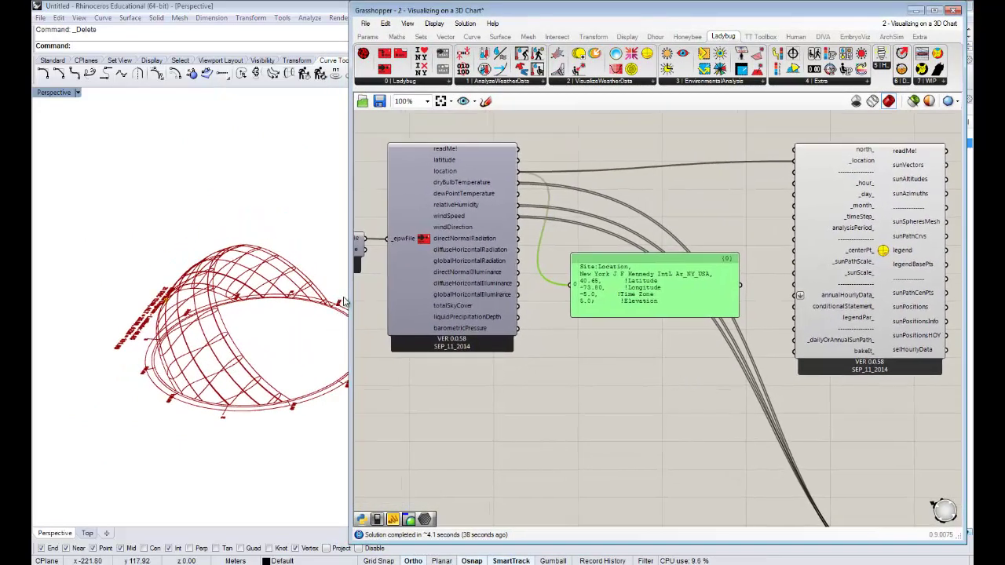
shift+right_drag(274, 315, 252, 307)
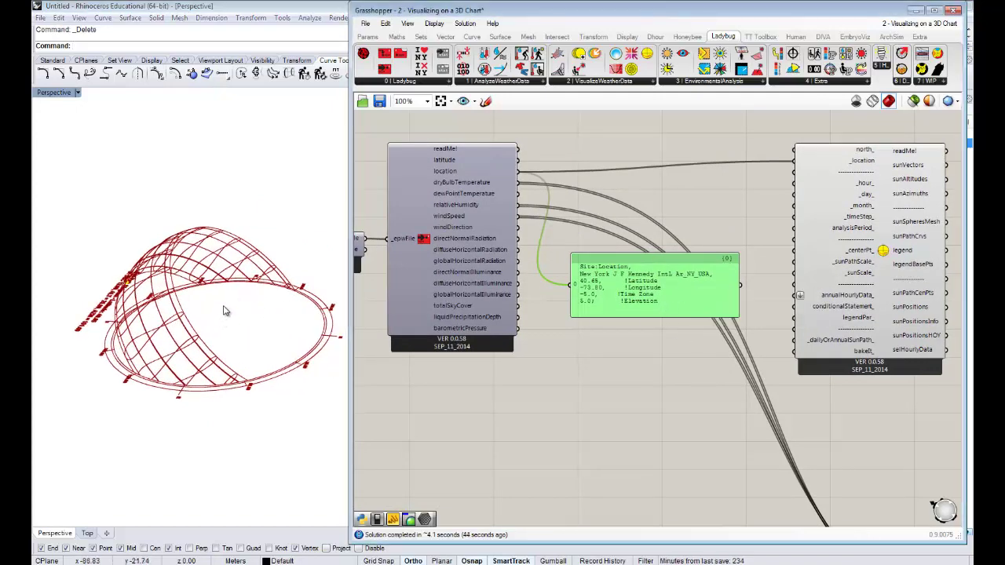
right_drag(226, 314, 265, 323)
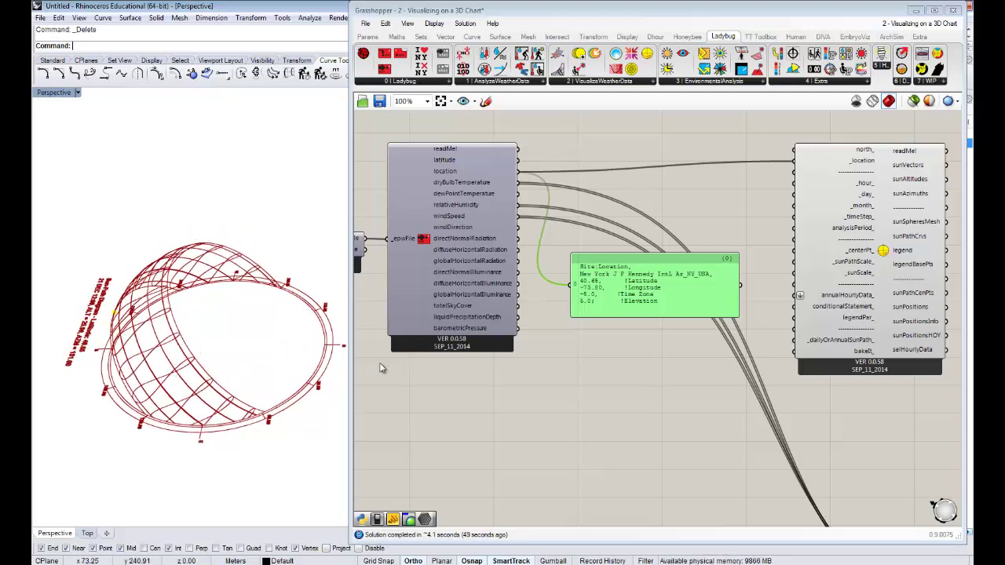
right_drag(729, 372, 703, 369)
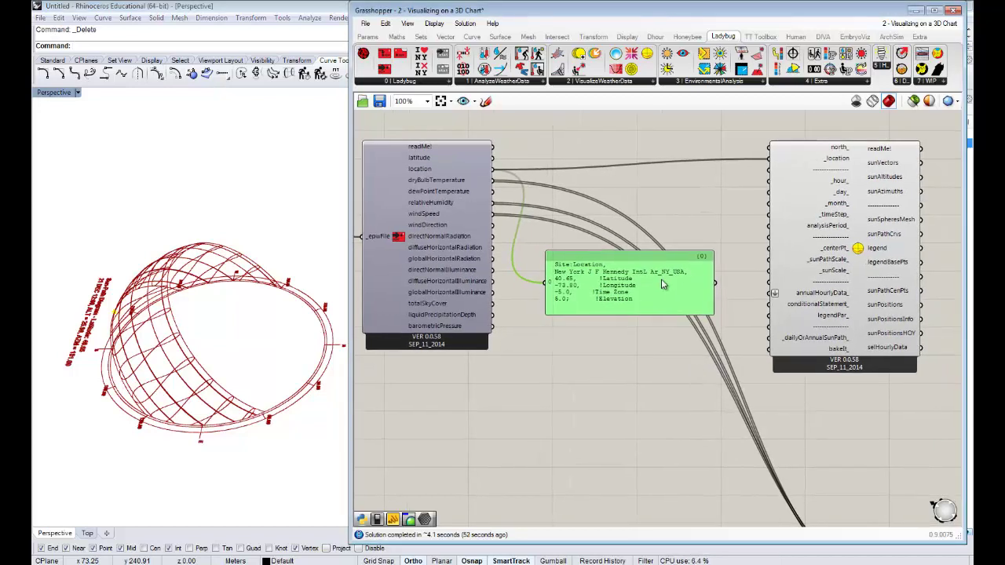
Delete the panel that displays the weather file's location text.
key(Delete)
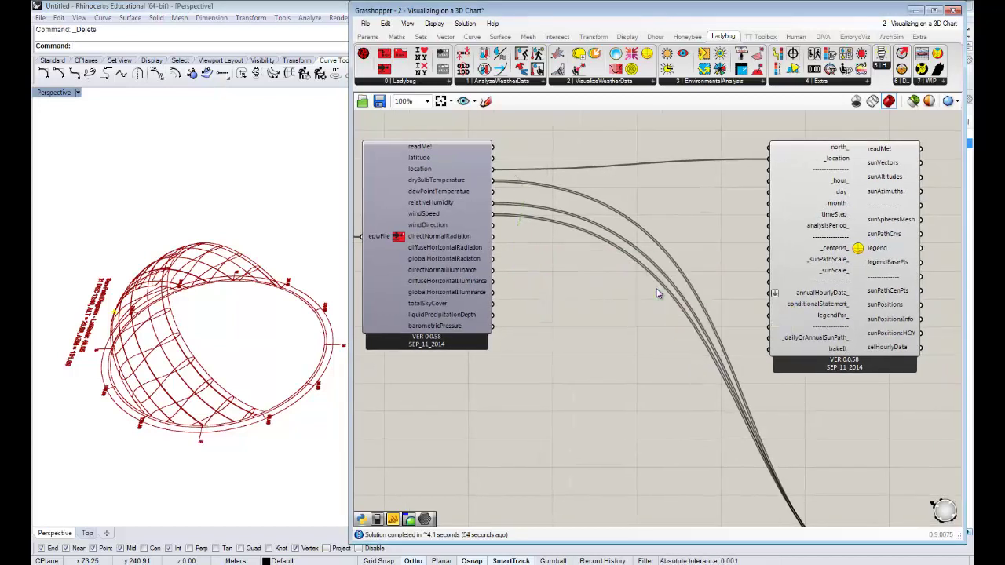
Bake the sun path component's geometry into Rhino on the Default layer.
right_drag(668, 309, 578, 311)
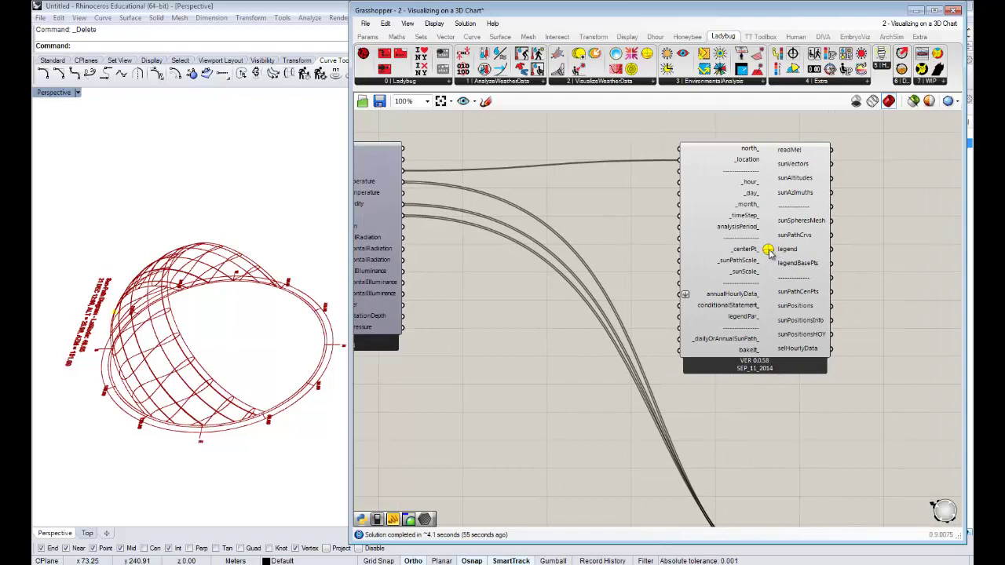
click(764, 253)
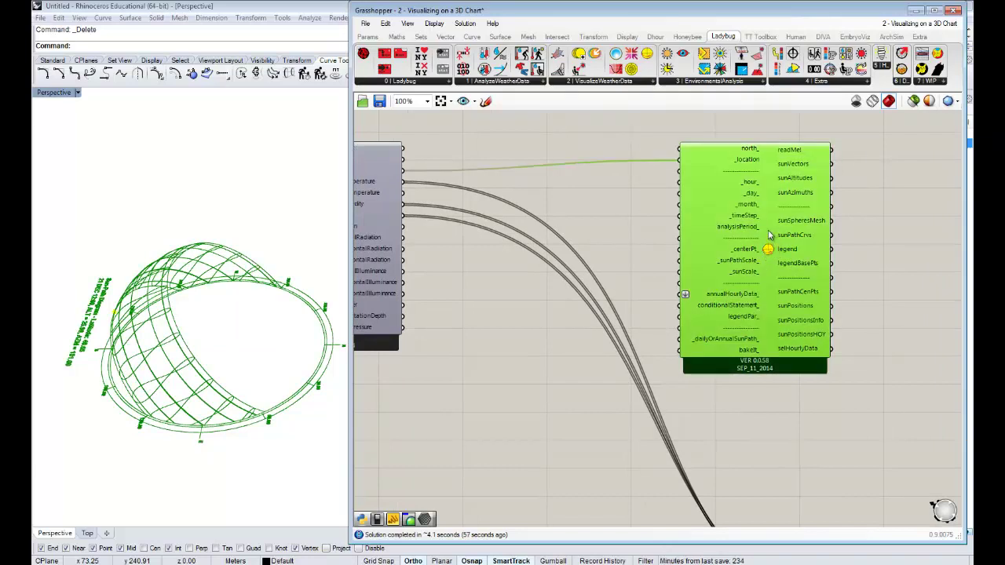
right_click(772, 233)
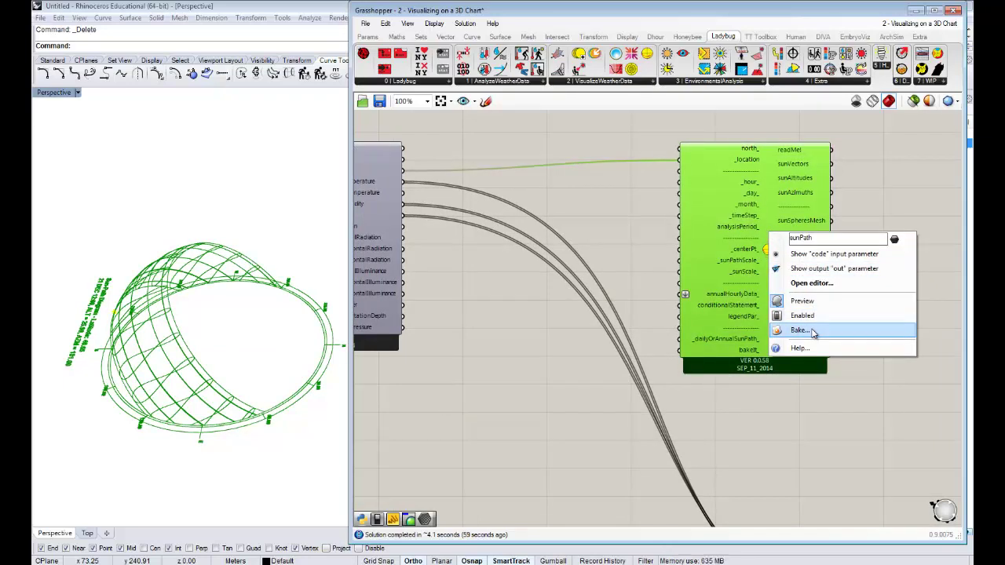
click(813, 333)
click(800, 245)
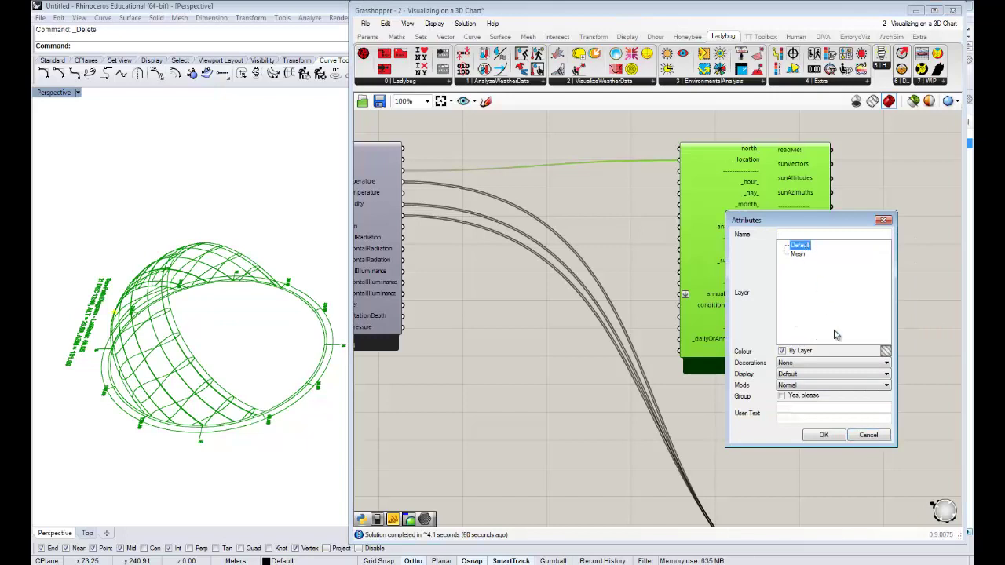
click(826, 436)
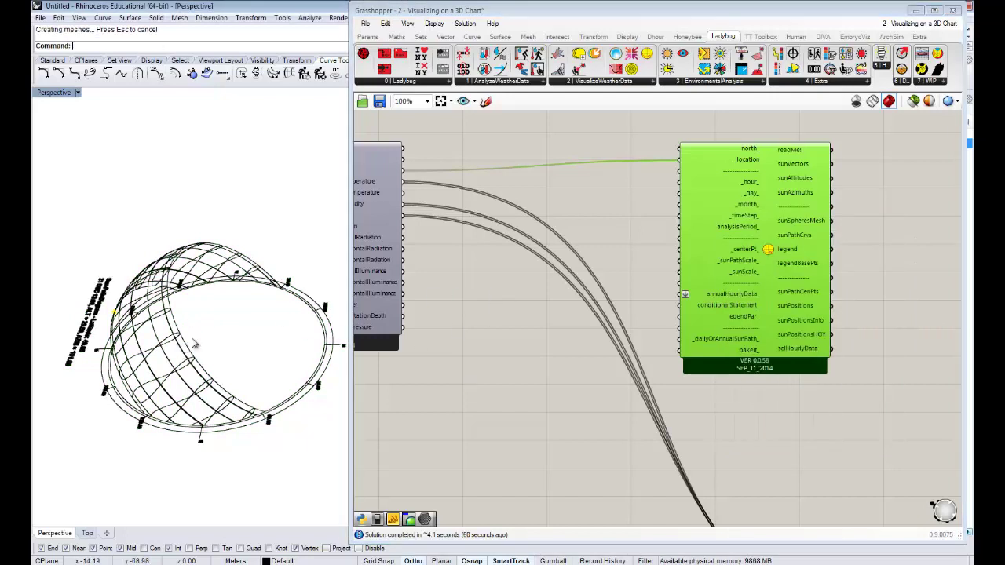
Examine the baked sun path up close and pick individual curves of the dome in the perspective view.
right_drag(211, 341, 168, 272)
scroll(168, 272, up, 6)
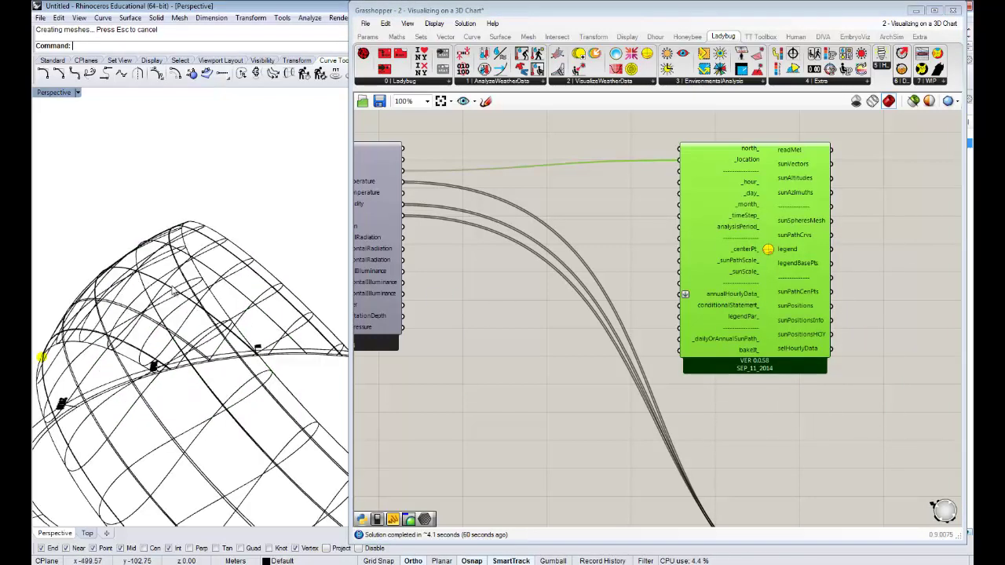
click(196, 273)
click(194, 305)
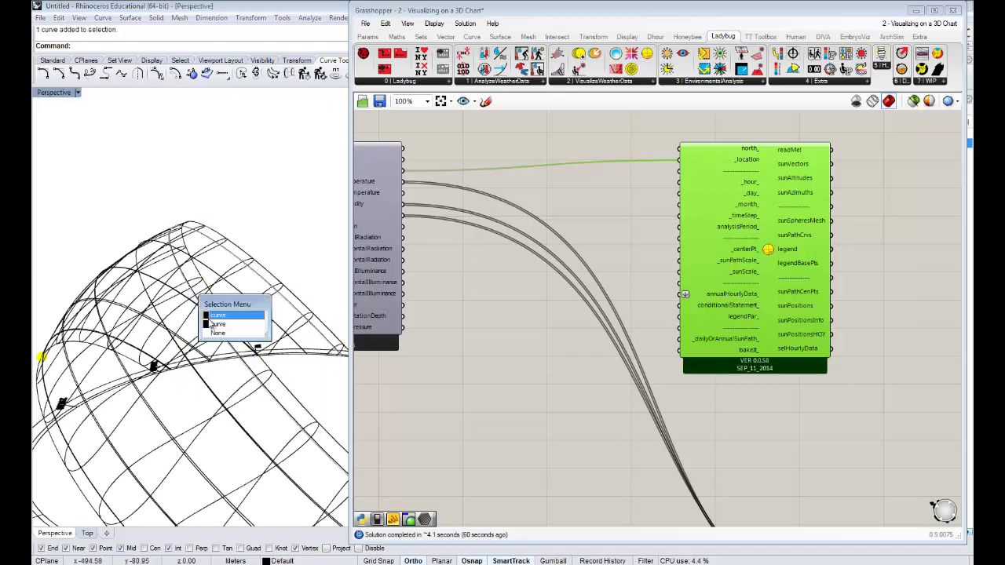
click(211, 318)
click(179, 340)
right_drag(247, 281, 207, 268)
scroll(201, 338, down, 3)
scroll(206, 268, down, 6)
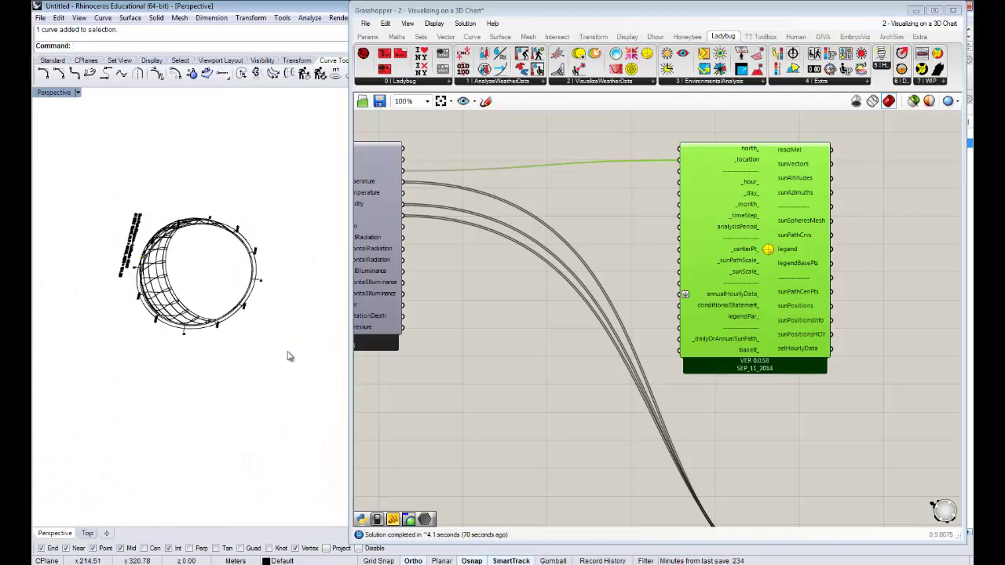
Select all of the baked sun path geometry in Rhino and delete it.
drag(299, 355, 99, 182)
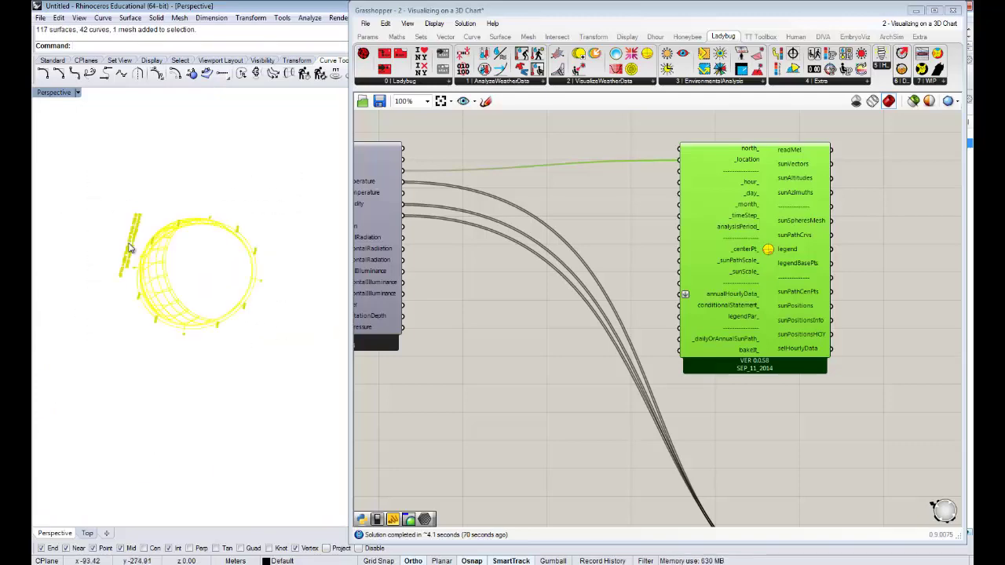
key(Delete)
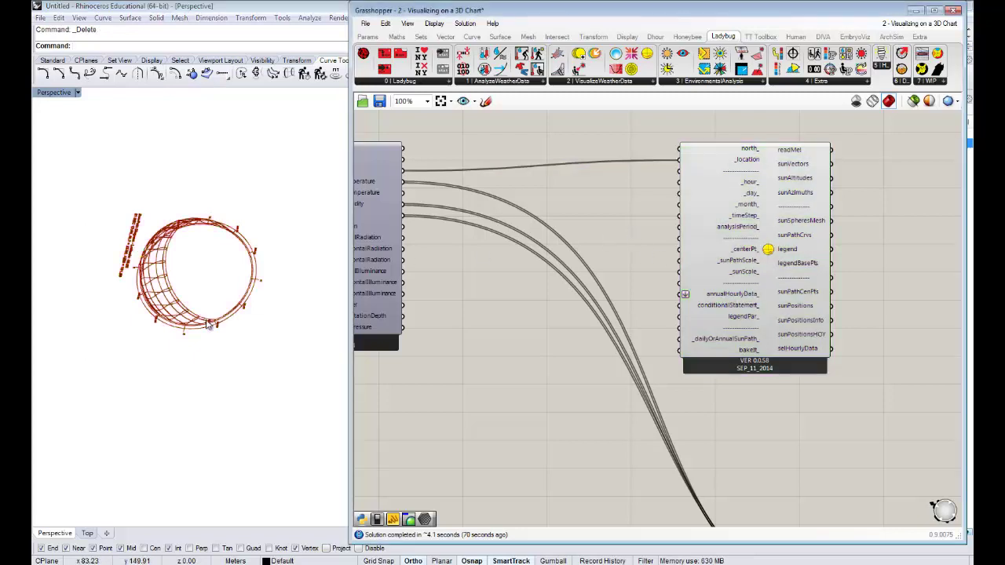
right_drag(206, 321, 253, 258)
scroll(194, 355, up, 2)
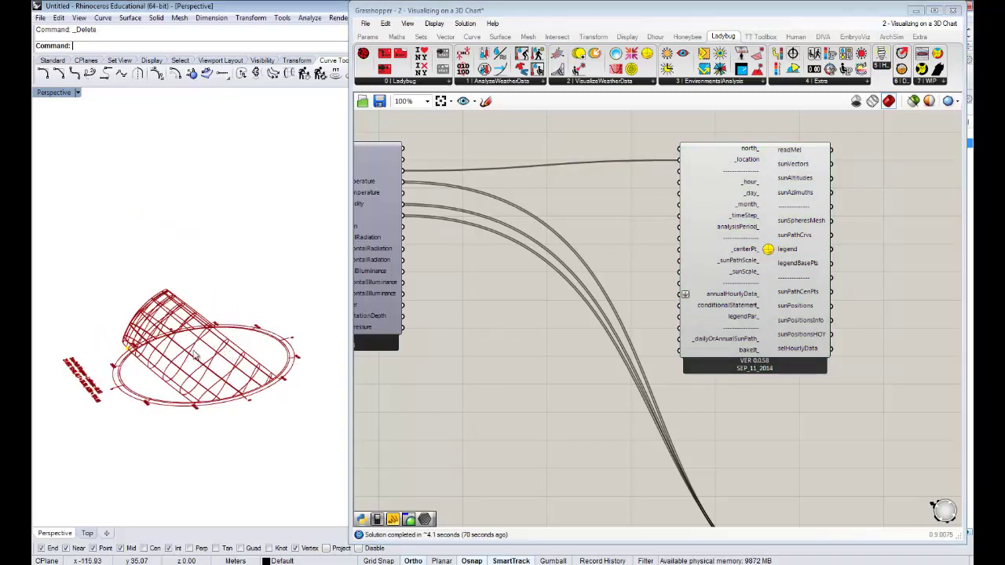
right_drag(196, 355, 256, 370)
Add a Custom Preview component to the canvas beside the sun path component's outputs.
right_drag(899, 236, 781, 219)
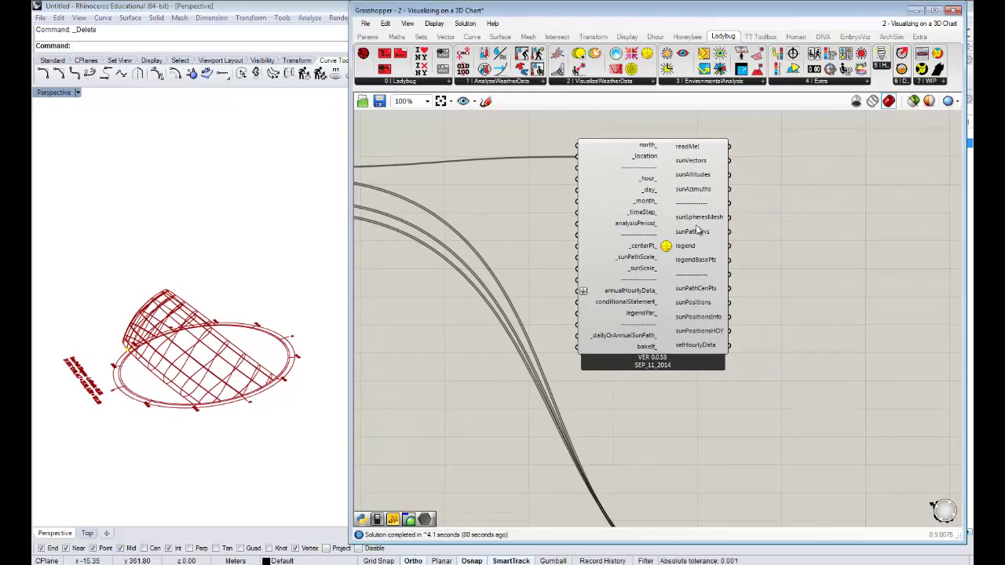
double_click(786, 245)
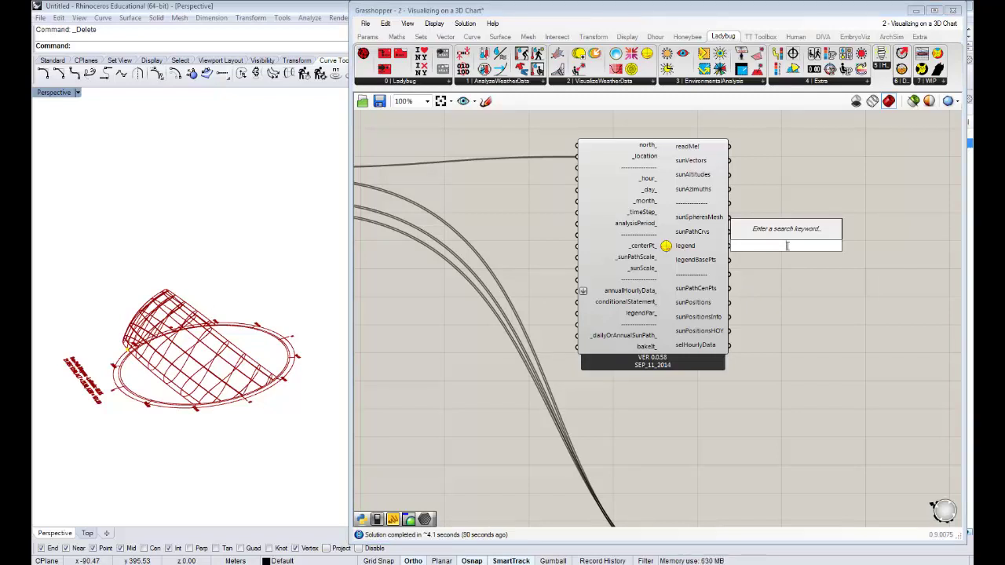
text(preview)
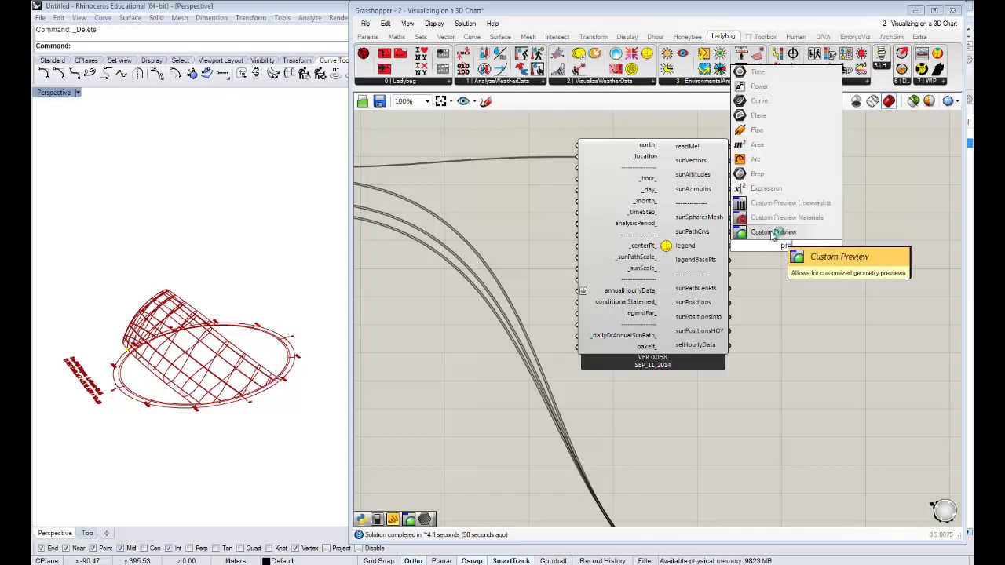
click(777, 233)
drag(784, 243, 810, 243)
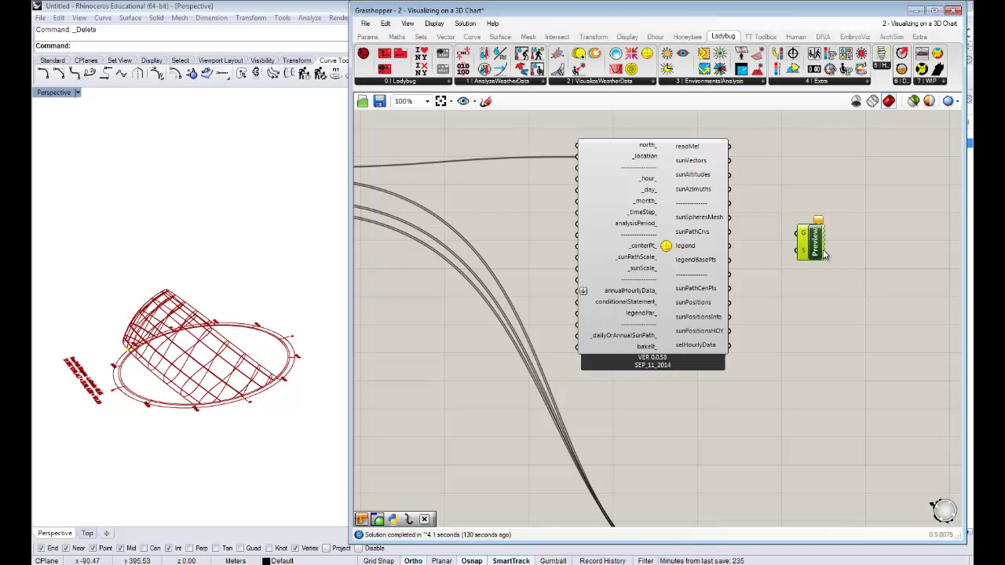
drag(813, 250, 831, 252)
click(789, 261)
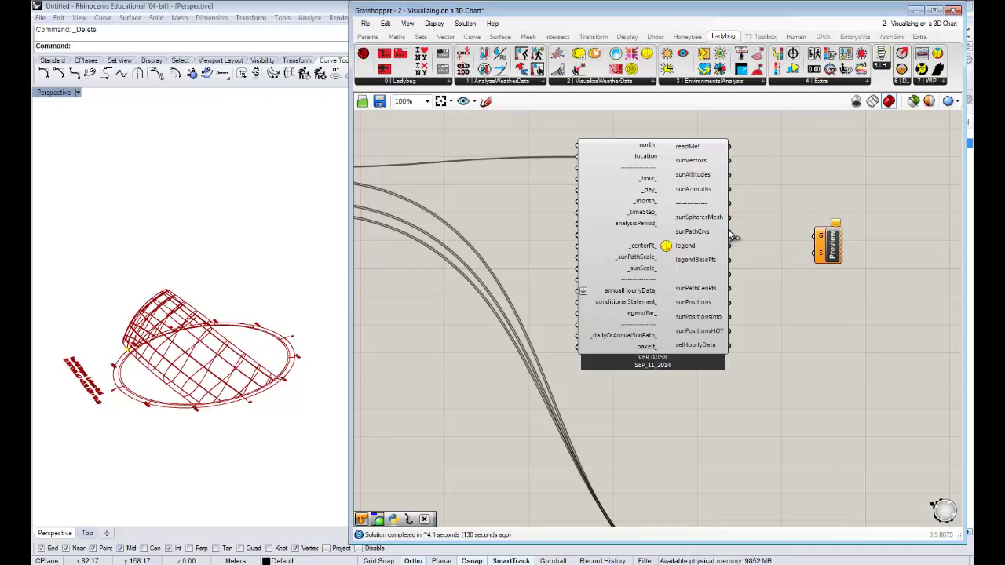
Connect the sun path's sunPathCrvs and legend outputs to the preview's G input and move the preview farther from the sun path.
drag(734, 240, 822, 237)
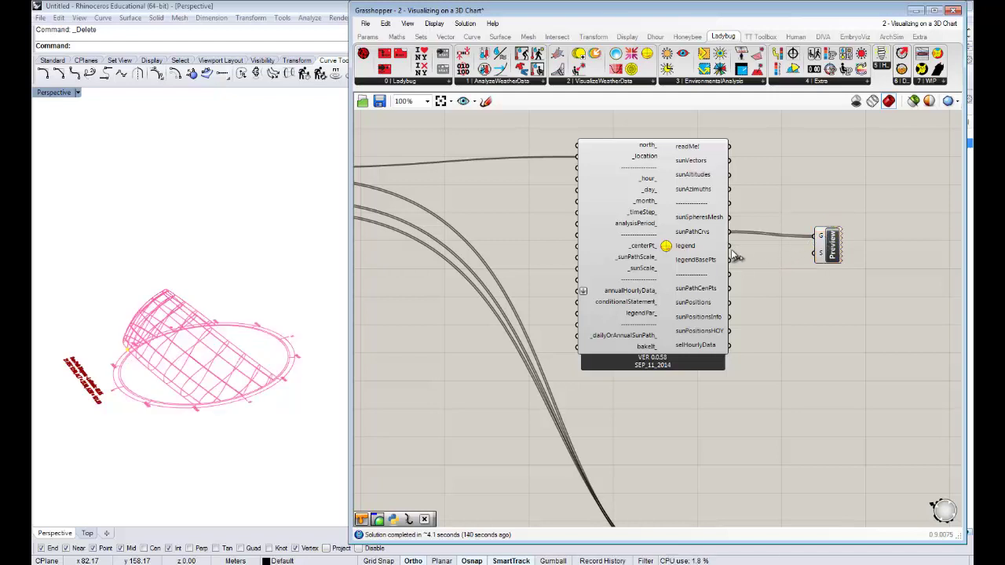
drag(734, 247, 864, 248)
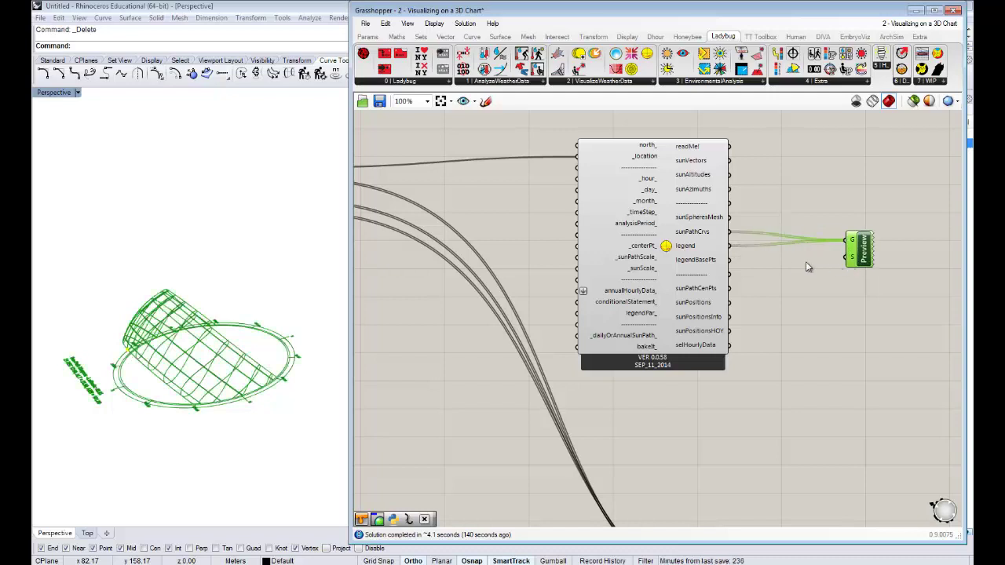
click(794, 262)
Add a Colour Swatch set to black and connect it to the preview's S input.
double_click(794, 262)
text(swat)
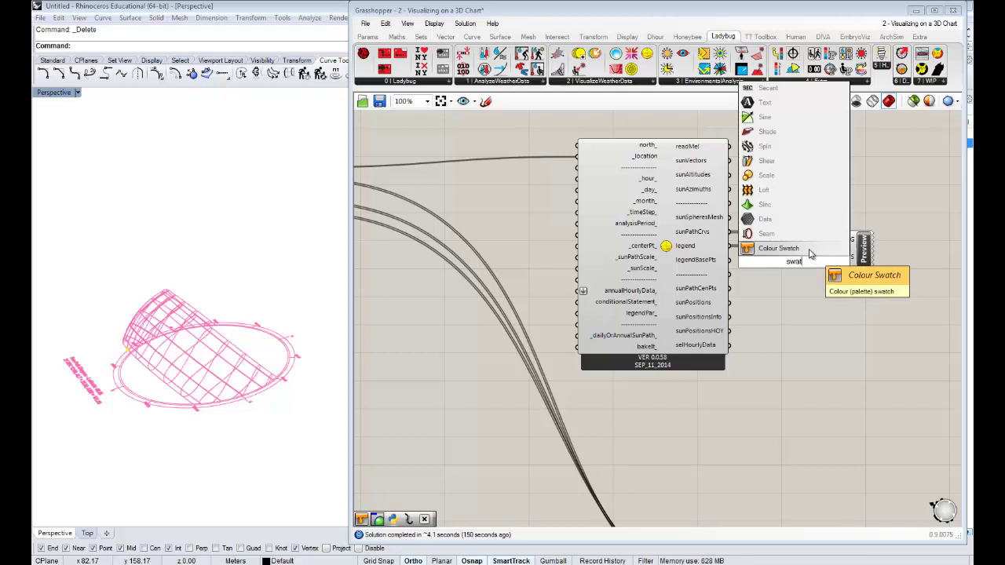
click(810, 250)
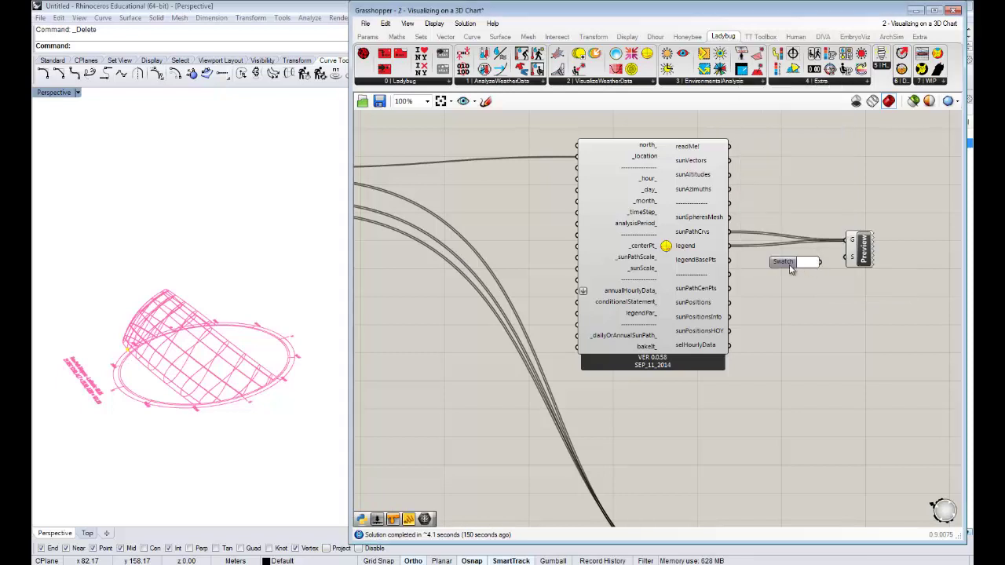
click(809, 265)
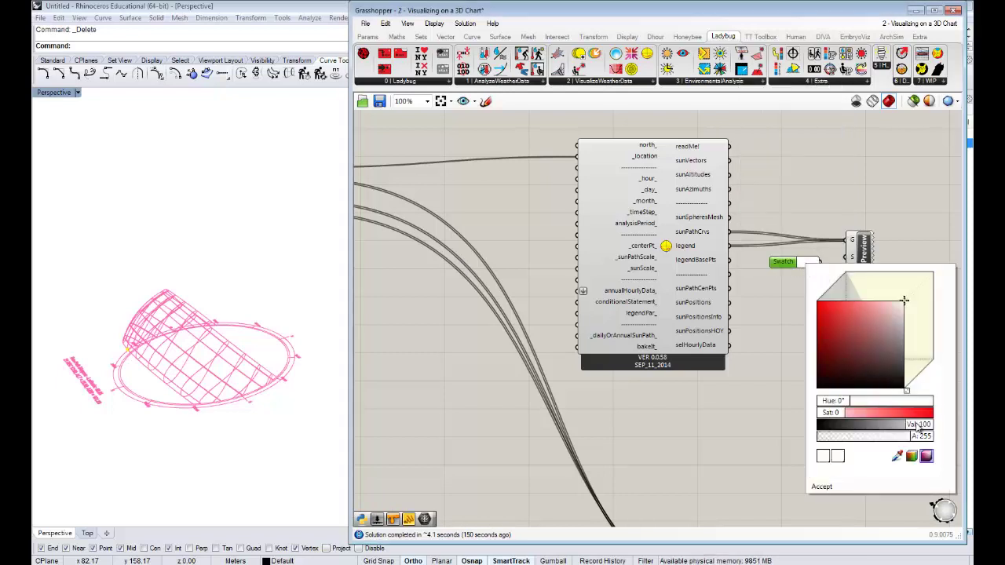
drag(918, 426, 762, 411)
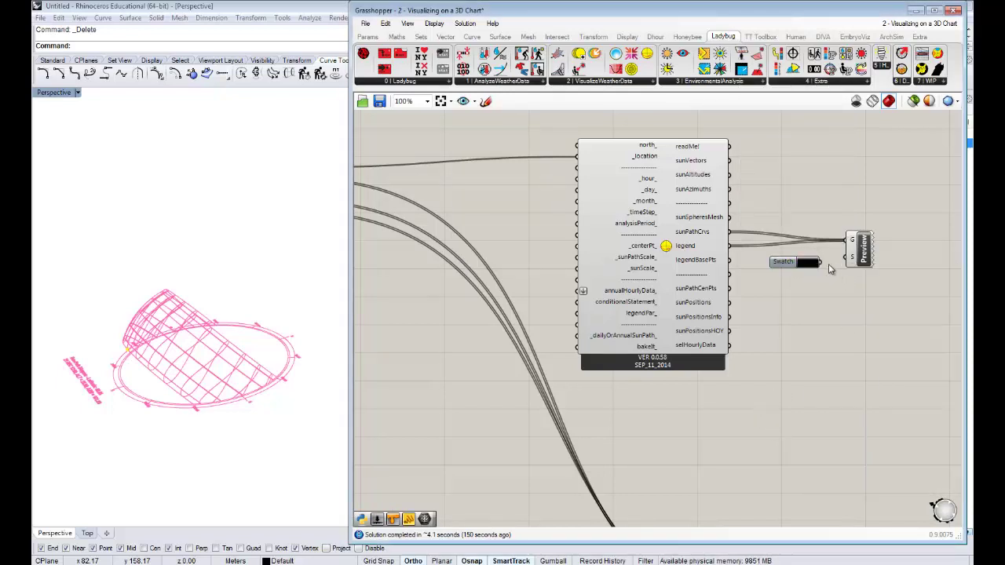
drag(822, 263, 848, 258)
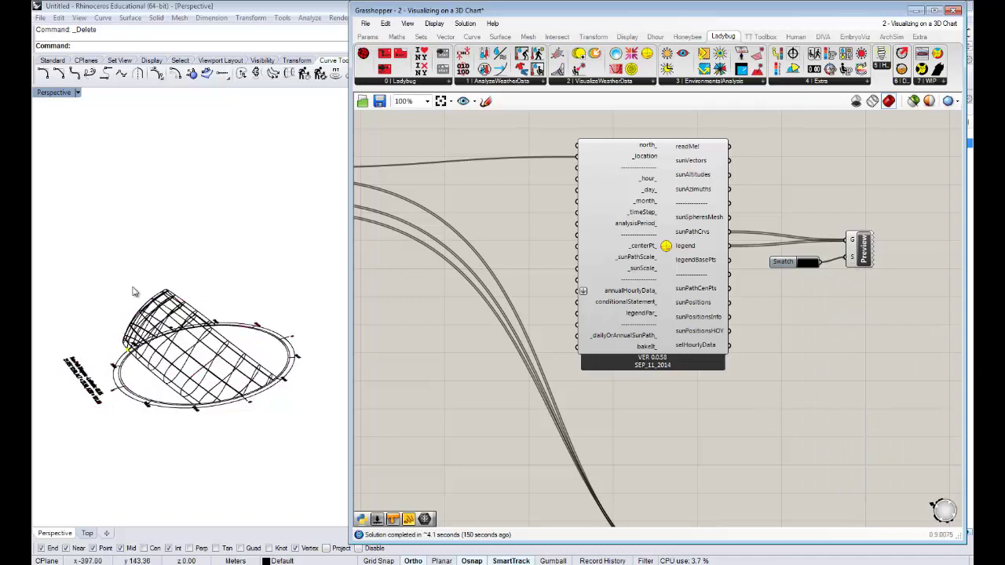
Examine the black sun path dome from several angles, looking closely at the yellow sun sphere, the path curves and the compass ring.
right_drag(133, 292, 220, 404)
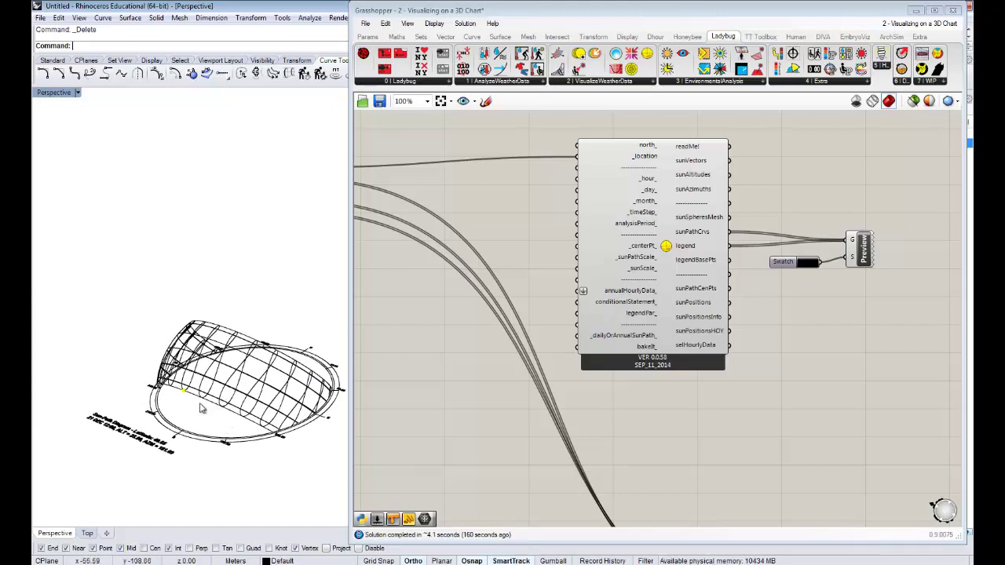
mouse_move(211, 355)
right_down()
mouse_move(213, 314)
mouse_move(213, 344)
right_up()
right_drag(200, 402, 204, 417)
right_drag(554, 278, 640, 278)
right_drag(231, 364, 230, 384)
scroll(184, 418, up, 6)
scroll(196, 421, up, 5)
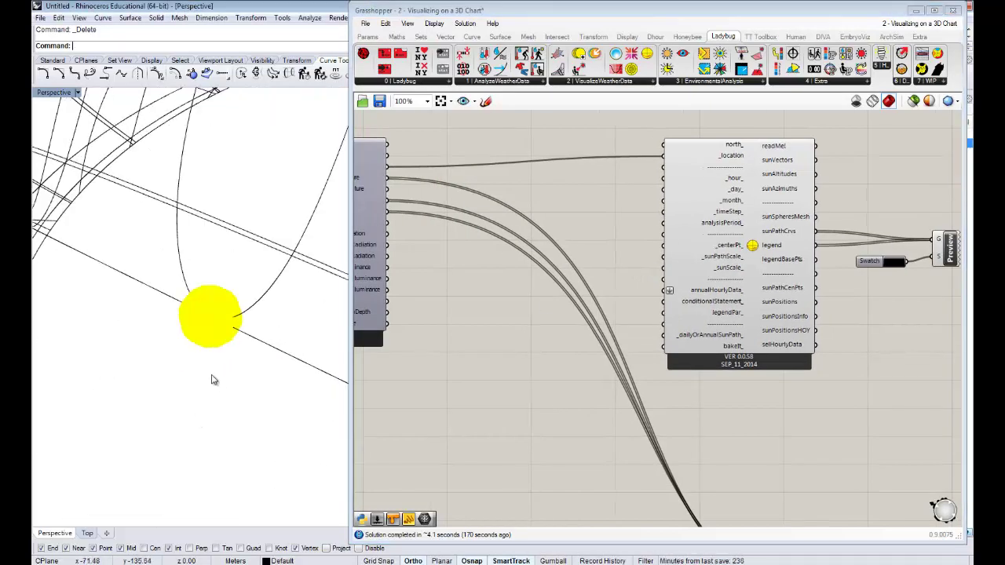
scroll(213, 361, down, 8)
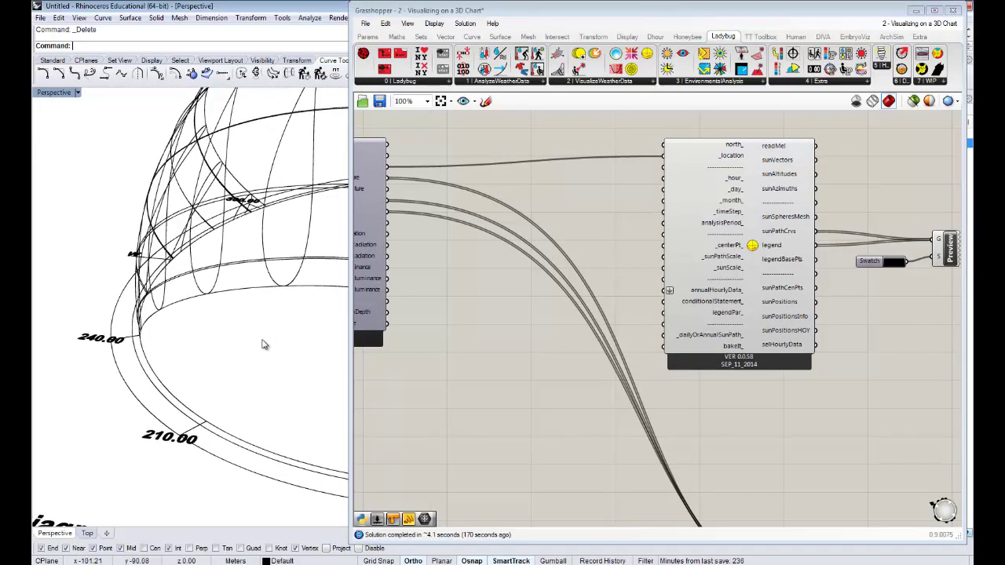
shift+right_drag(231, 340, 204, 302)
scroll(115, 356, down, 2)
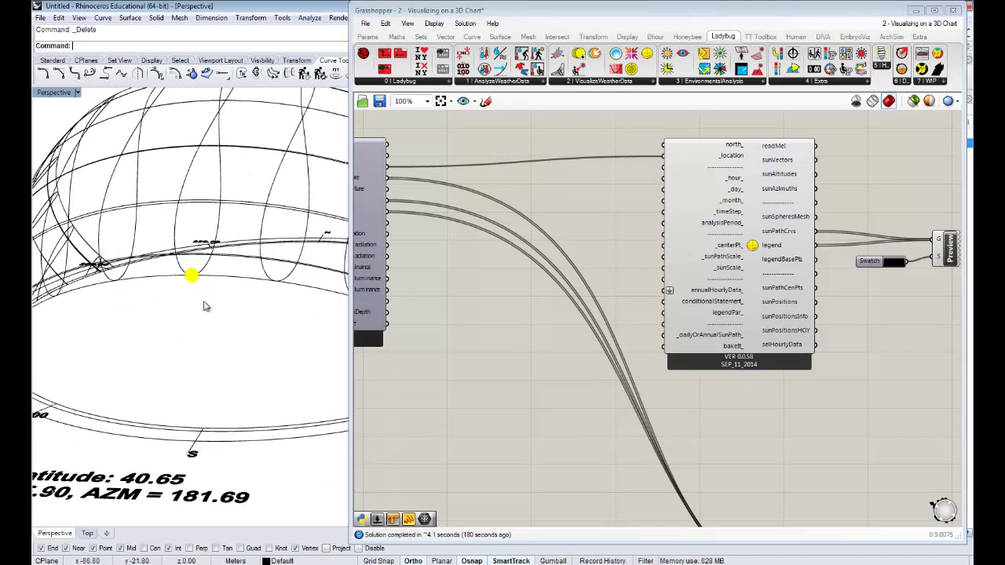
scroll(206, 304, down, 4)
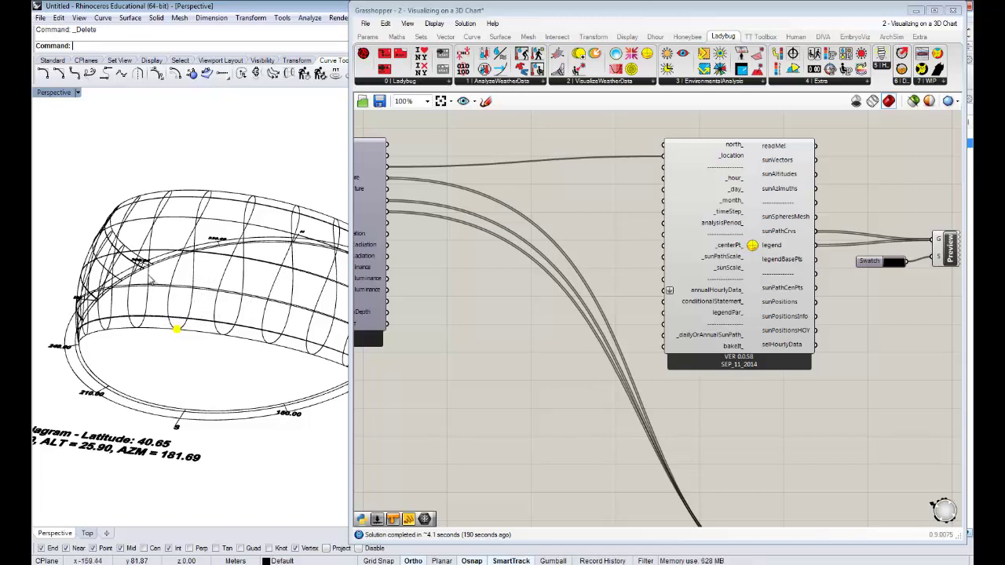
right_drag(147, 292, 160, 295)
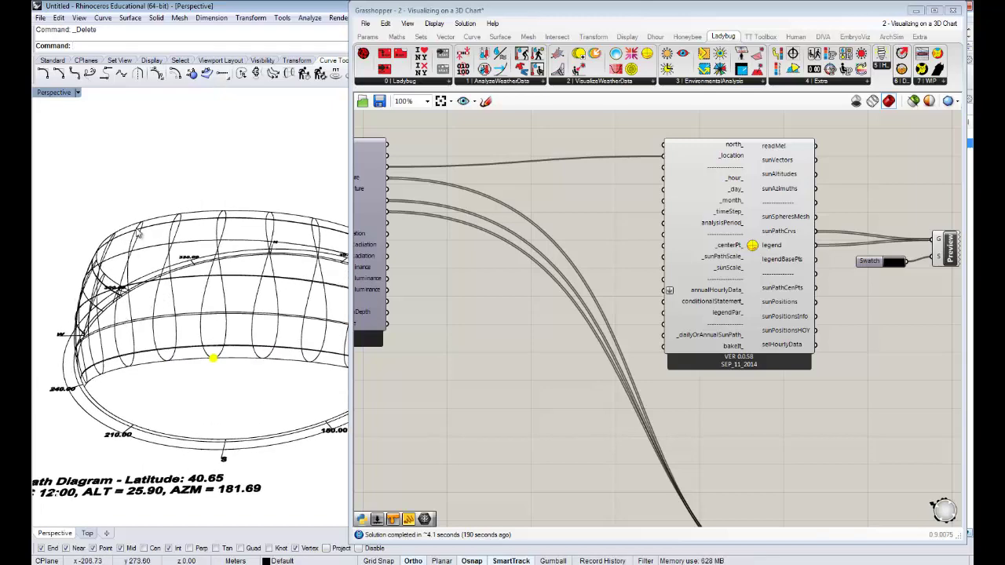
right_drag(213, 314, 216, 294)
scroll(213, 294, down, 3)
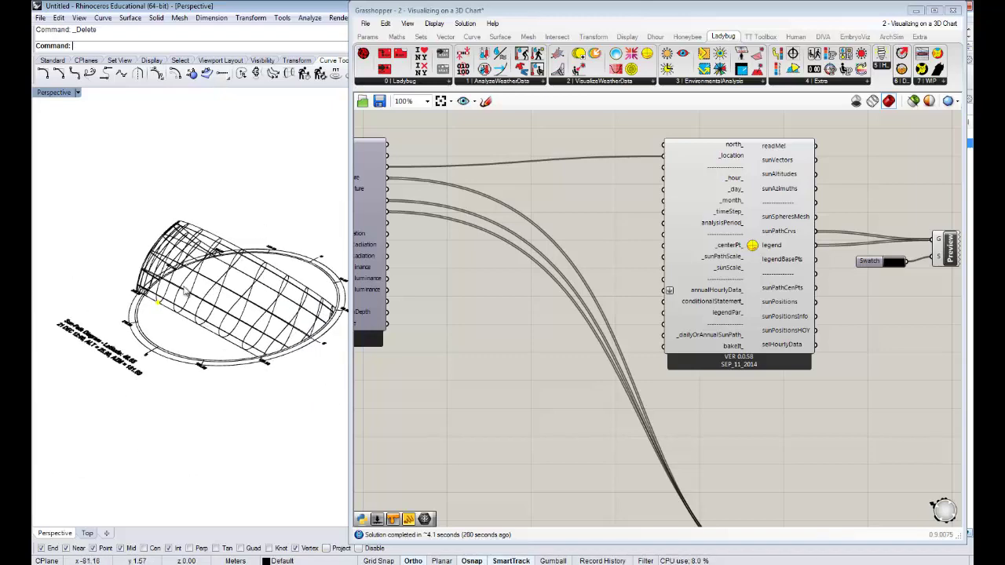
Add a number slider ranging from 0 to 12 in front of the sun path component's inputs.
scroll(527, 299, up, 1)
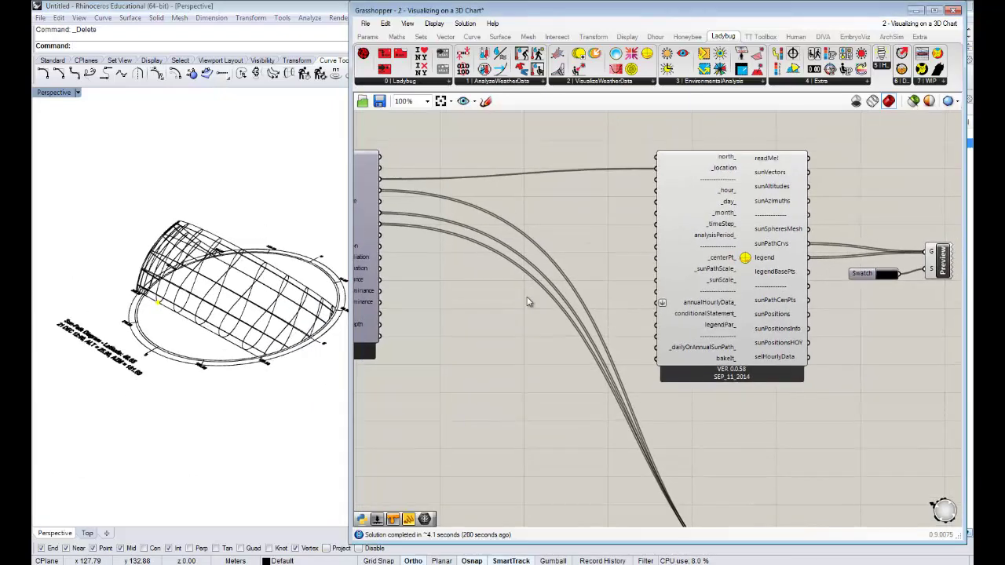
scroll(566, 208, up, 1)
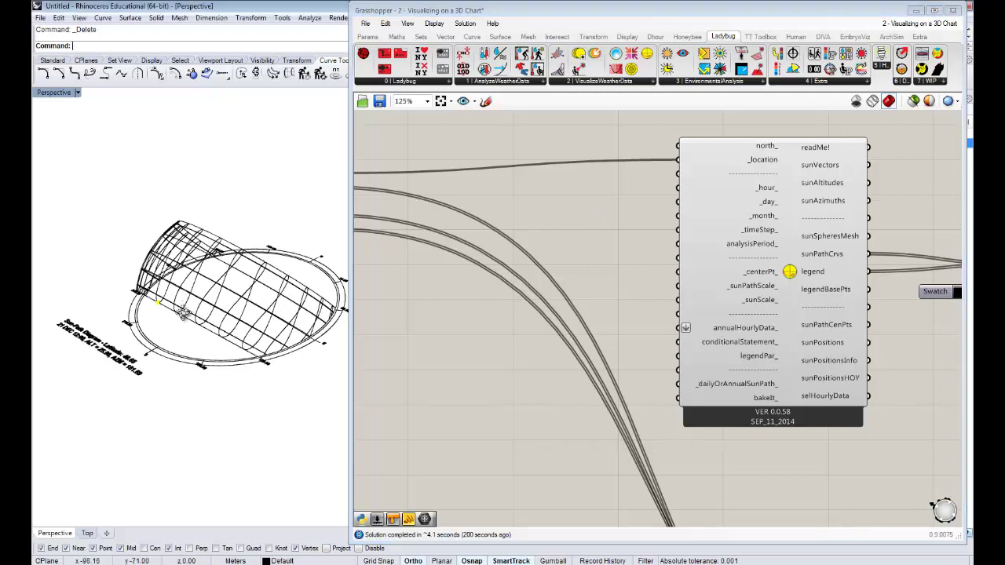
right_drag(184, 313, 219, 325)
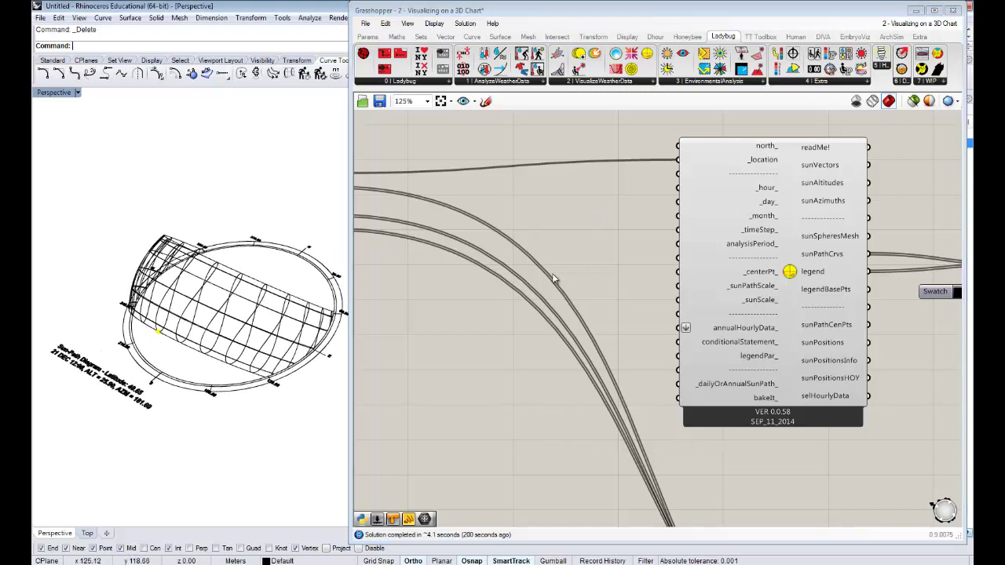
double_click(562, 212)
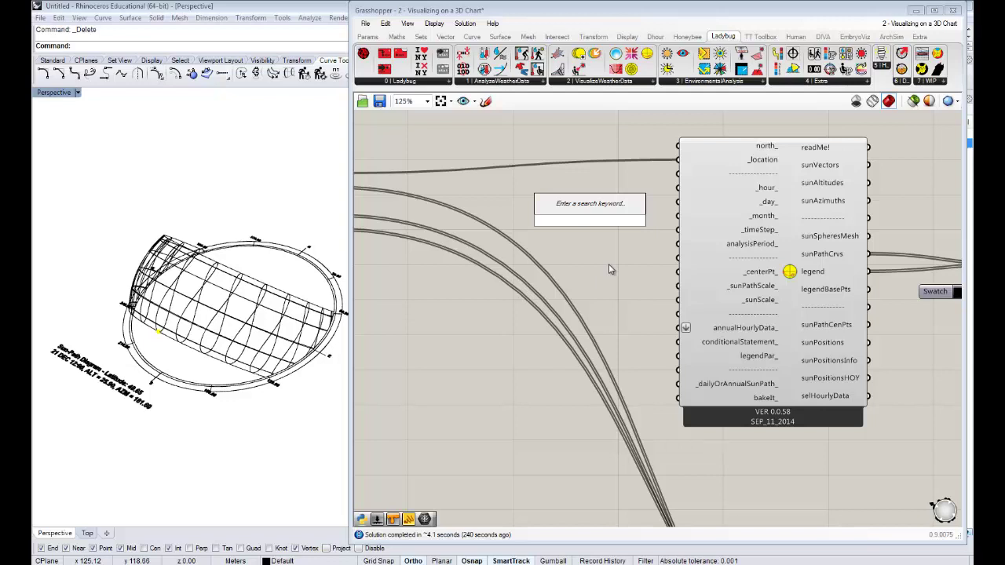
text(0)
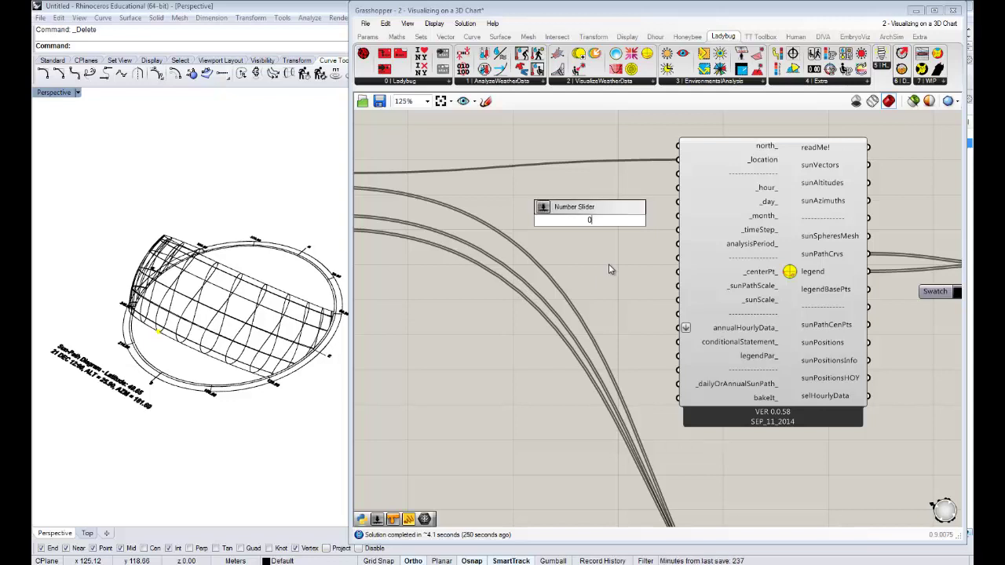
text(<12)
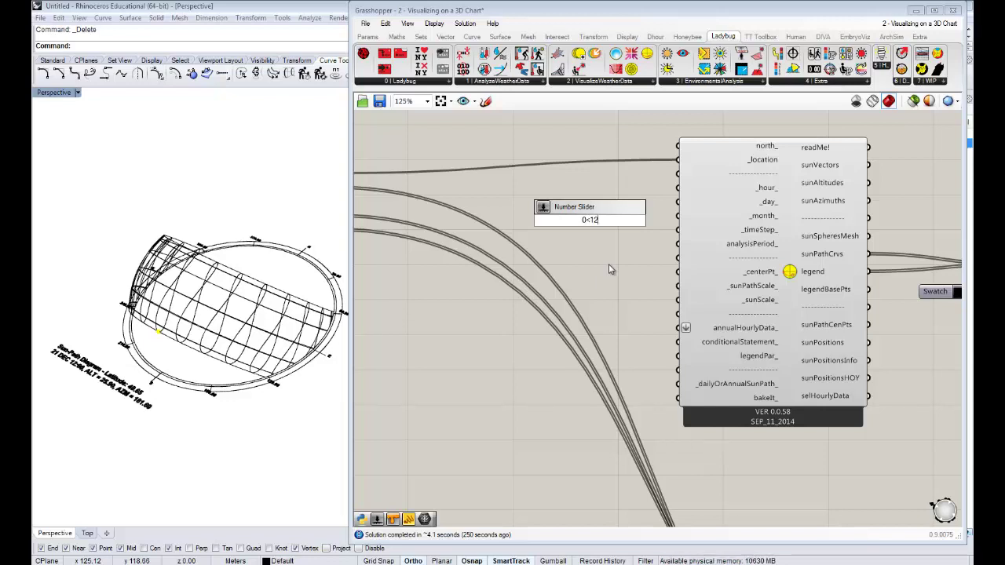
key(Return)
Set the slider to 3, align it with the sun path component's _month_ input and connect it there.
drag(571, 222, 583, 246)
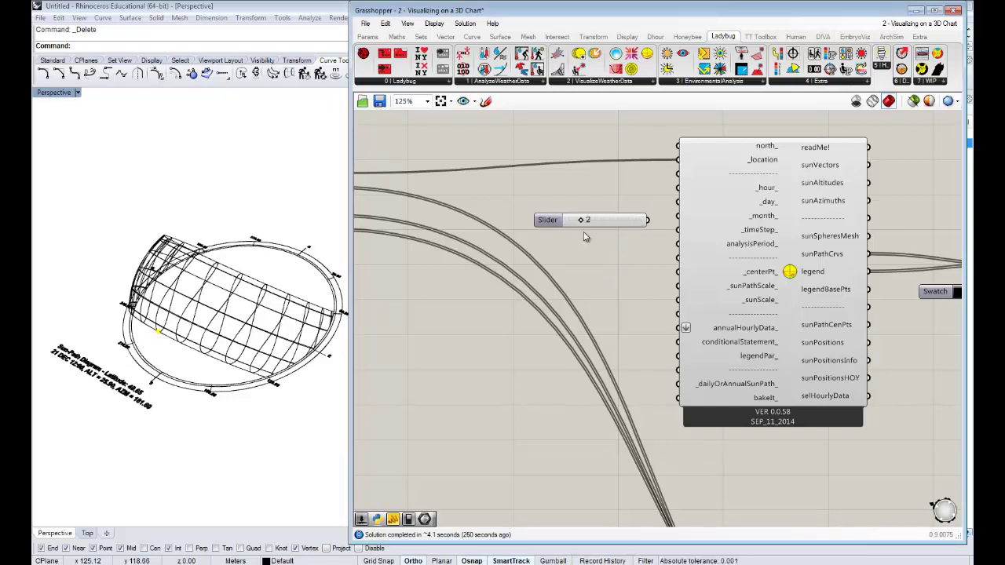
scroll(626, 218, up, 1)
click(605, 211)
drag(604, 210, 581, 223)
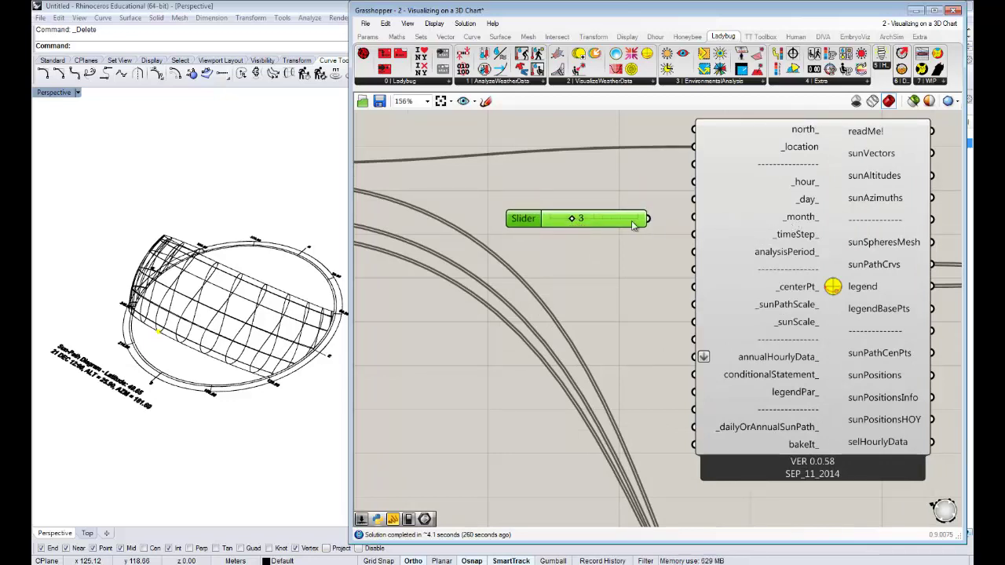
drag(648, 219, 694, 218)
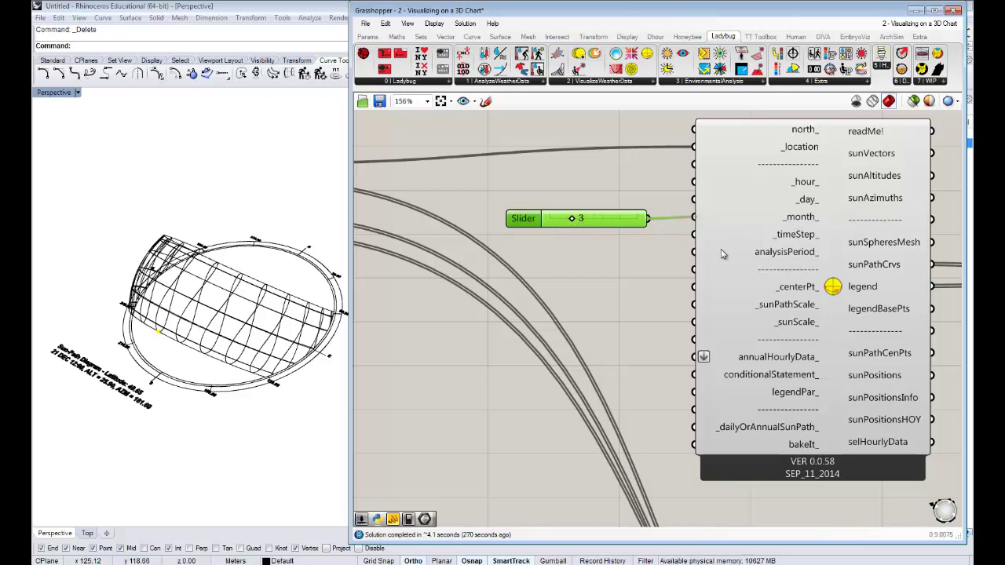
Set the month slider to 7 and shift it slightly away from the sun path component.
right_drag(237, 279, 250, 407)
scroll(239, 411, up, 5)
drag(568, 220, 537, 217)
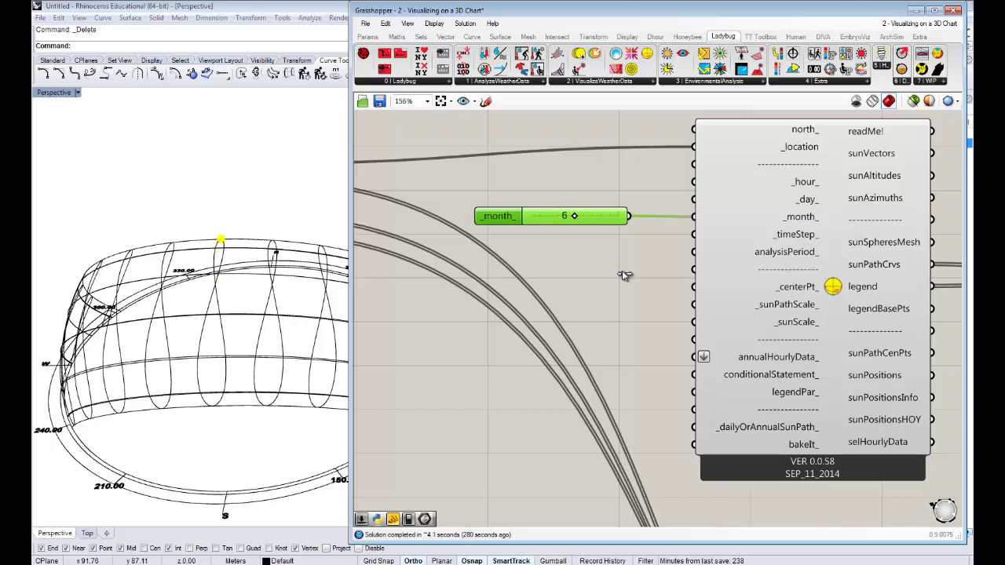
Add a number slider ranging from 0 to 24 above the month slider and connect it to the _hour_ input.
double_click(550, 186)
text(0)
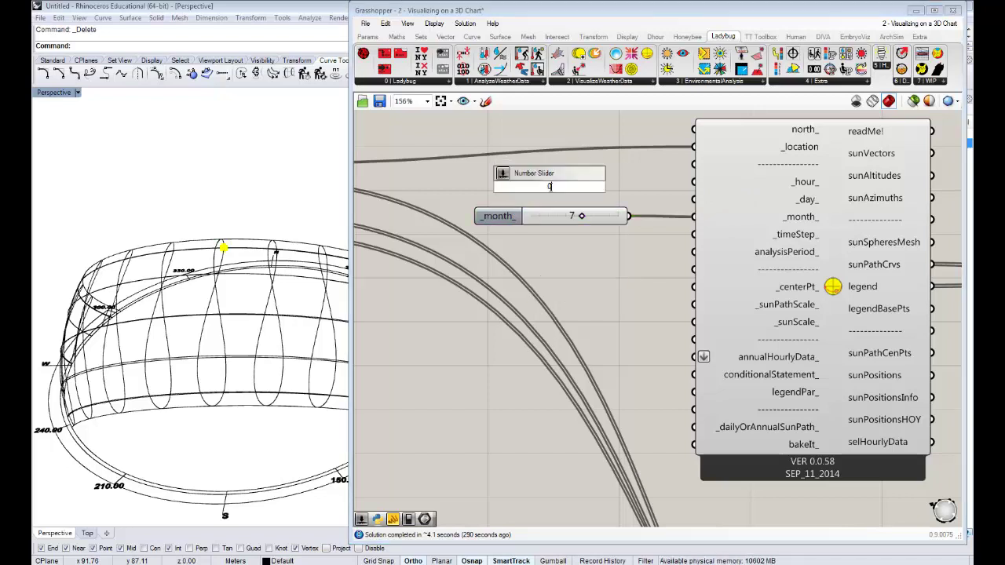
text(<24)
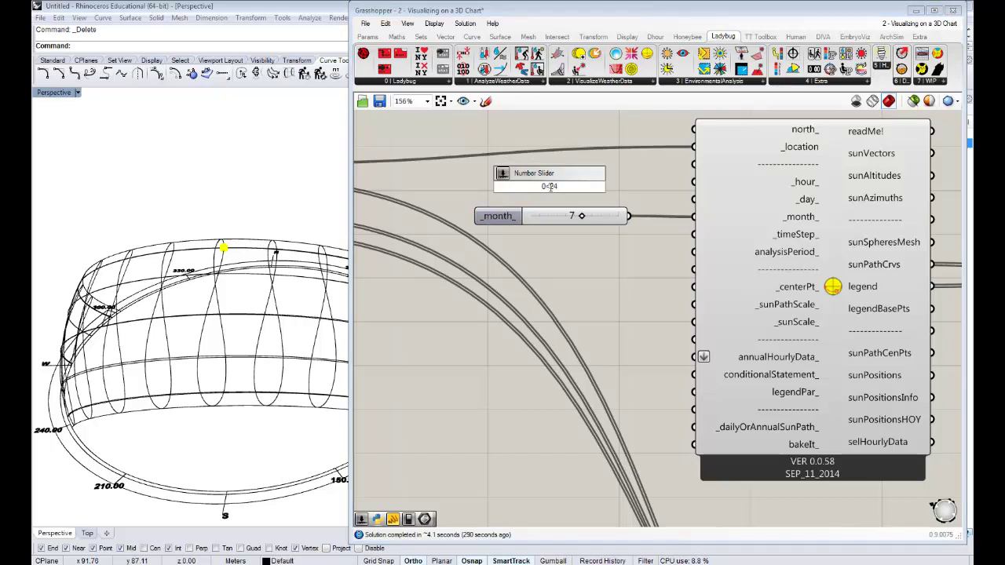
key(Return)
drag(529, 190, 694, 183)
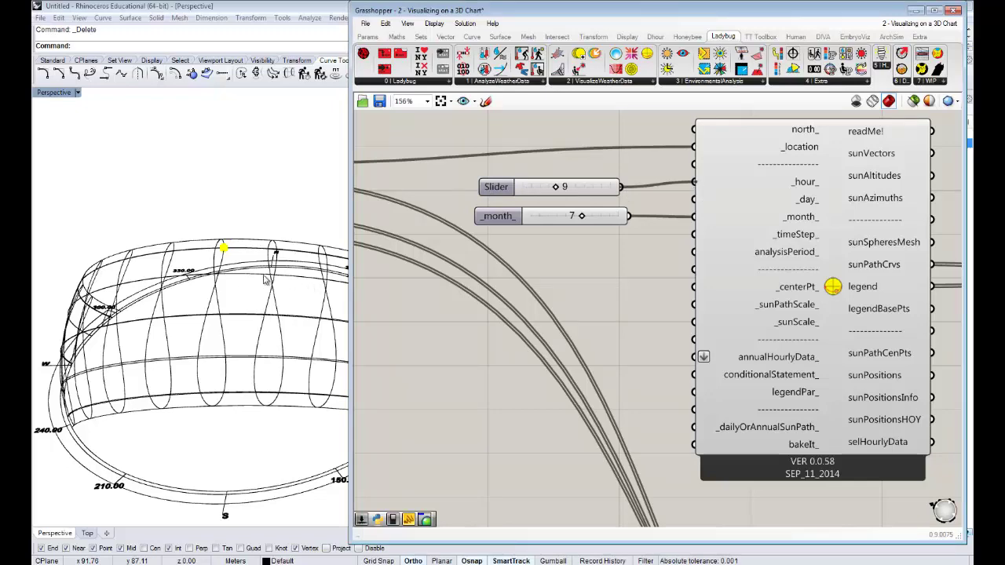
Set the hour slider to 13 with the whole sun path dome in view.
right_drag(275, 304, 240, 303)
scroll(240, 303, down, 2)
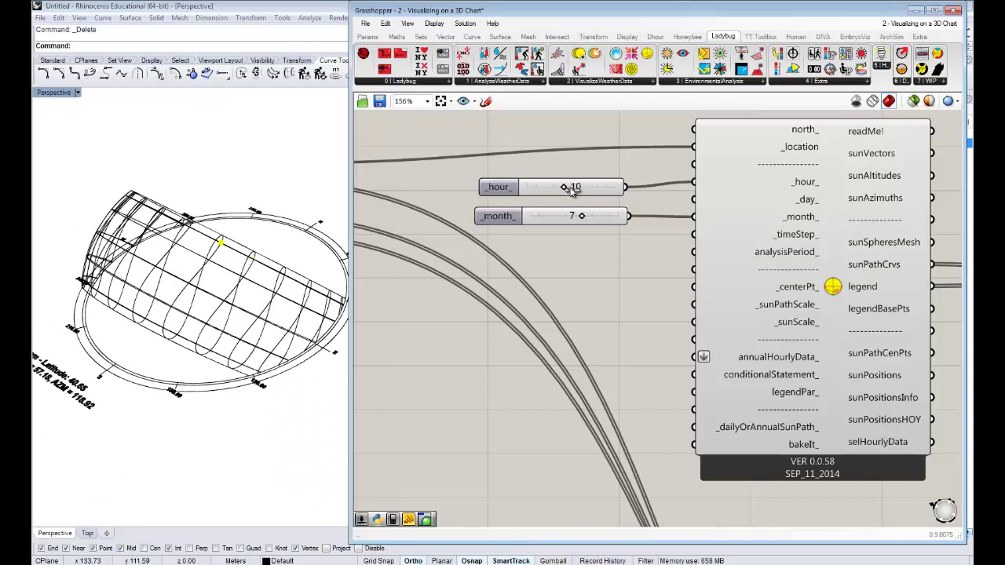
drag(576, 190, 579, 190)
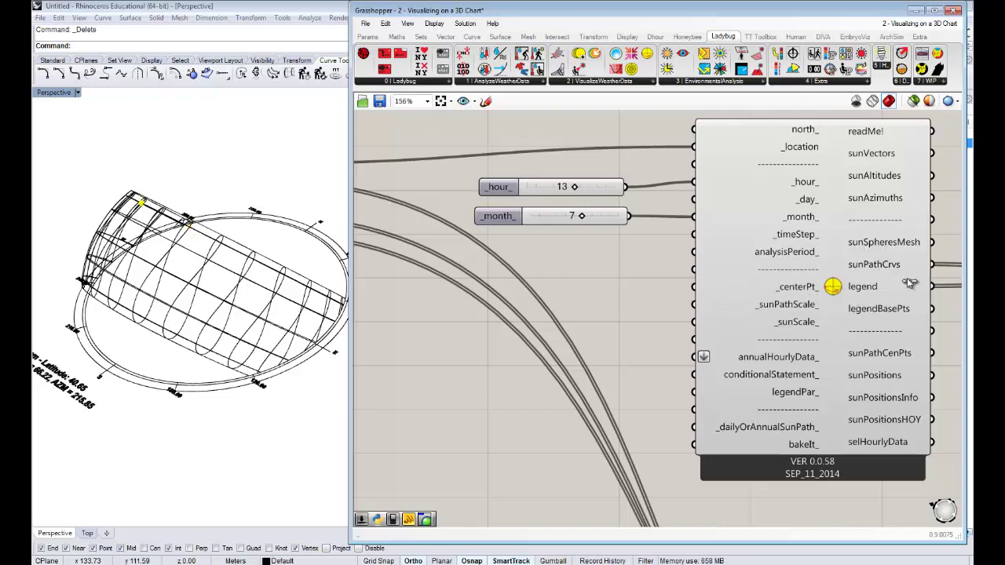
Add a Panel to the canvas beside the sun path component's sunVectors output.
right_drag(885, 266, 660, 277)
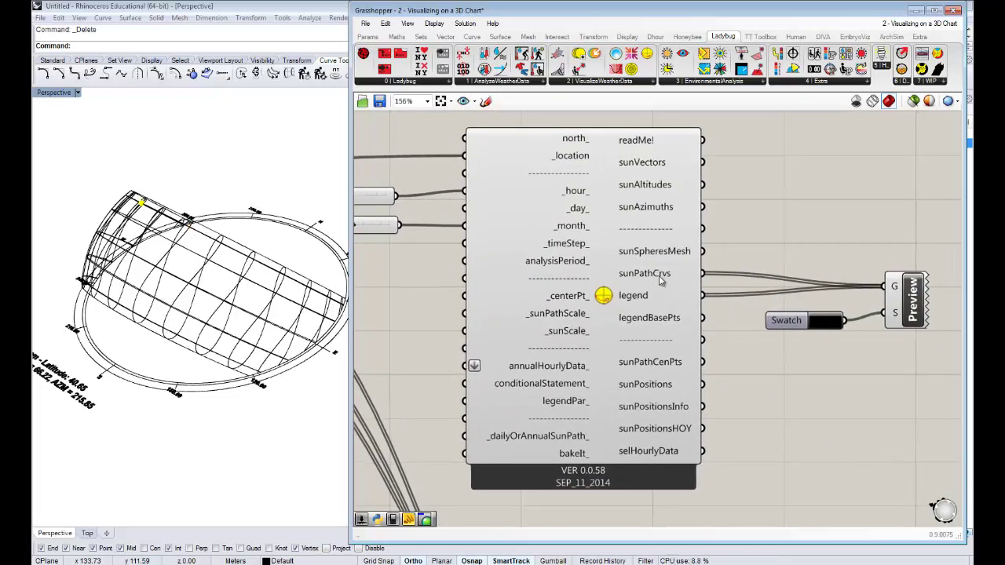
mouse_move(651, 165)
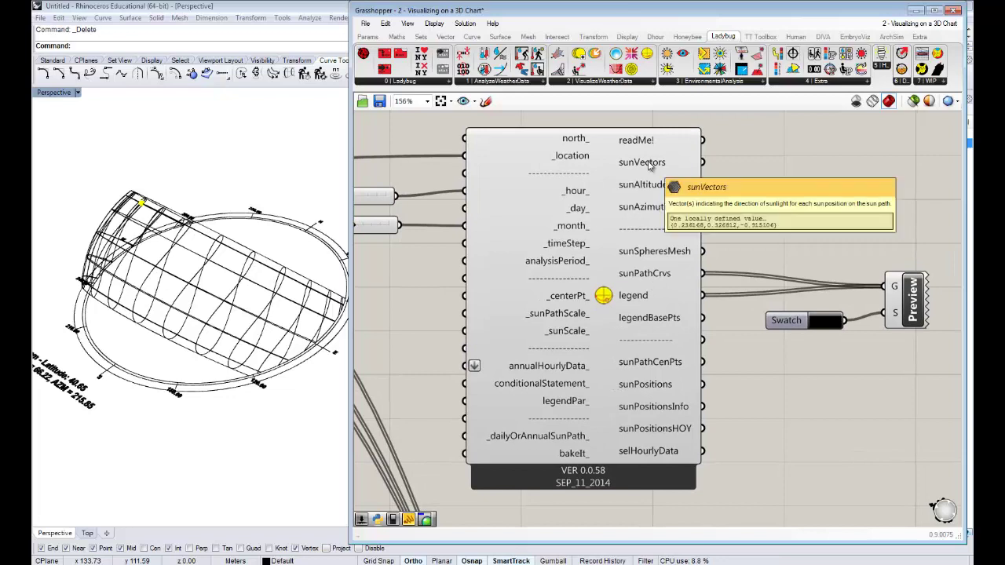
double_click(814, 172)
text(apen)
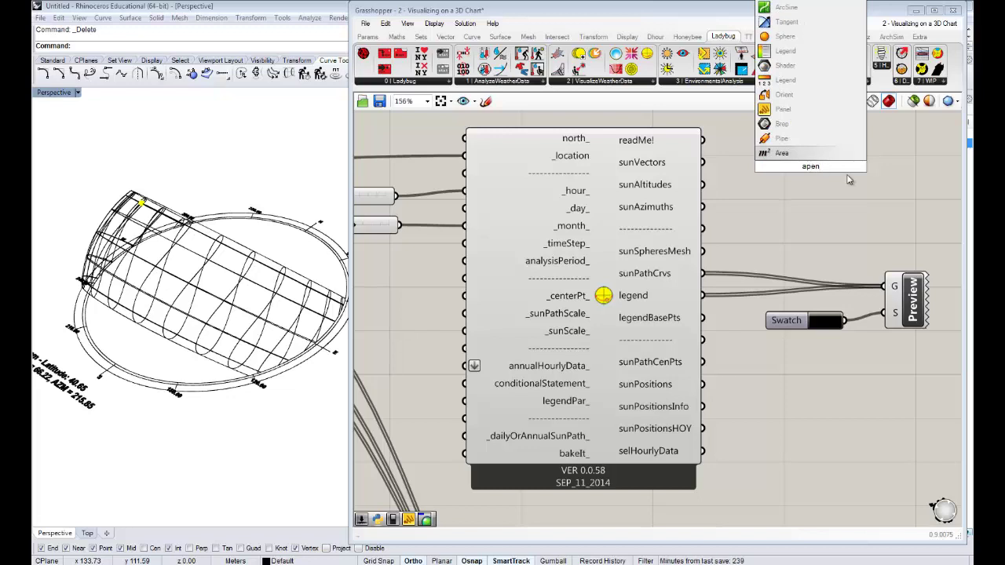
key(BackSpace)
key(BackSpace)
key(BackSpace)
key(BackSpace)
text(pane)
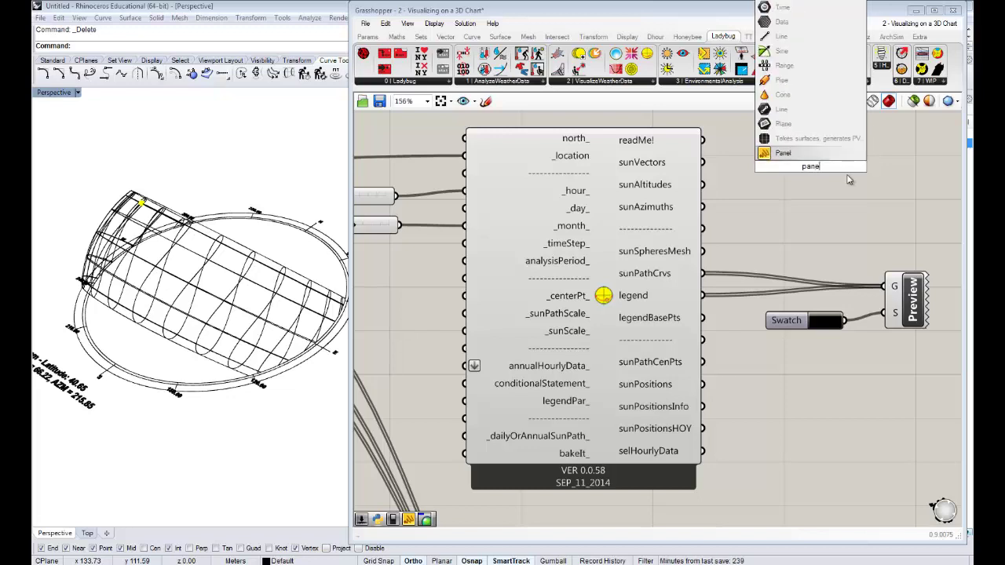
key(Return)
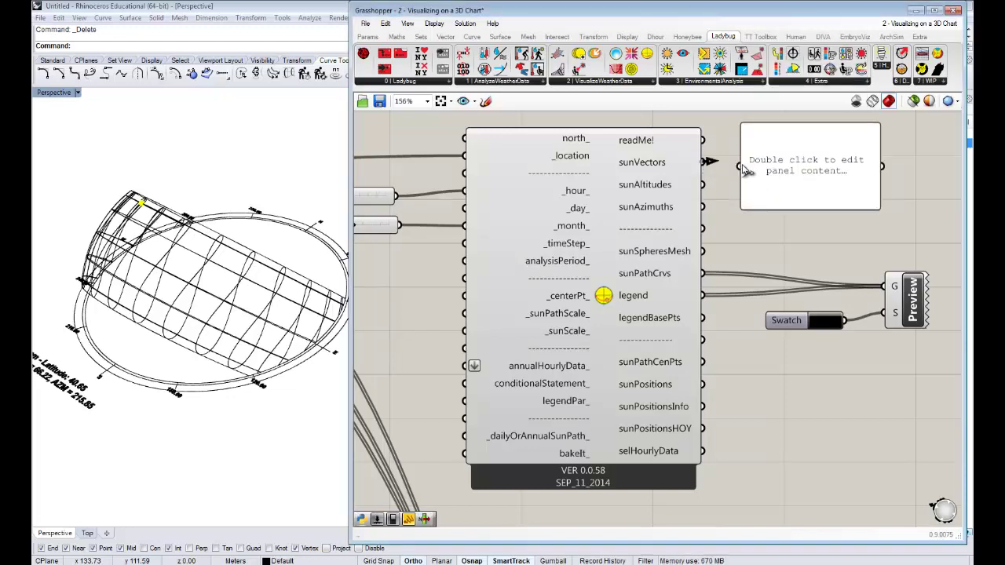
Connect the sunVectors output to the panel, then widen, shorten and align the panel to fit its single row.
drag(744, 170, 870, 198)
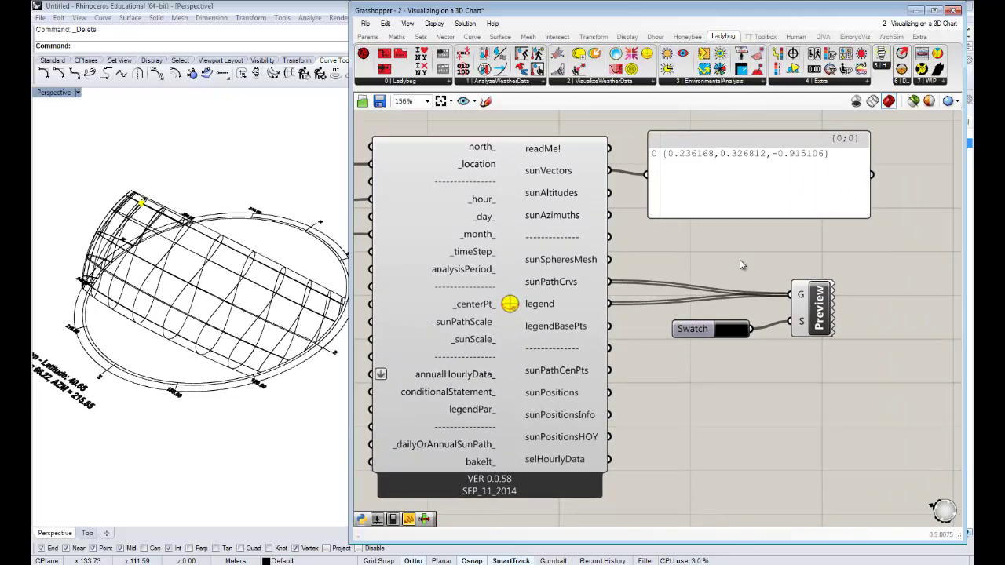
drag(741, 216, 743, 184)
click(778, 194)
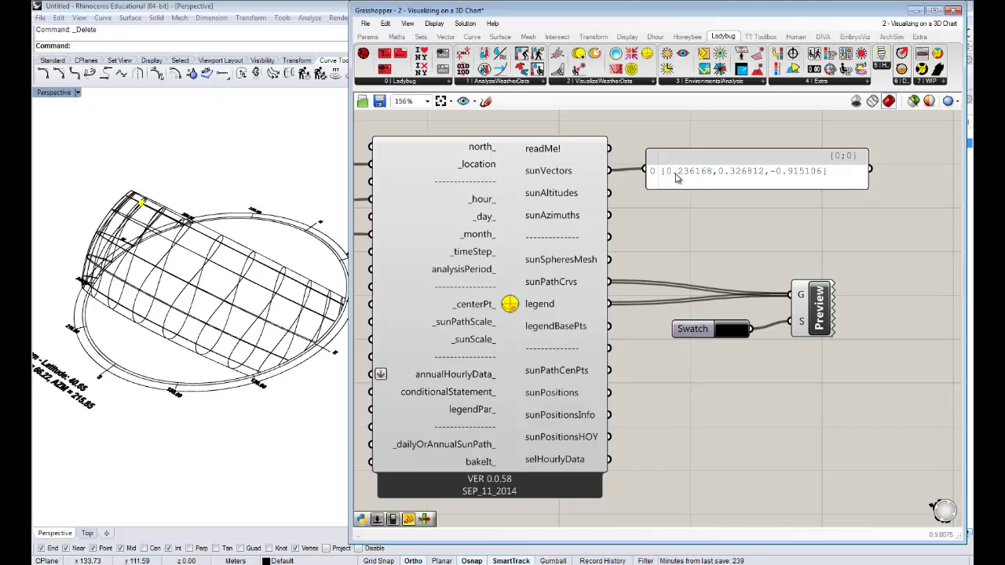
drag(769, 179, 775, 180)
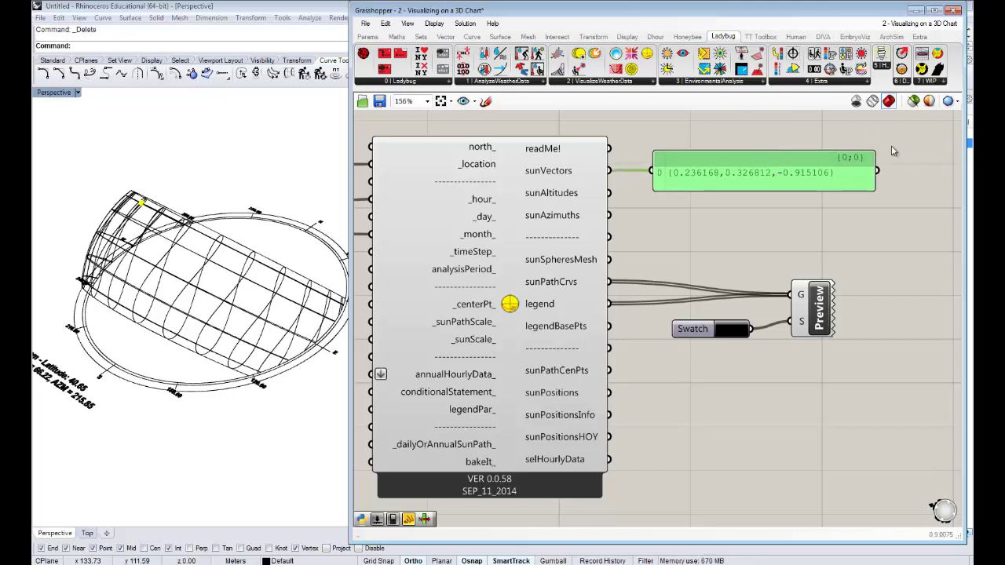
click(748, 238)
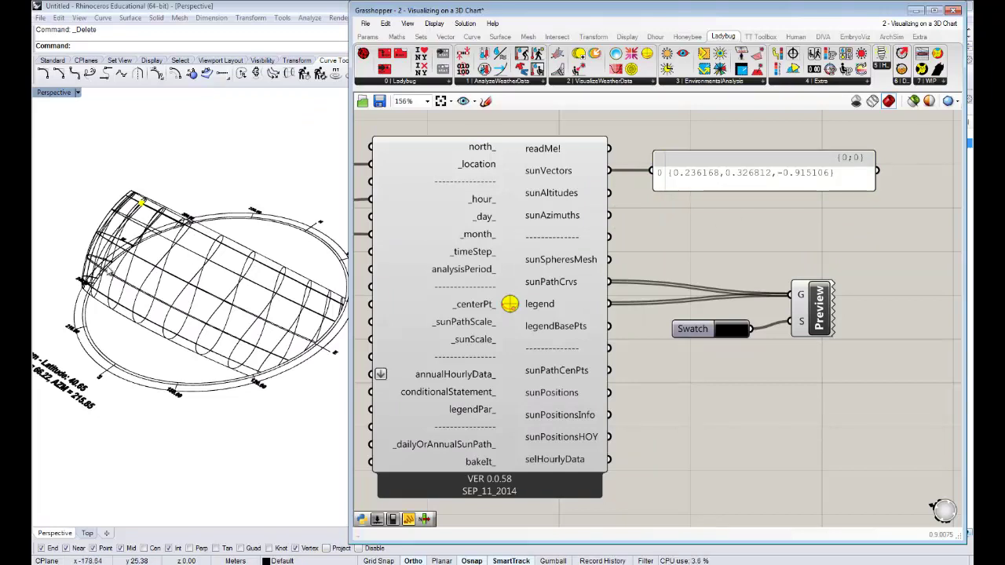
Delete the hour and month sliders connected to the sun path component.
right_drag(140, 196, 136, 163)
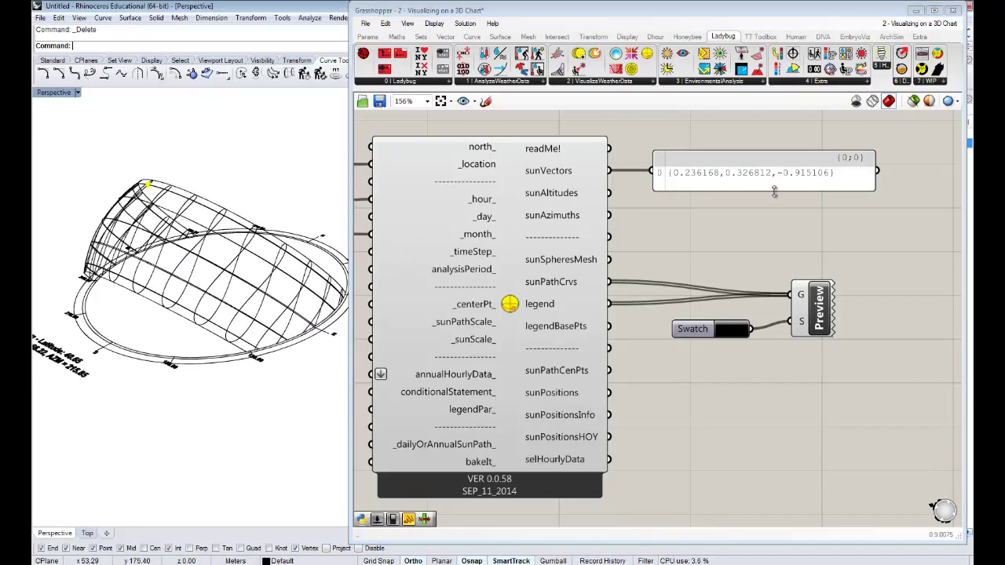
right_drag(746, 221, 817, 220)
scroll(815, 181, down, 2)
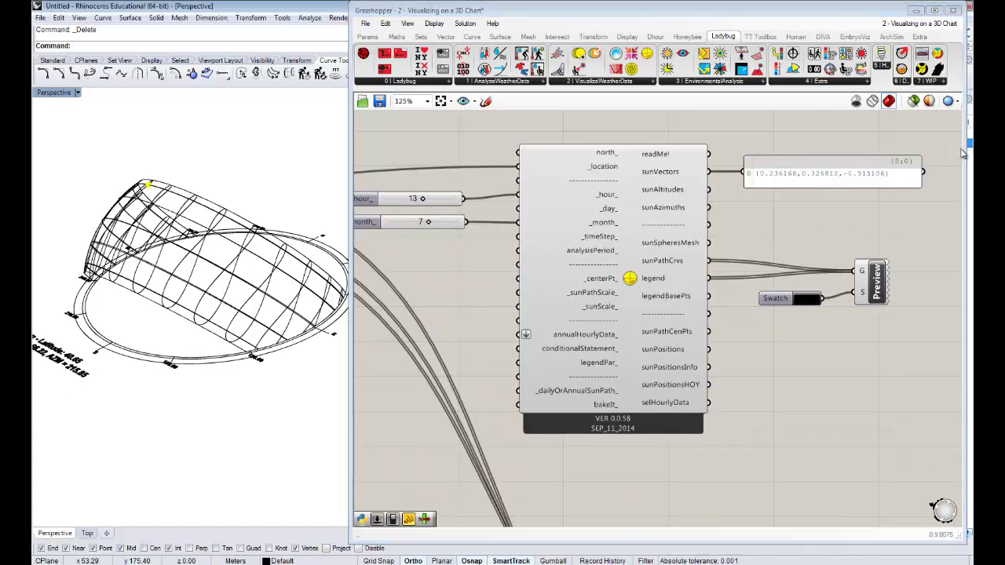
right_drag(545, 255, 669, 250)
right_drag(750, 282, 761, 271)
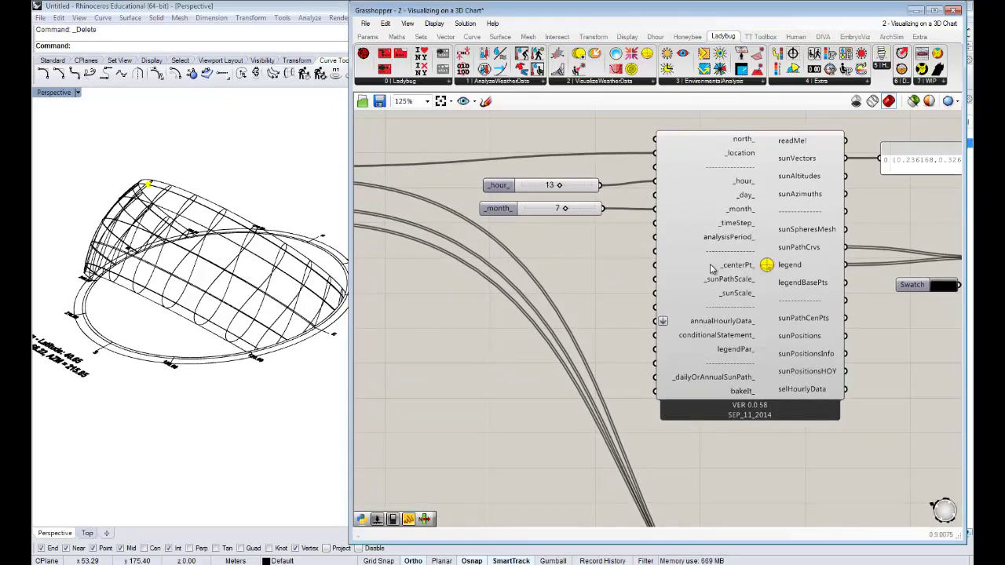
right_drag(662, 250, 621, 253)
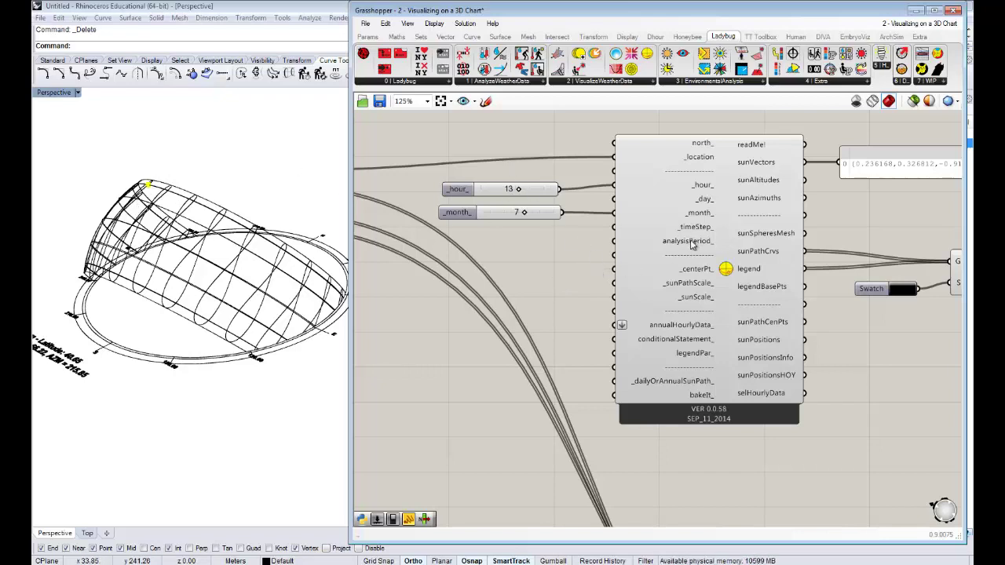
mouse_move(686, 247)
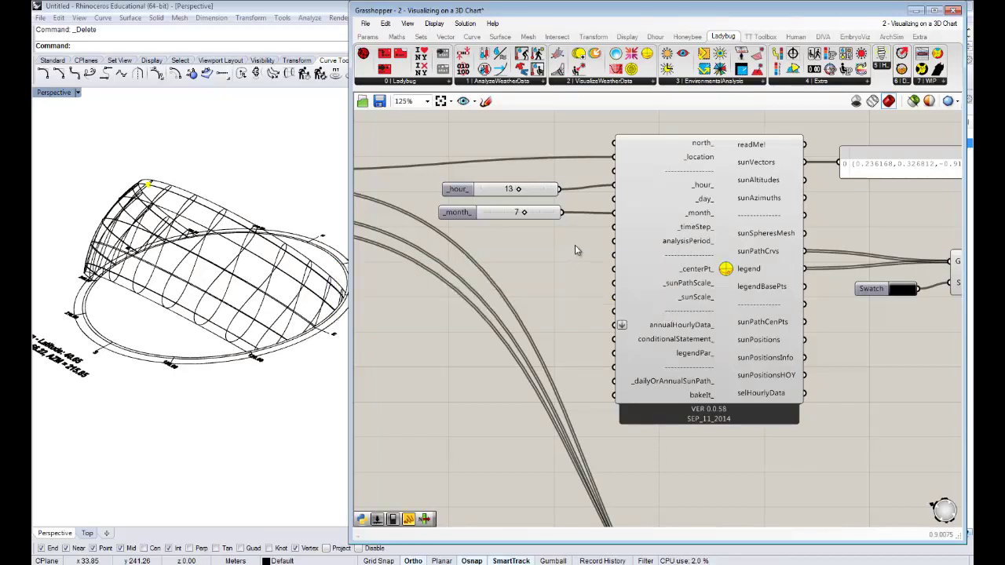
drag(587, 238, 445, 183)
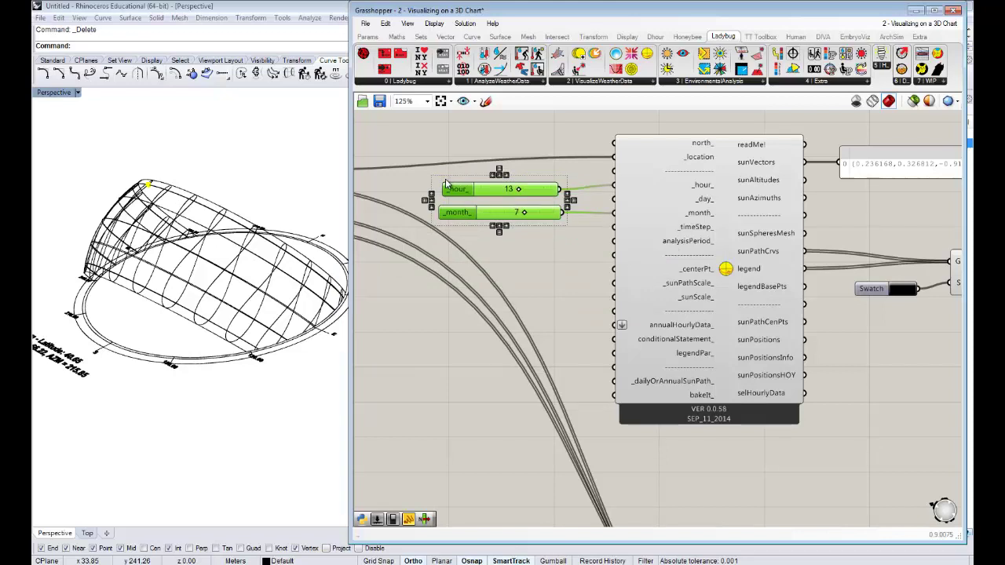
key(Delete)
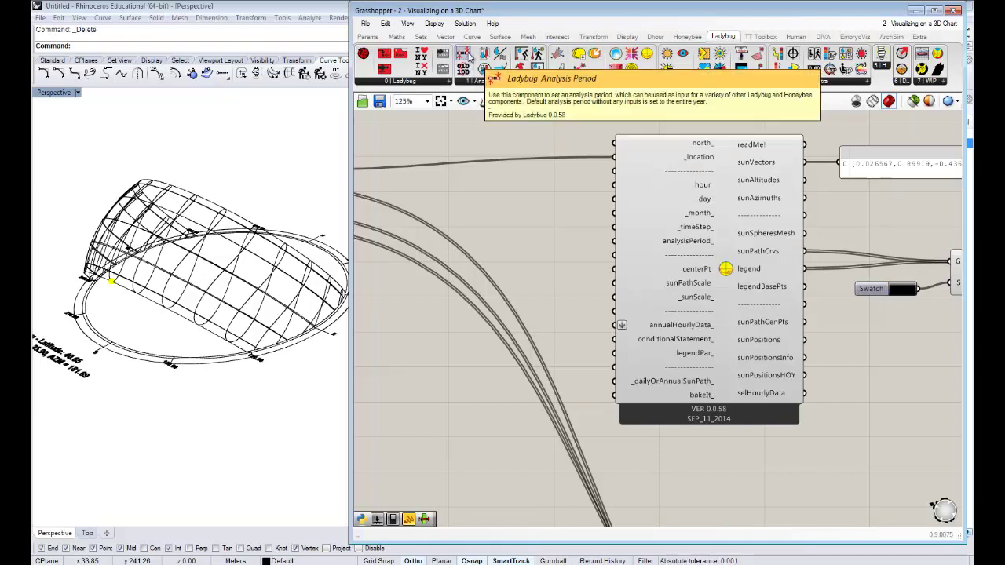
Add a Ladybug Analysis Period component and place it above the wires leading to the sun path component.
drag(466, 57, 485, 248)
right_drag(572, 245, 672, 242)
drag(586, 245, 571, 207)
scroll(593, 216, down, 1)
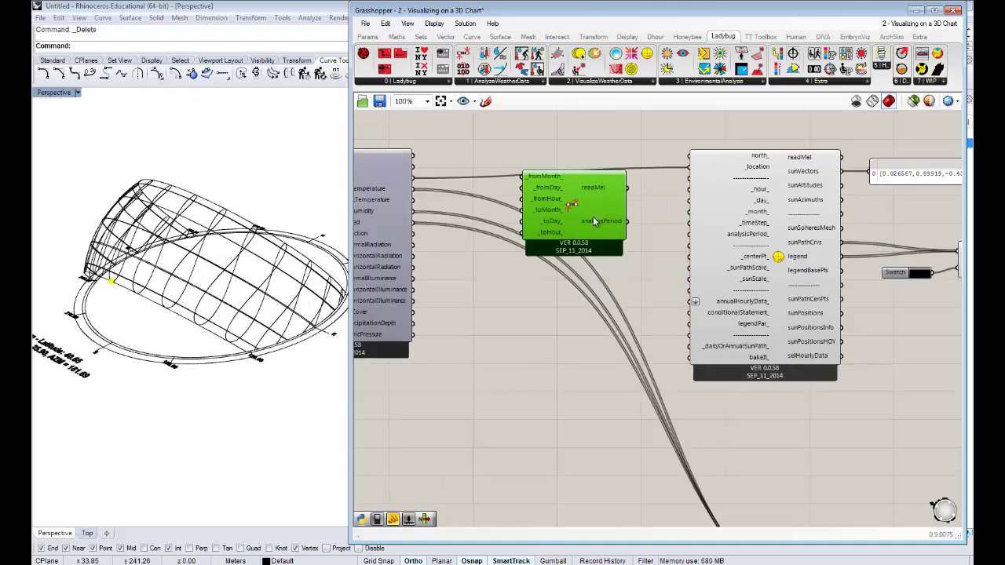
right_drag(593, 216, 580, 277)
drag(565, 262, 565, 168)
scroll(565, 173, up, 4)
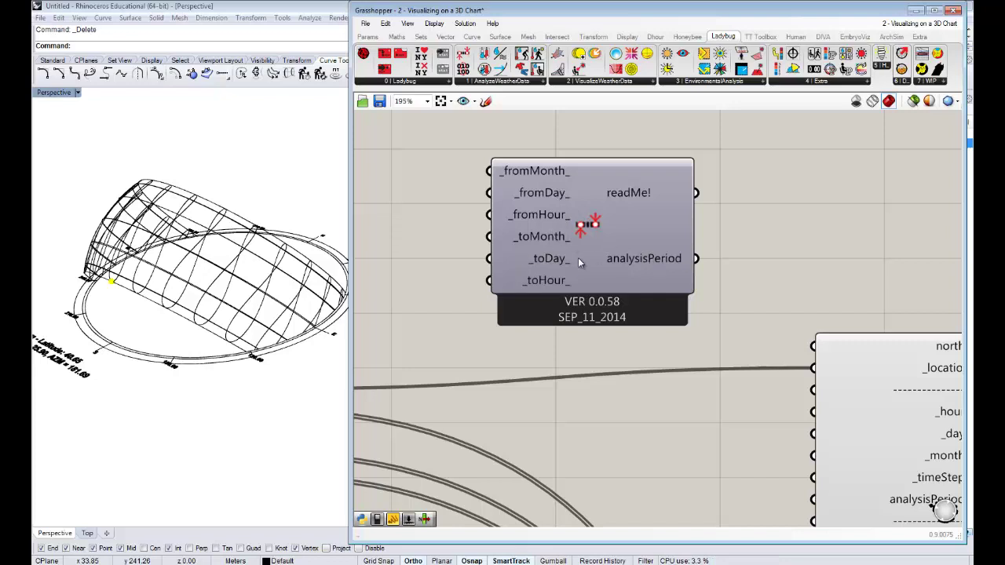
Add a Panel beside the Analysis Period component, connect the analysisPeriod output to it and place it right of the component.
scroll(654, 275, down, 1)
double_click(746, 201)
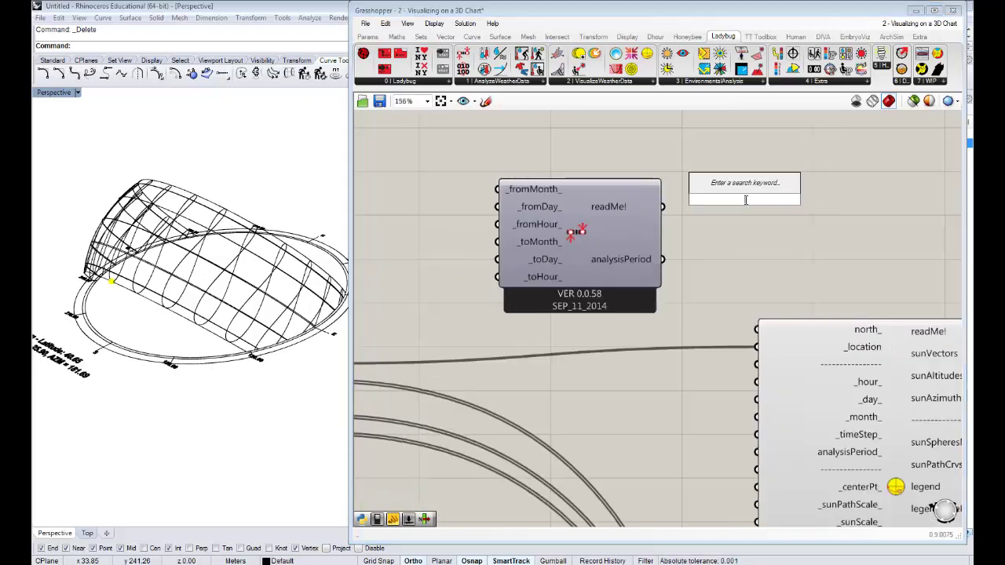
text(ap)
key(BackSpace)
key(BackSpace)
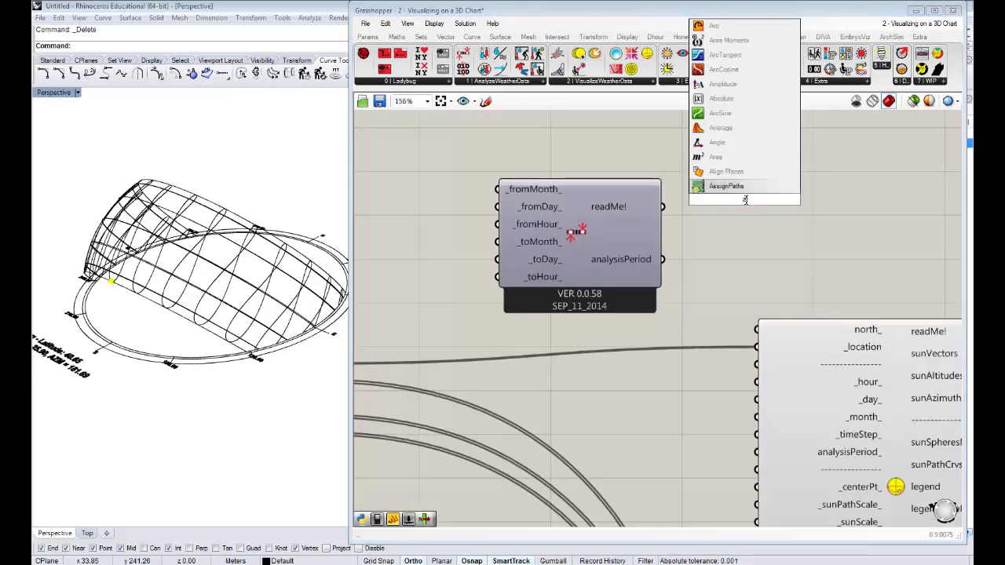
text(pane)
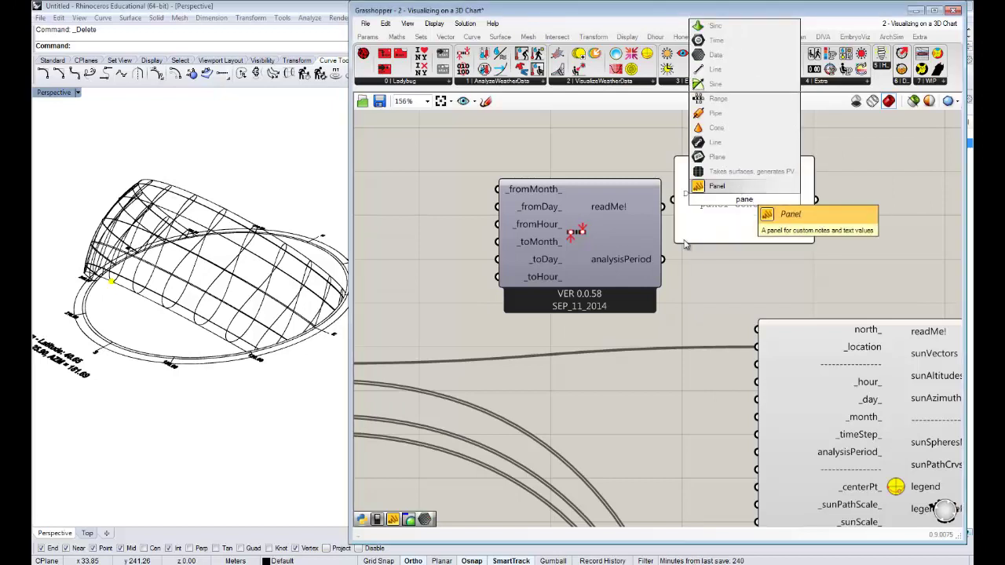
click(716, 186)
drag(662, 259, 694, 204)
right_drag(795, 220, 708, 203)
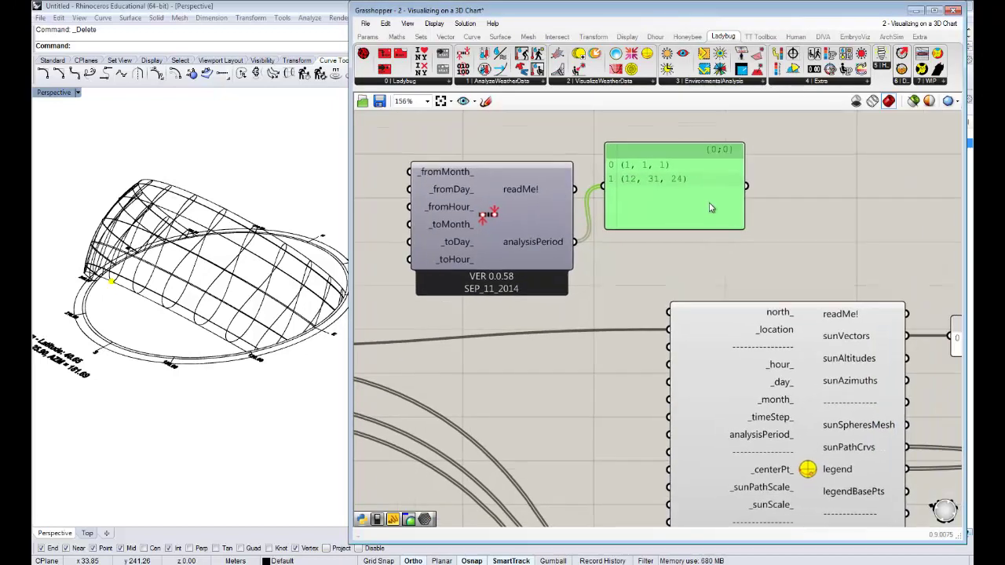
drag(668, 216, 677, 231)
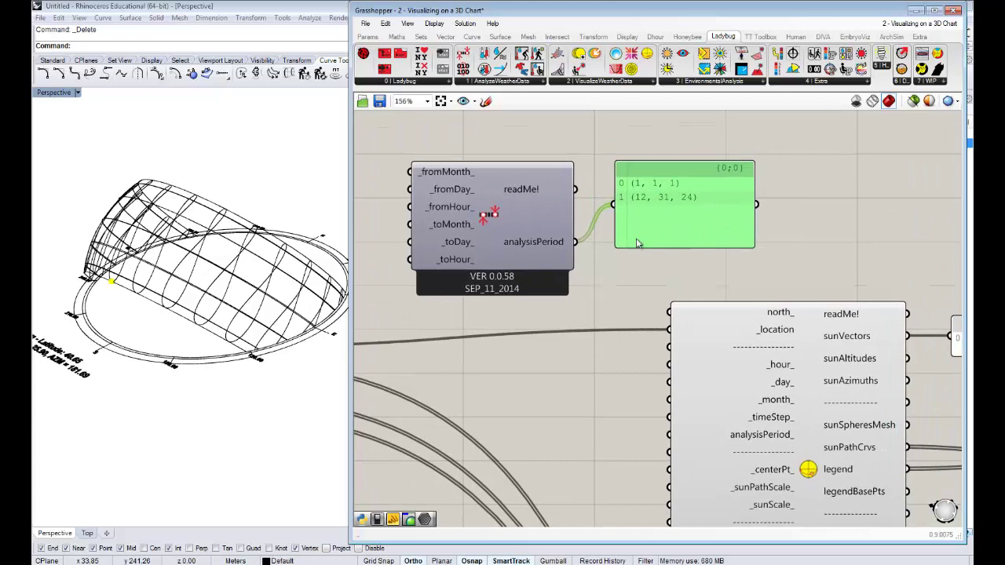
right_drag(671, 212, 687, 212)
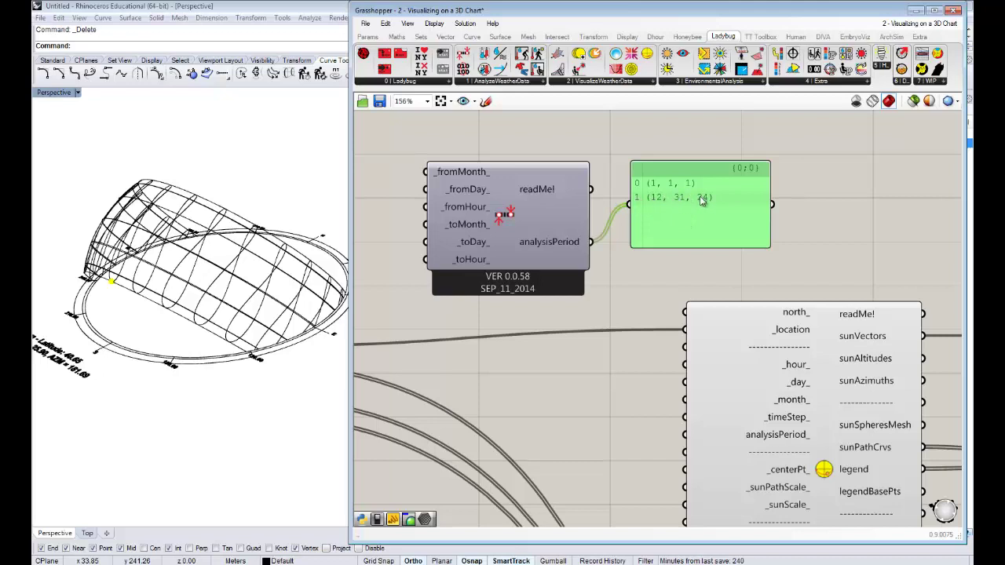
Add a Panel containing 6 and connect it to the Analysis Period component's _toMonth_ input.
right_drag(591, 259, 667, 250)
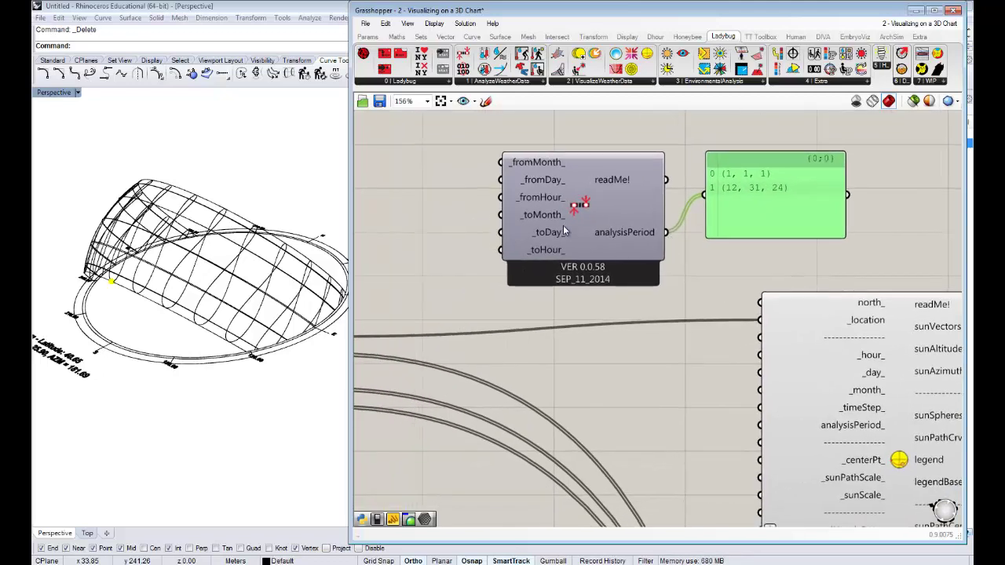
right_drag(564, 230, 642, 240)
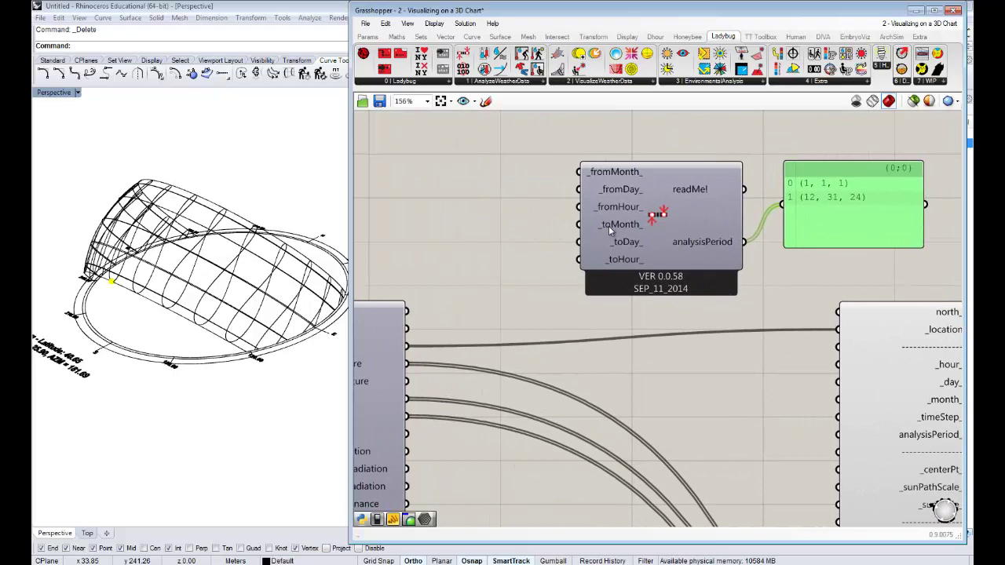
mouse_move(609, 226)
double_click(519, 224)
text("6)
key(Return)
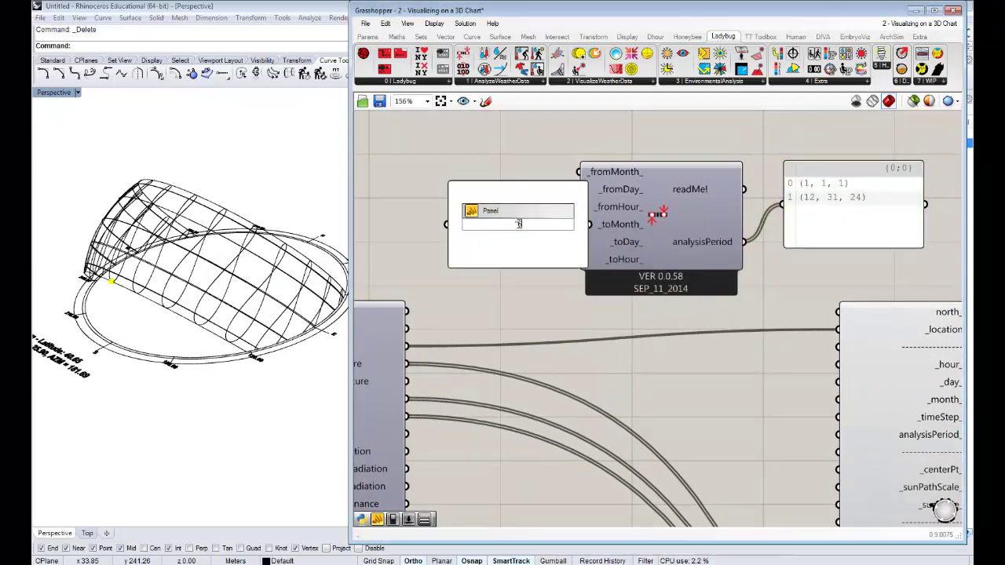
drag(545, 238, 579, 226)
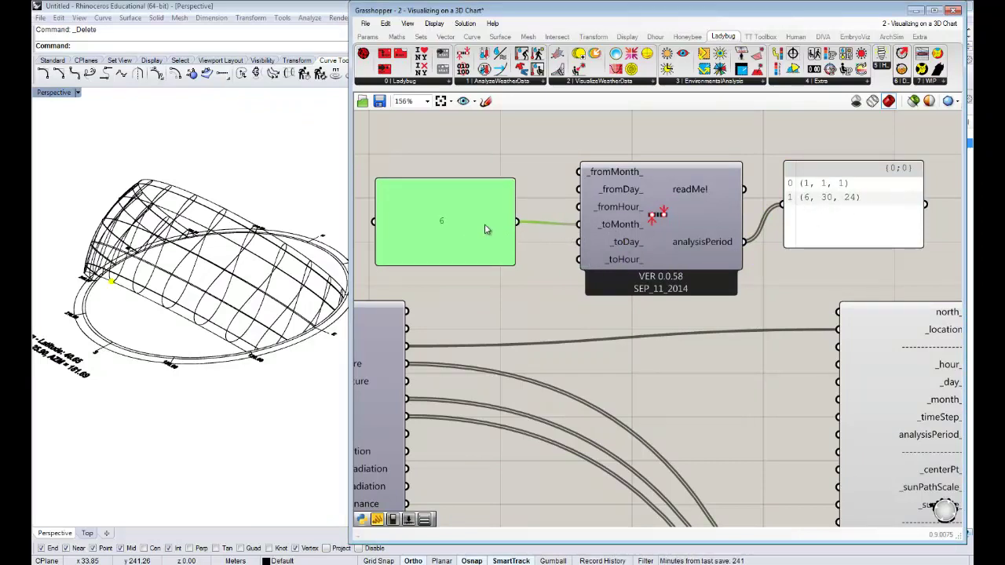
Delete the panel feeding _toMonth_ and the panel reading the analysisPeriod output.
key(Delete)
right_drag(747, 366, 679, 325)
click(769, 177)
key(Delete)
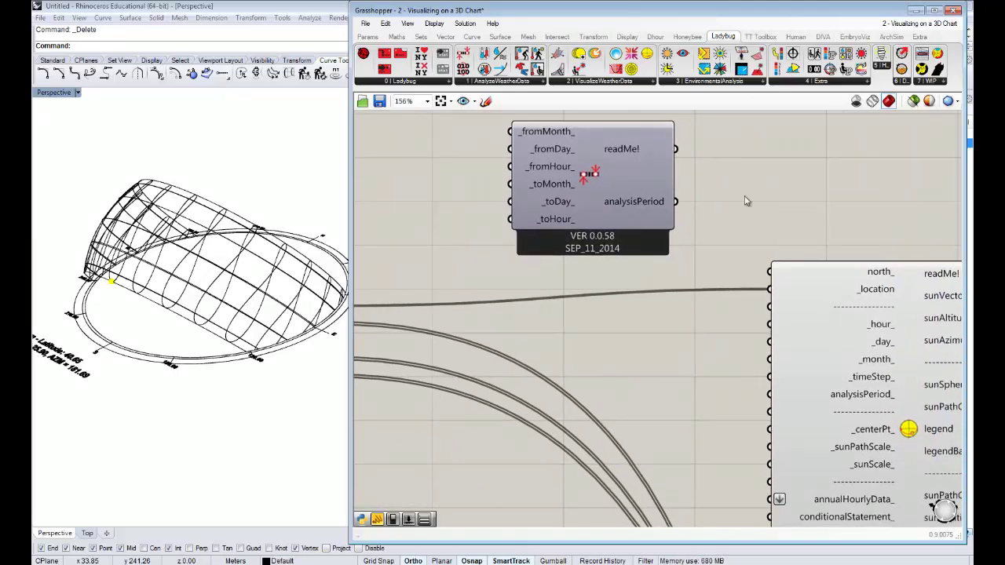
Connect the Analysis Period component's analysisPeriod output to the sun path component's analysisPeriod_ input.
right_drag(747, 201, 682, 192)
drag(564, 191, 705, 385)
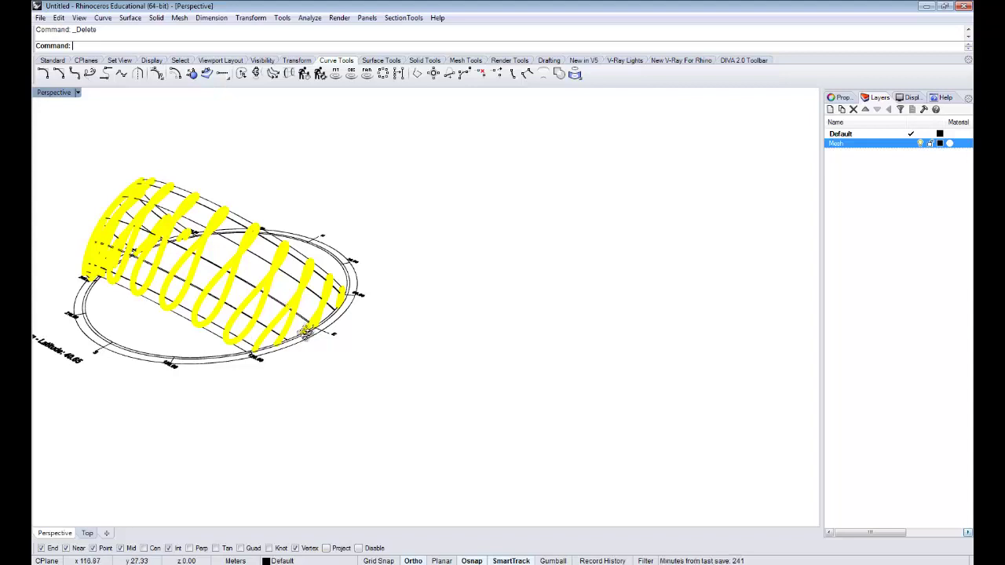
Examine the full-year sun positions on the sun path in the Rhino viewport alongside the Grasshopper definition.
right_drag(307, 329, 329, 333)
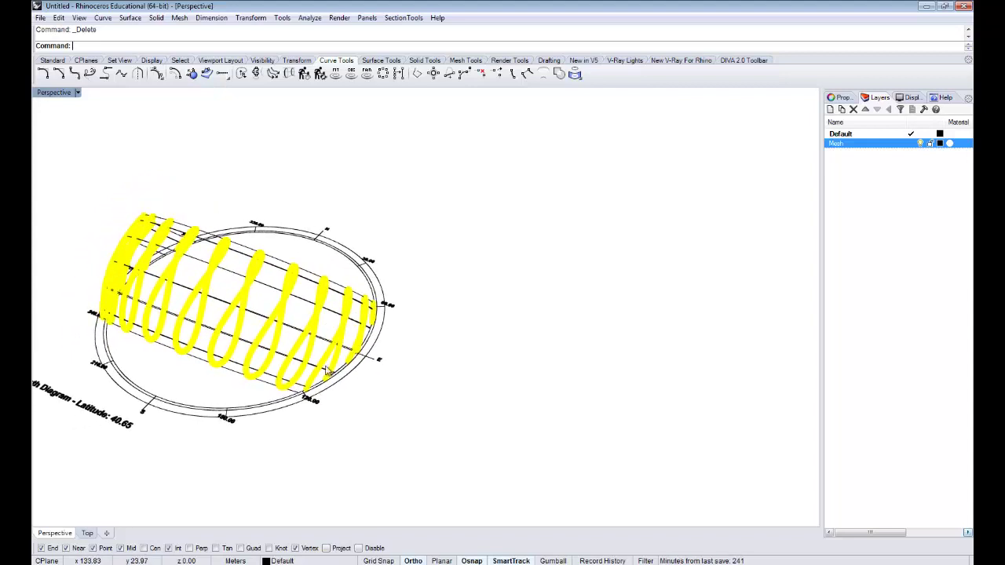
mouse_move(220, 562)
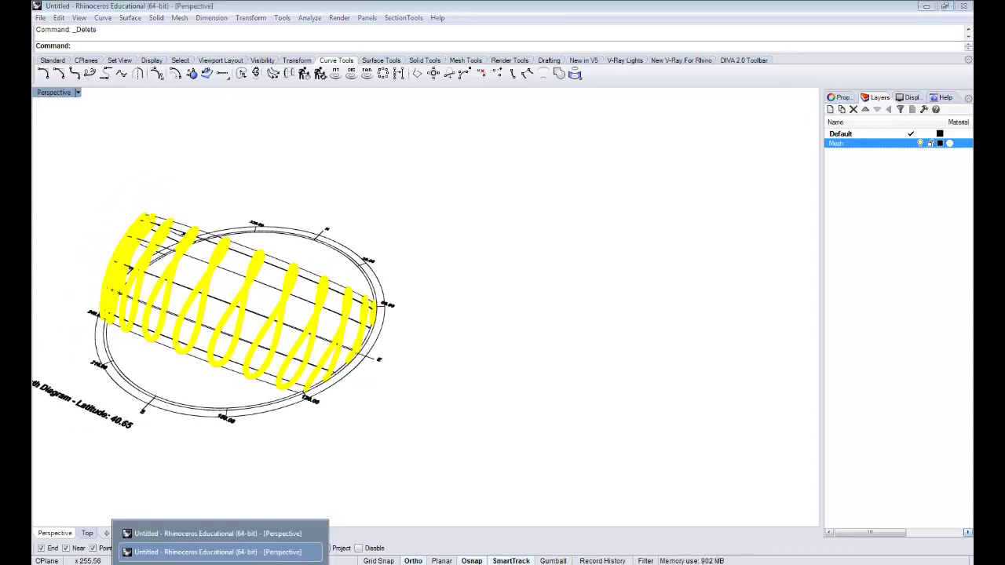
click(217, 552)
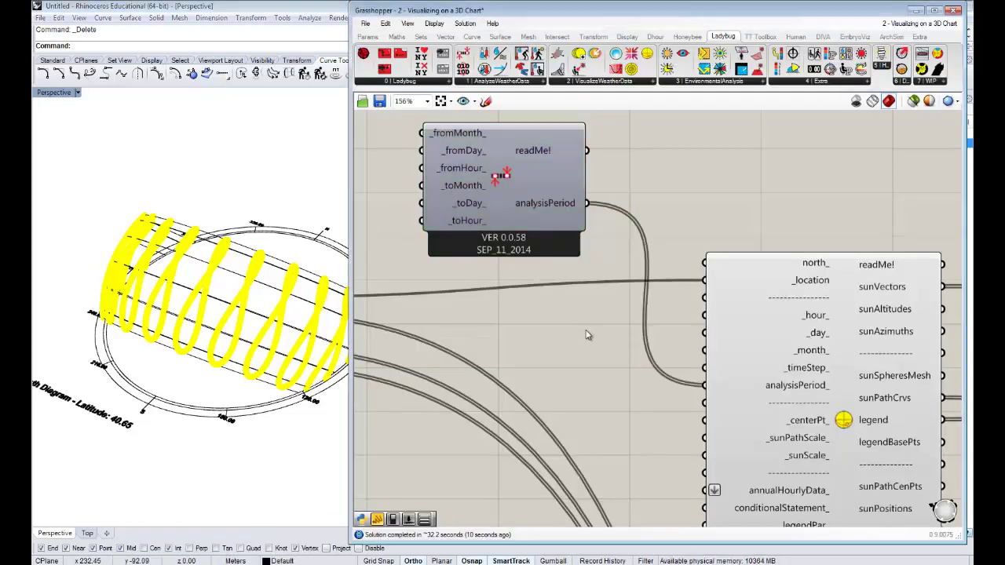
scroll(586, 333, down, 3)
right_drag(605, 348, 629, 264)
right_drag(574, 287, 600, 279)
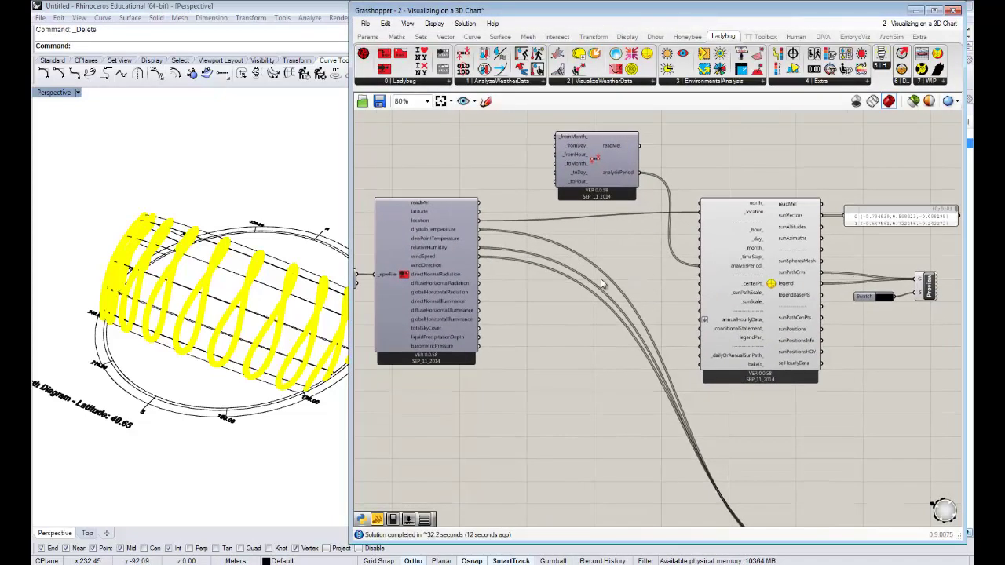
scroll(216, 307, down, 3)
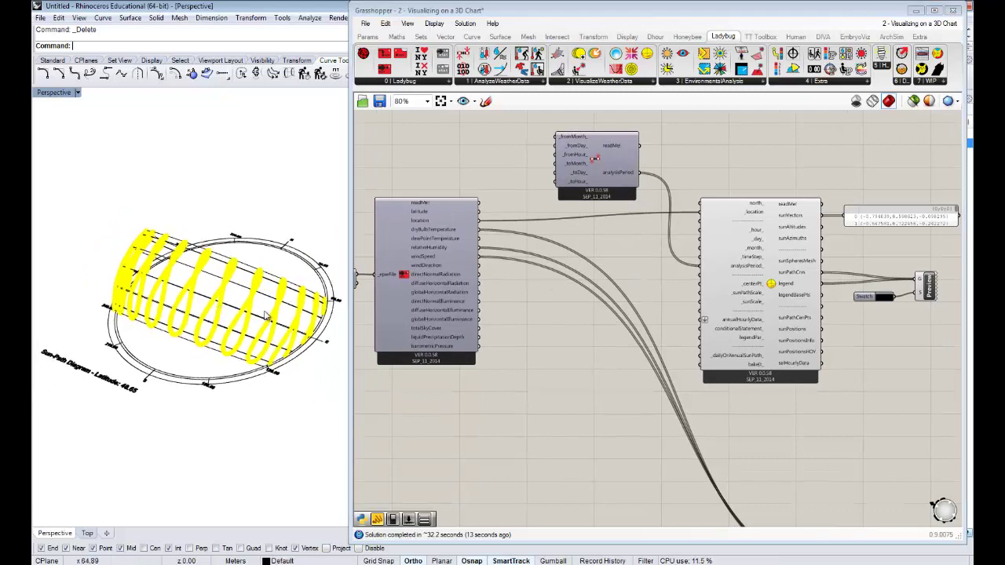
right_drag(266, 317, 252, 349)
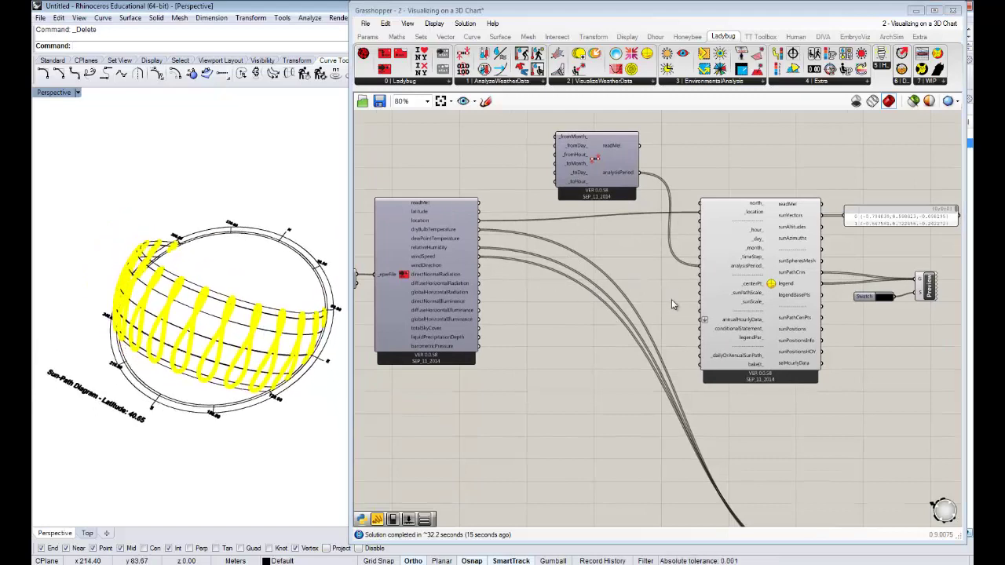
Enlarge the panel connected to sunVectors so that it shows six rows of vectors.
scroll(672, 305, up, 3)
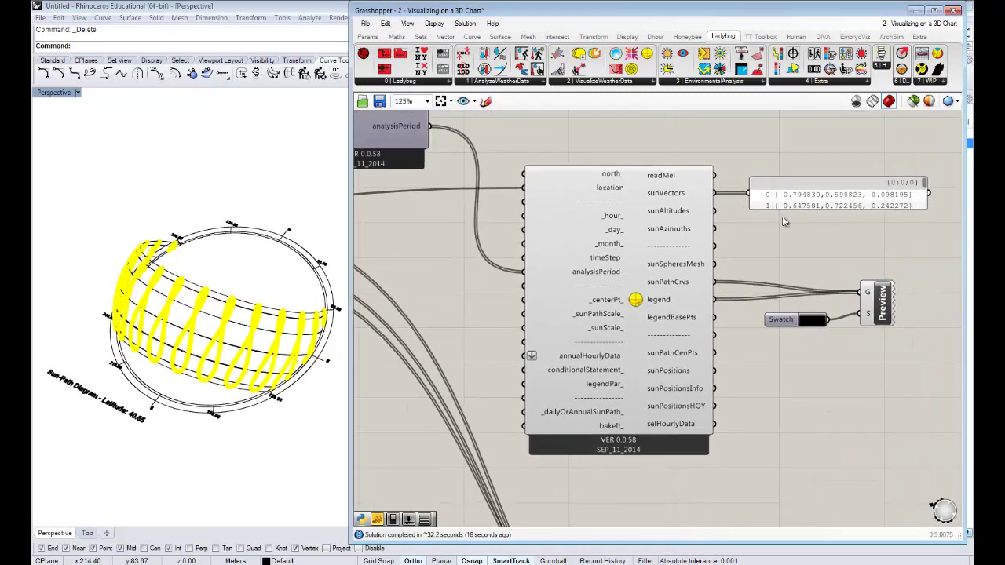
right_drag(782, 221, 659, 246)
drag(659, 212, 667, 157)
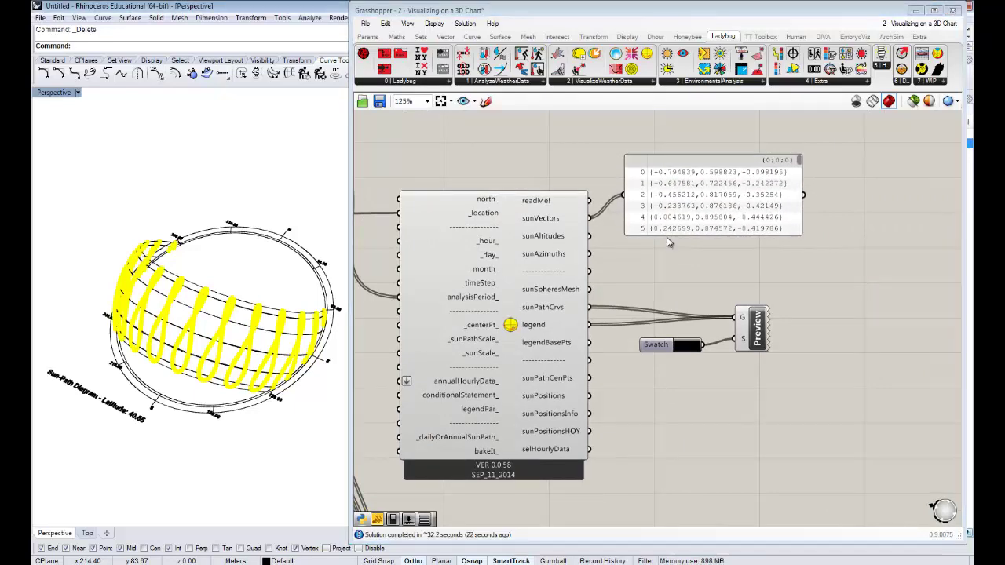
Connect the weather data's dryBulbTemperature output to the sun path component's annualHourlyData_ input.
right_drag(661, 237, 754, 219)
right_drag(735, 270, 752, 249)
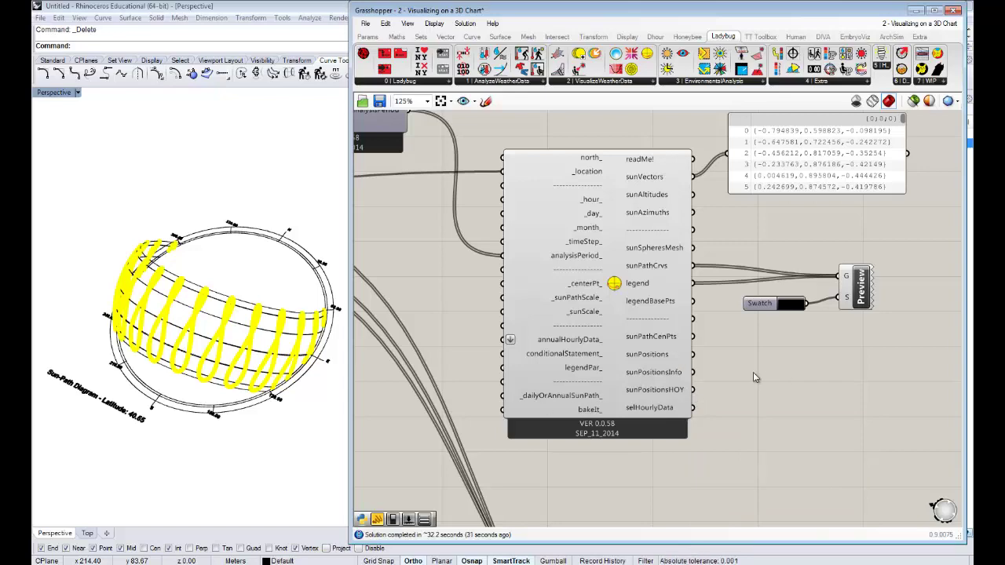
right_drag(753, 373, 802, 366)
right_drag(648, 365, 813, 399)
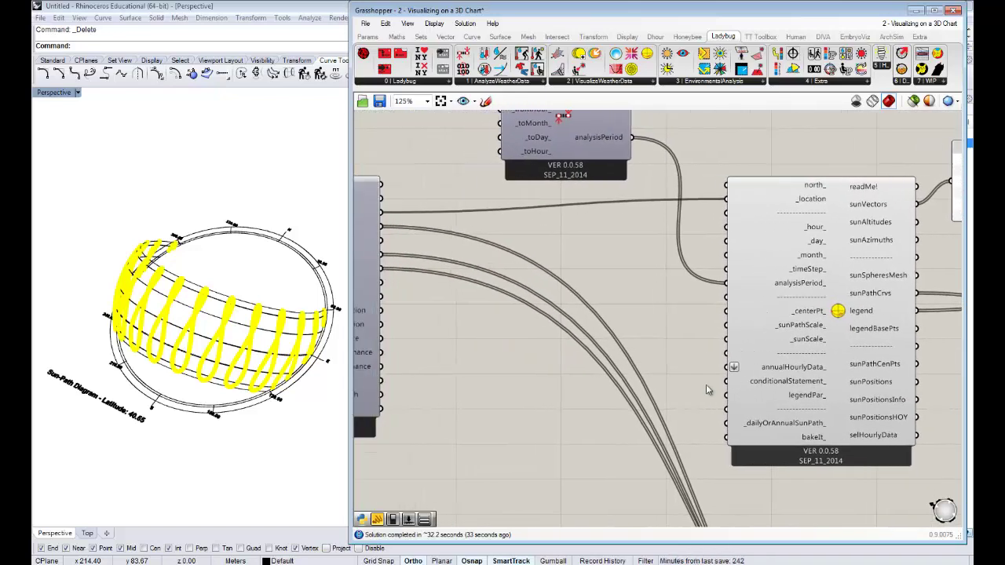
right_drag(579, 362, 612, 312)
scroll(693, 328, down, 2)
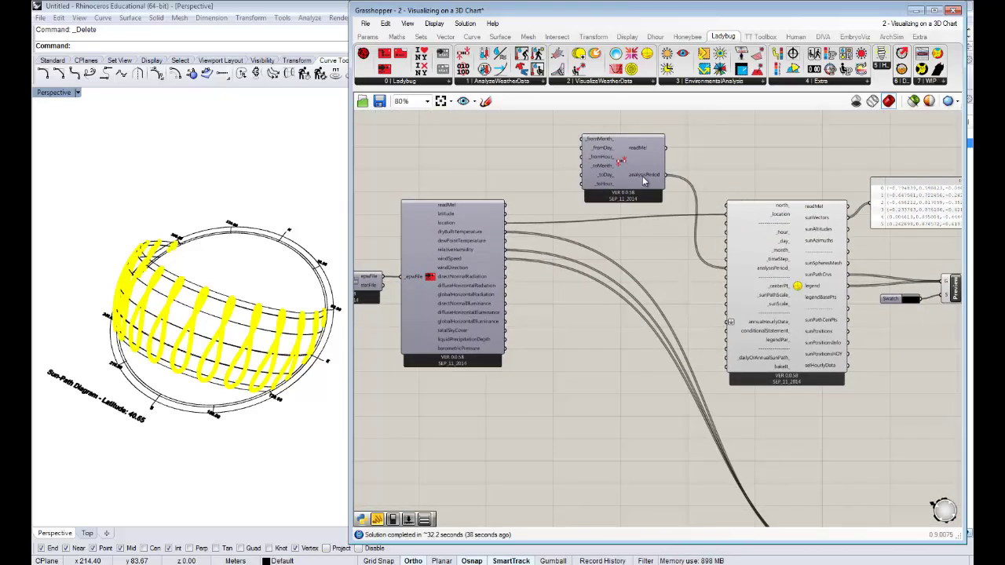
scroll(633, 347, up, 2)
scroll(633, 346, down, 1)
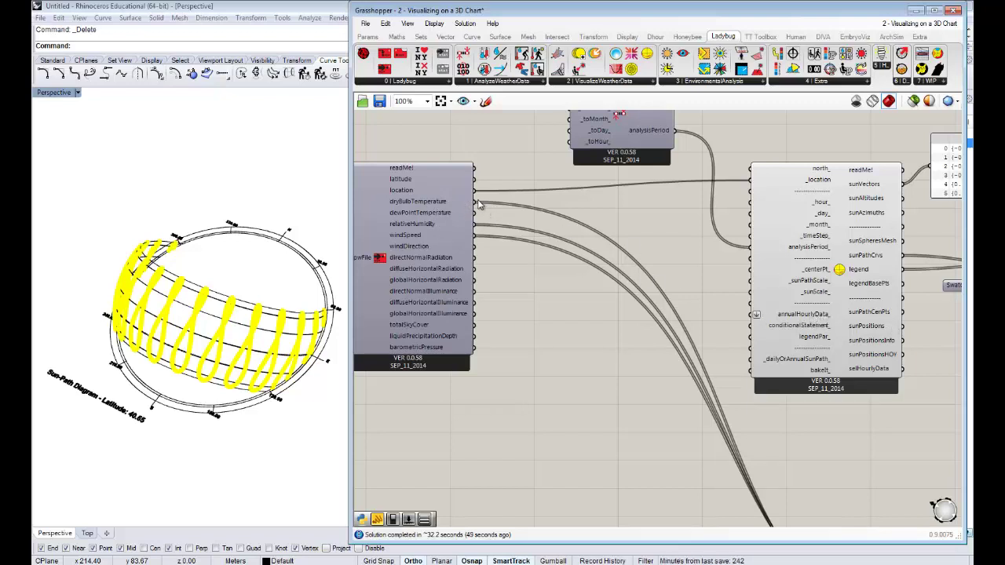
drag(475, 202, 755, 316)
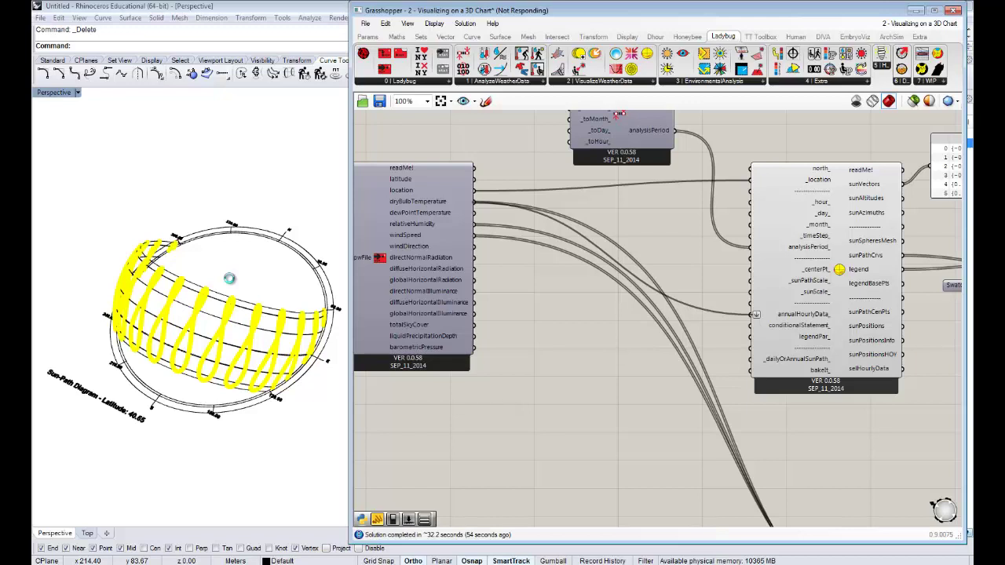
Examine the temperature-colored sun path and its legend in the Rhino viewport, from the whole diagram down to individual hour loops.
click(231, 280)
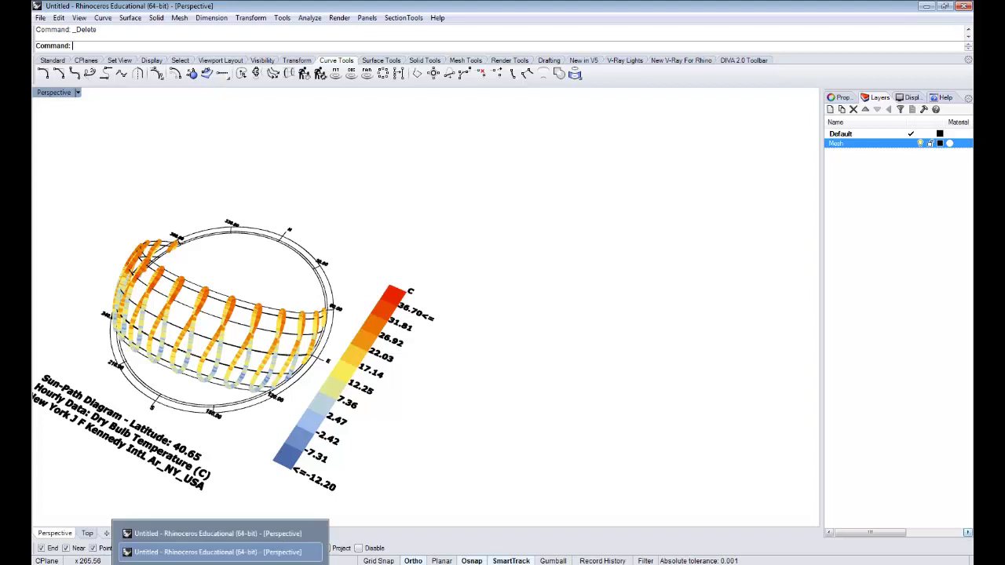
click(227, 550)
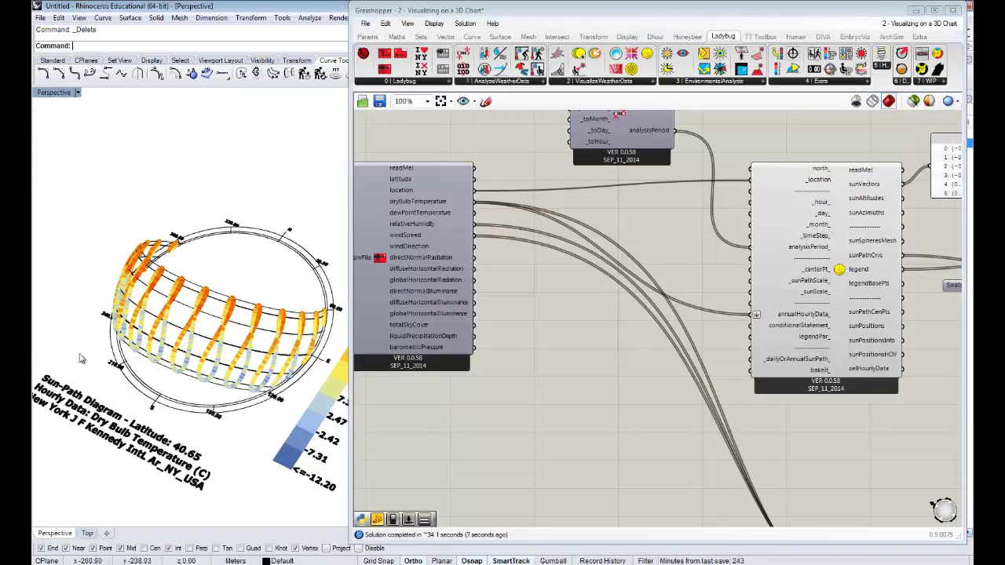
right_drag(191, 343, 309, 310)
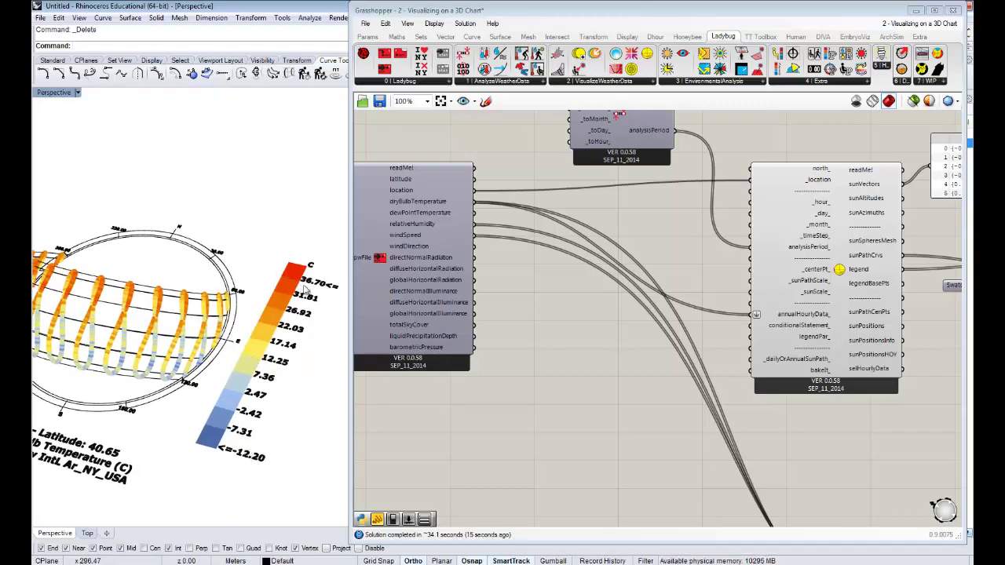
right_drag(241, 432, 322, 430)
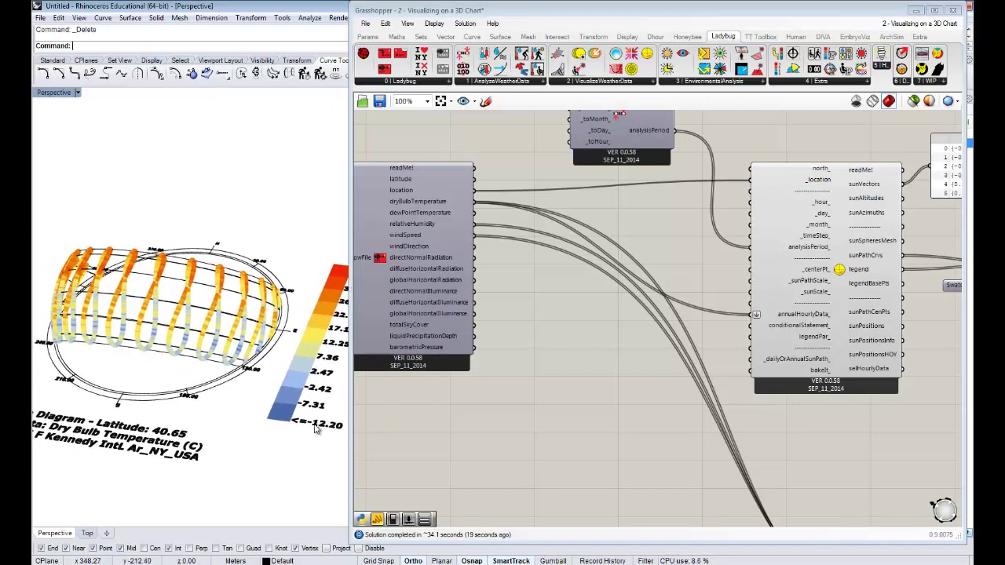
mouse_move(193, 340)
right_down()
mouse_move(193, 360)
mouse_move(189, 346)
right_up()
scroll(180, 287, up, 15)
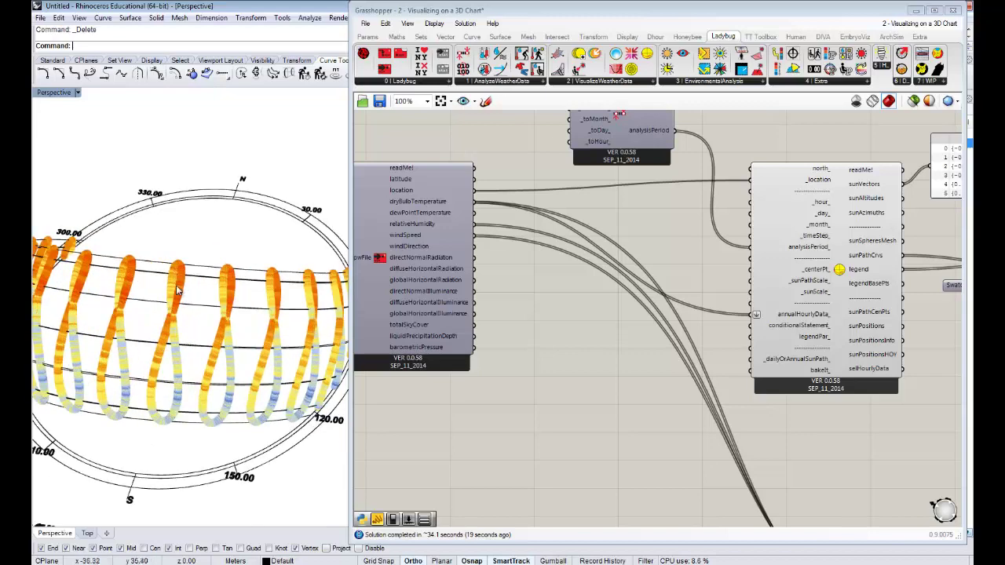
scroll(193, 293, down, 8)
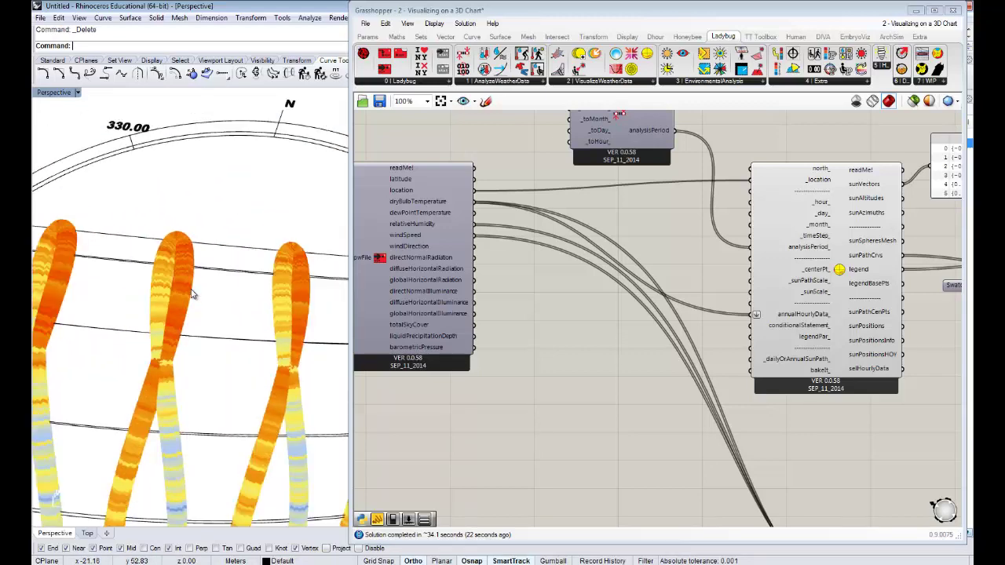
mouse_move(203, 340)
right_down()
mouse_move(214, 325)
mouse_move(210, 346)
mouse_move(201, 343)
right_up()
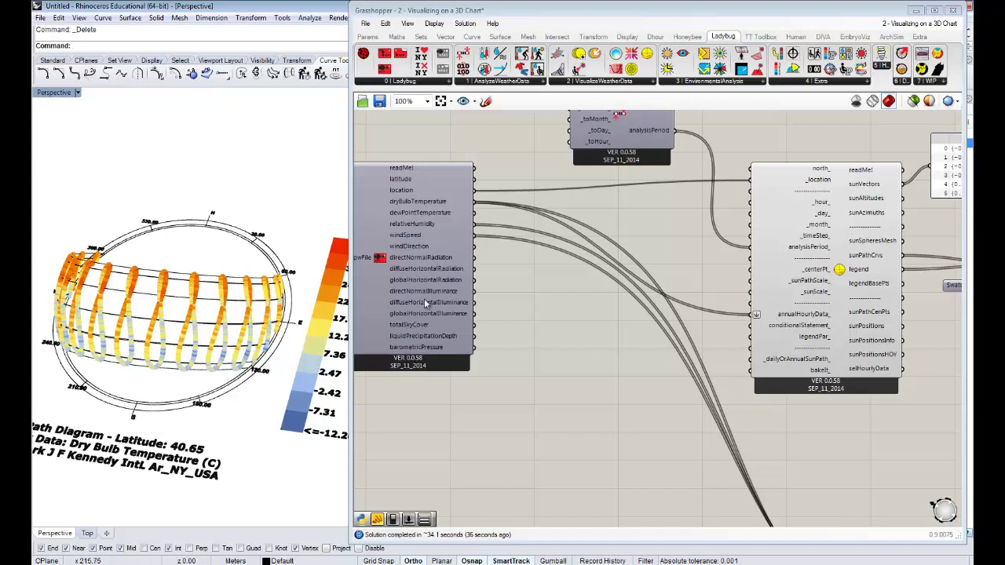
scroll(220, 373, down, 2)
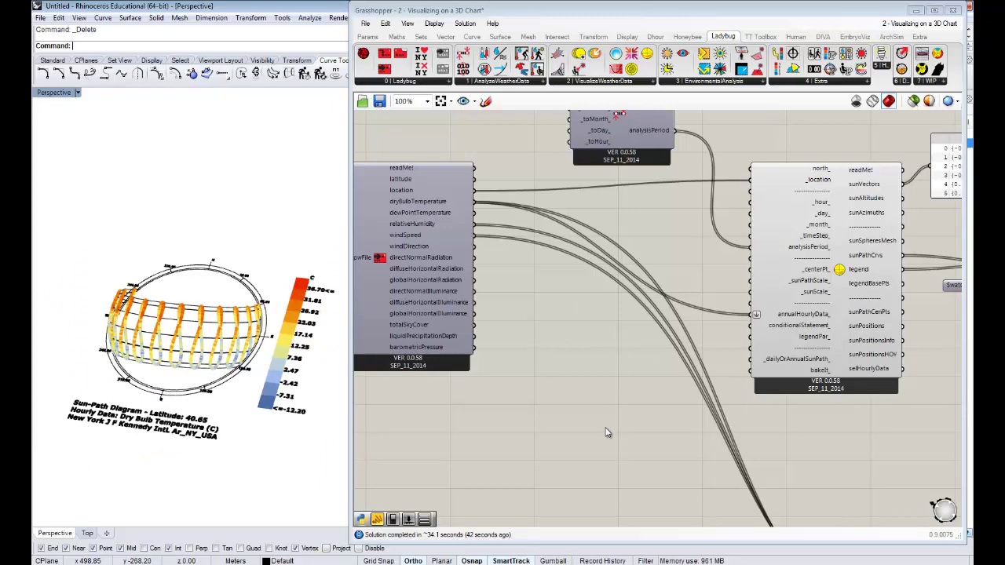
Move the legend parameters component with its bound panels, Series and gradient up to the free area below the weather data and sun path components.
right_drag(601, 390, 555, 174)
scroll(596, 264, down, 2)
scroll(608, 318, down, 1)
scroll(662, 496, up, 3)
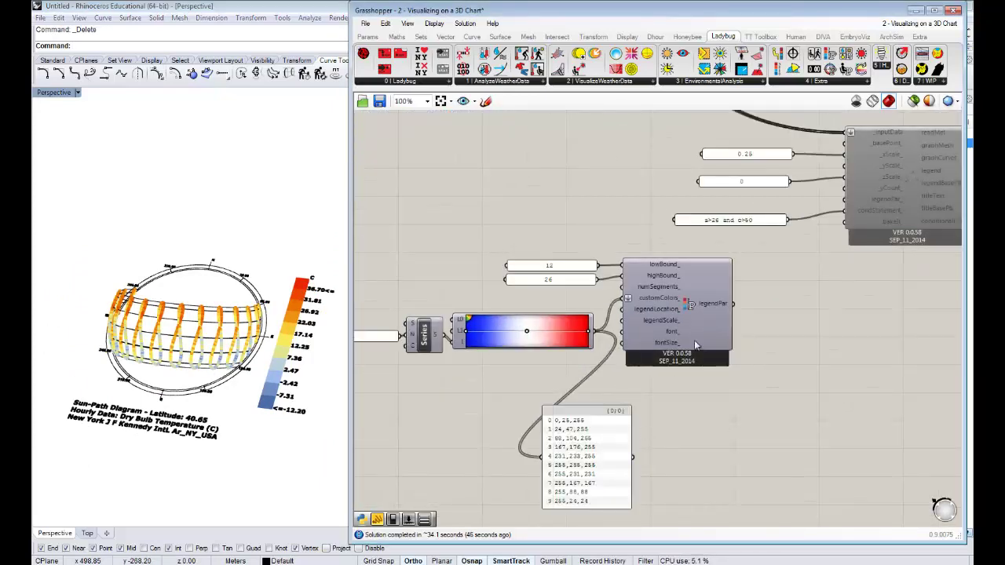
right_drag(665, 325, 746, 343)
scroll(819, 399, down, 1)
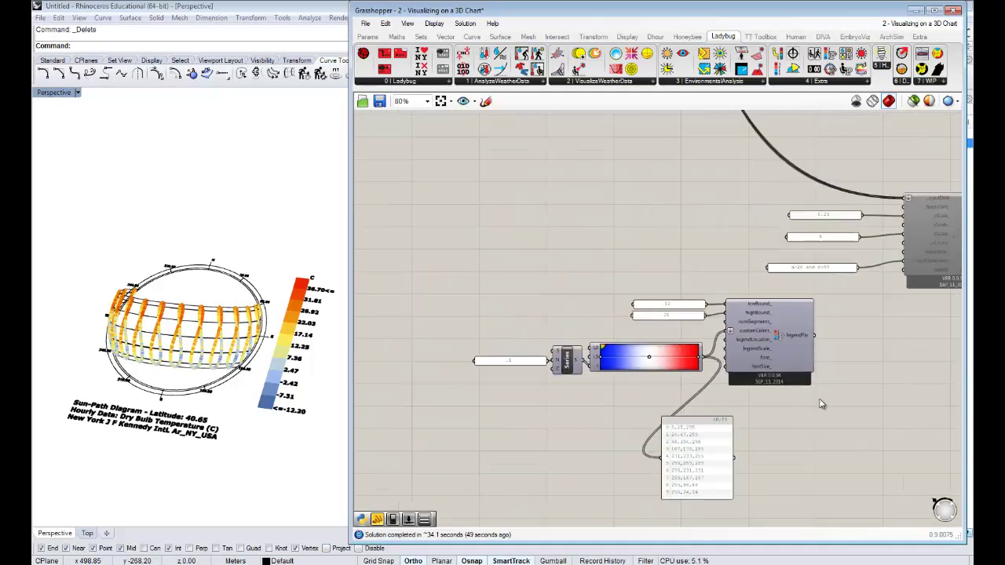
drag(831, 398, 489, 301)
right_drag(752, 334, 684, 353)
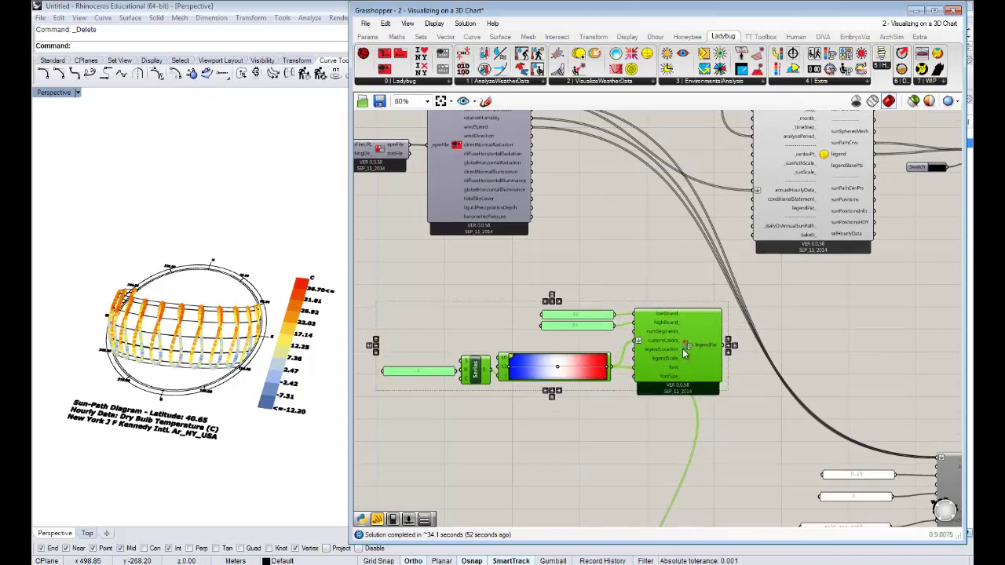
Delete the panel listing the gradient's RGB color values.
scroll(682, 348, down, 1)
right_drag(691, 389, 691, 236)
right_drag(725, 487, 725, 462)
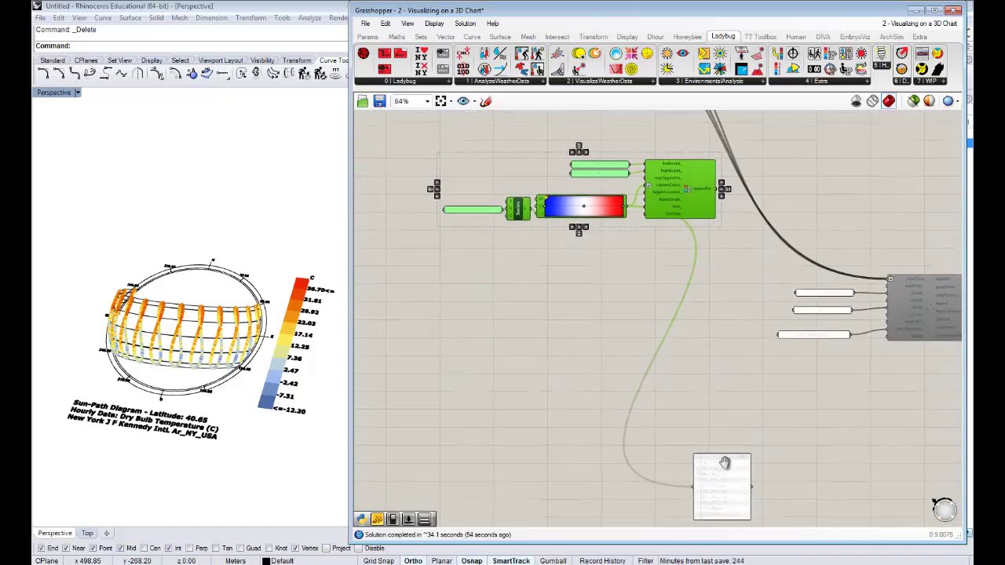
click(724, 462)
key(Delete)
Connect the legend parameters component's legendPar output to the sun path component's legendPar_ input.
right_drag(600, 350, 579, 463)
scroll(687, 246, up, 3)
right_drag(687, 247, 722, 310)
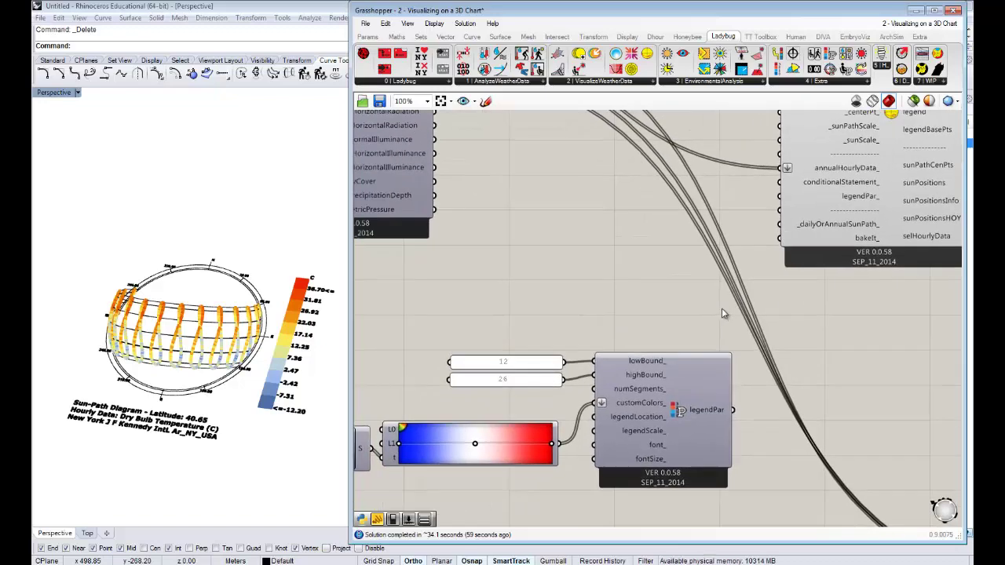
scroll(721, 313, down, 1)
right_drag(735, 393, 815, 386)
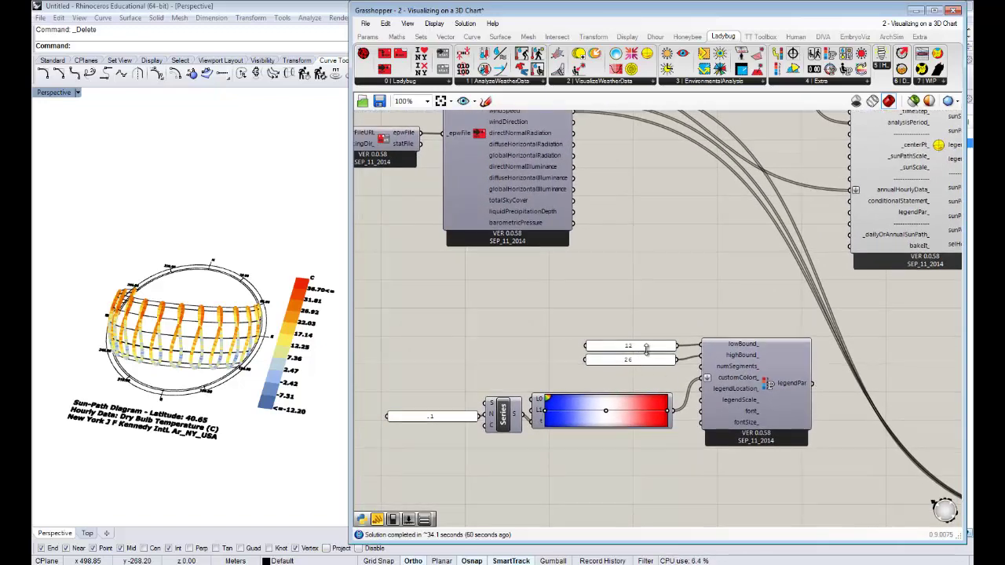
drag(814, 383, 851, 215)
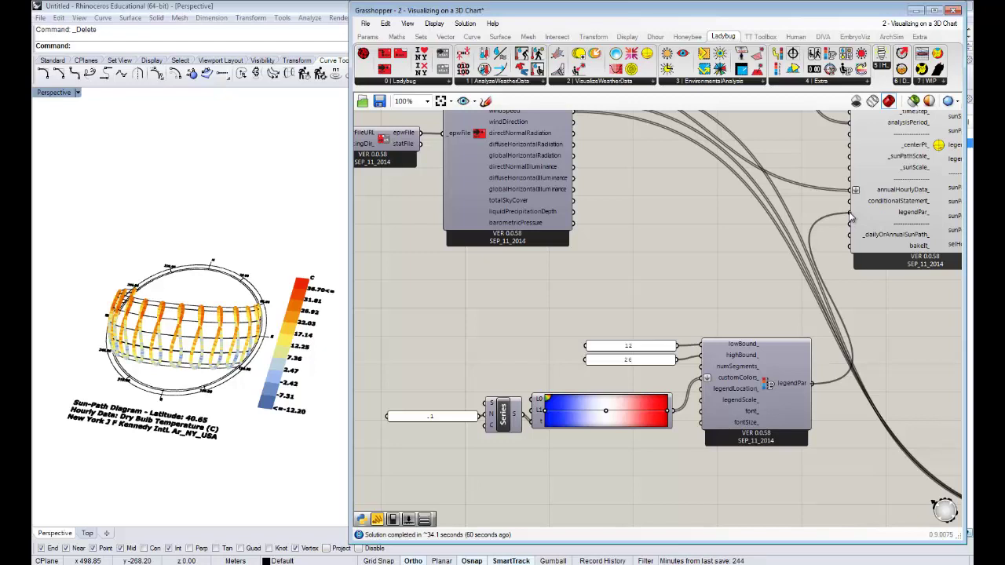
drag(851, 219, 848, 212)
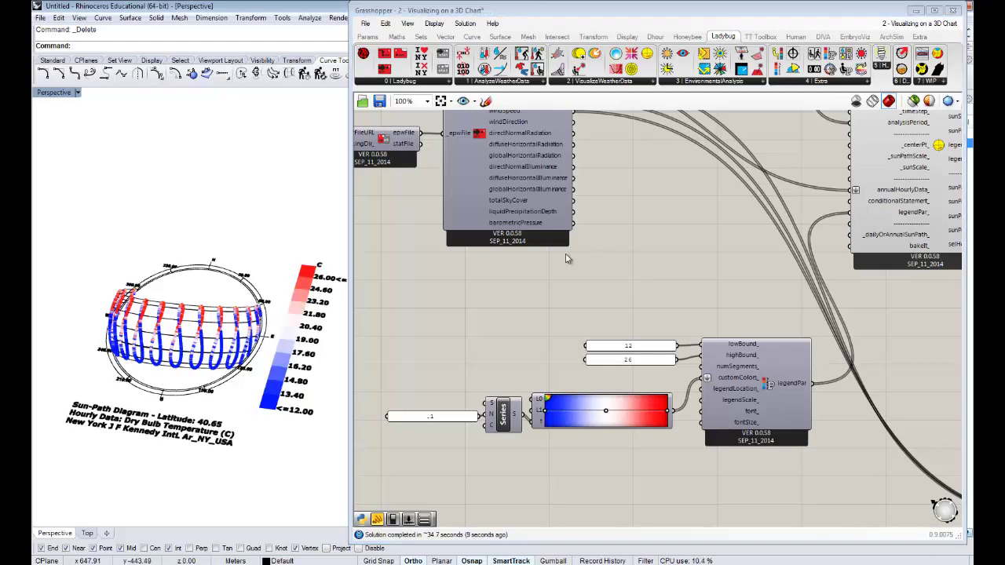
Examine the recolored sun path and its legend in the Rhino viewport, from individual hour loops to the whole diagram.
right_drag(181, 374, 180, 346)
scroll(181, 347, up, 10)
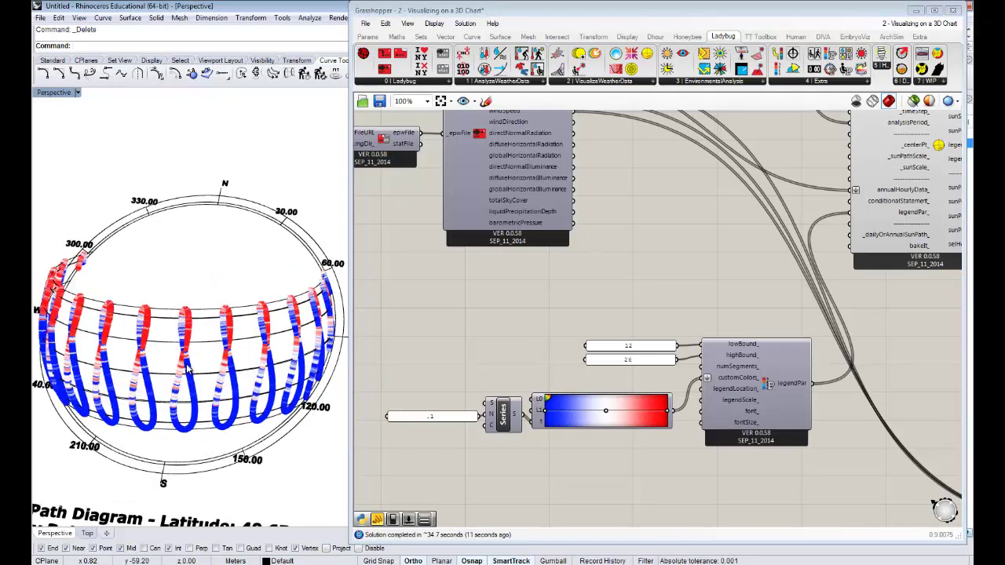
right_drag(206, 302, 202, 321)
mouse_move(243, 274)
right_down()
mouse_move(265, 283)
mouse_move(240, 267)
mouse_move(227, 228)
mouse_move(174, 240)
mouse_move(251, 320)
mouse_move(206, 277)
mouse_move(243, 298)
mouse_move(242, 275)
right_up()
scroll(242, 274, down, 6)
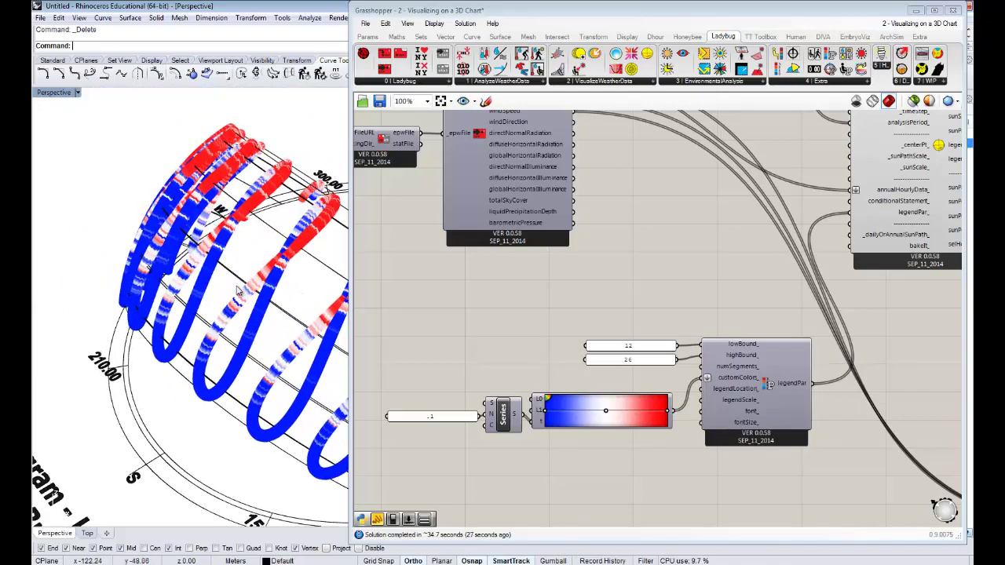
right_drag(212, 289, 243, 268)
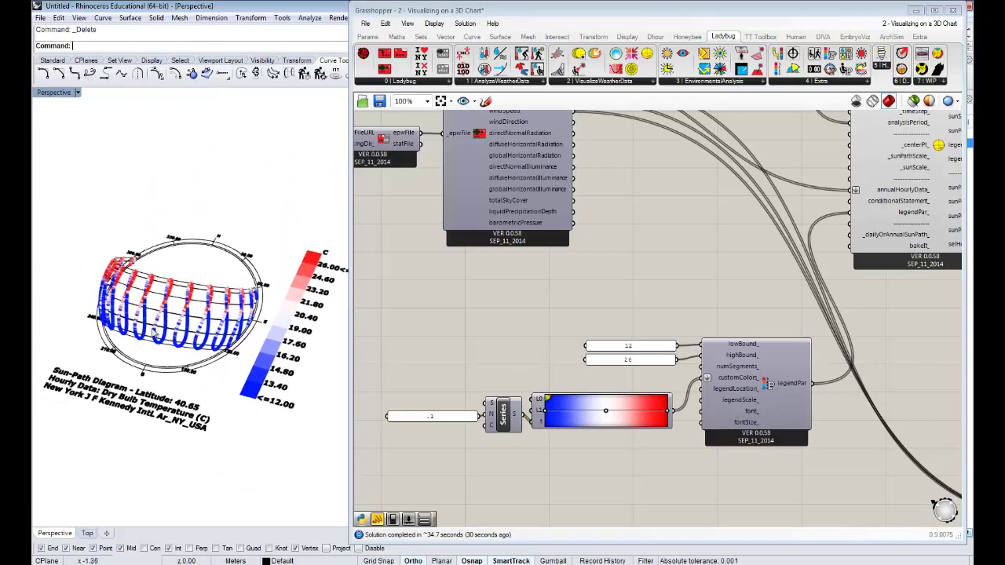
right_drag(193, 339, 216, 330)
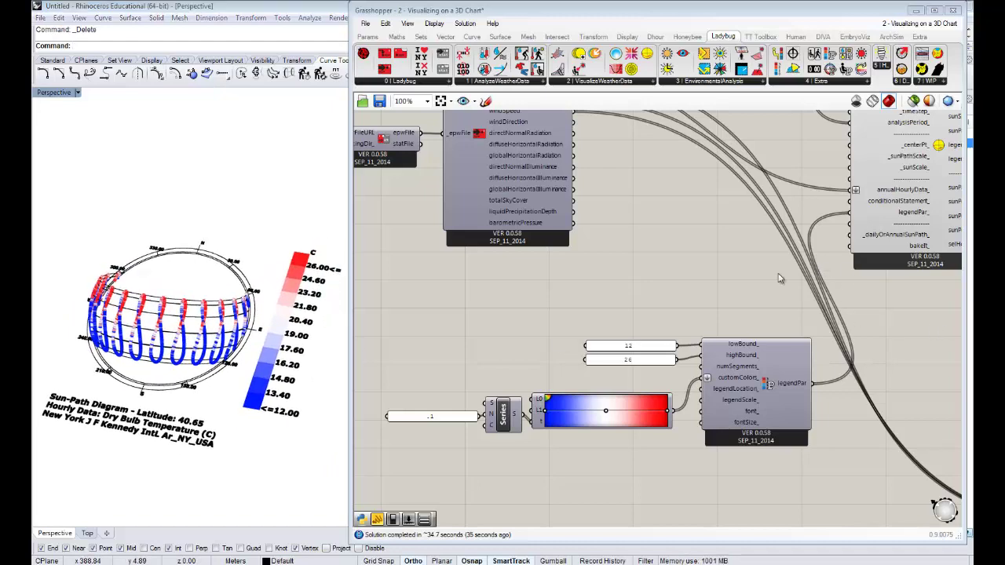
Move the sun path component with its analysis period, vector panel, swatch and preview farther away from the weather data component.
right_drag(894, 206, 705, 246)
mouse_move(704, 246)
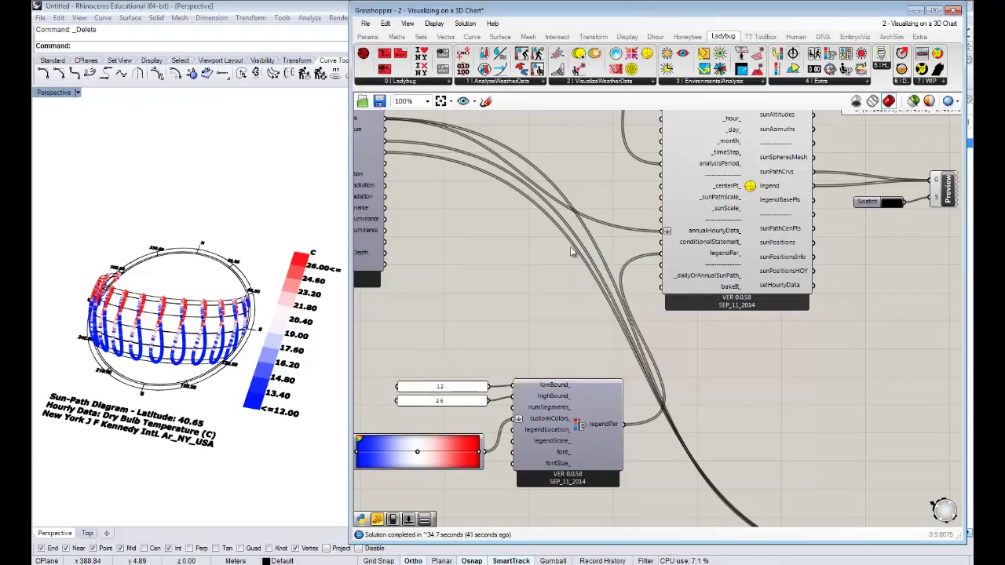
right_drag(562, 259, 589, 291)
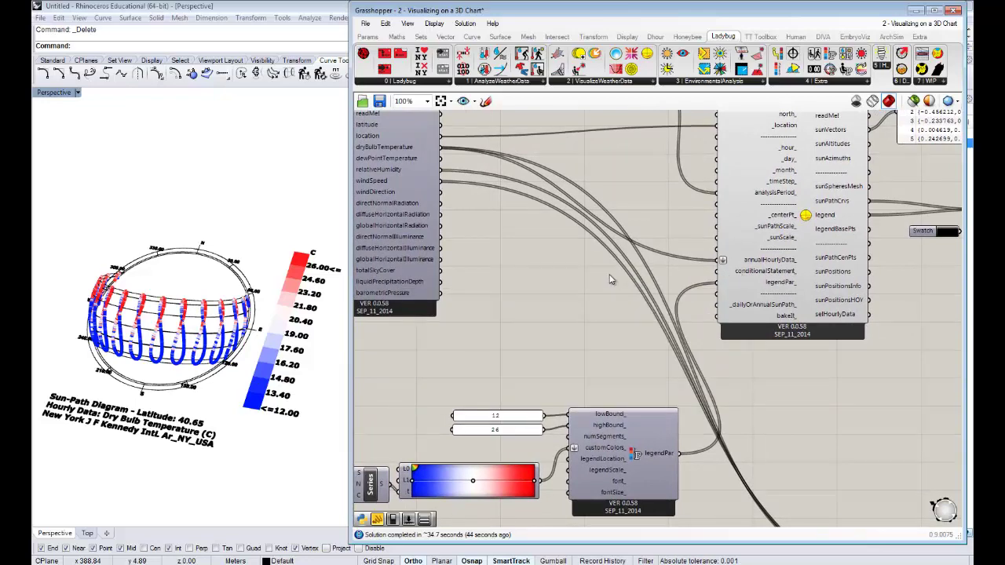
right_drag(557, 295, 588, 289)
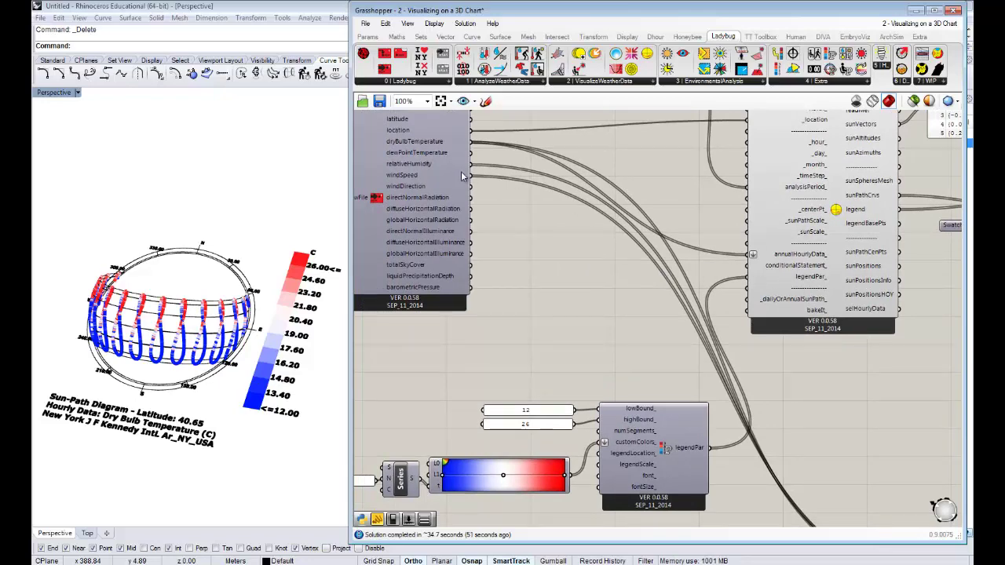
scroll(569, 310, down, 4)
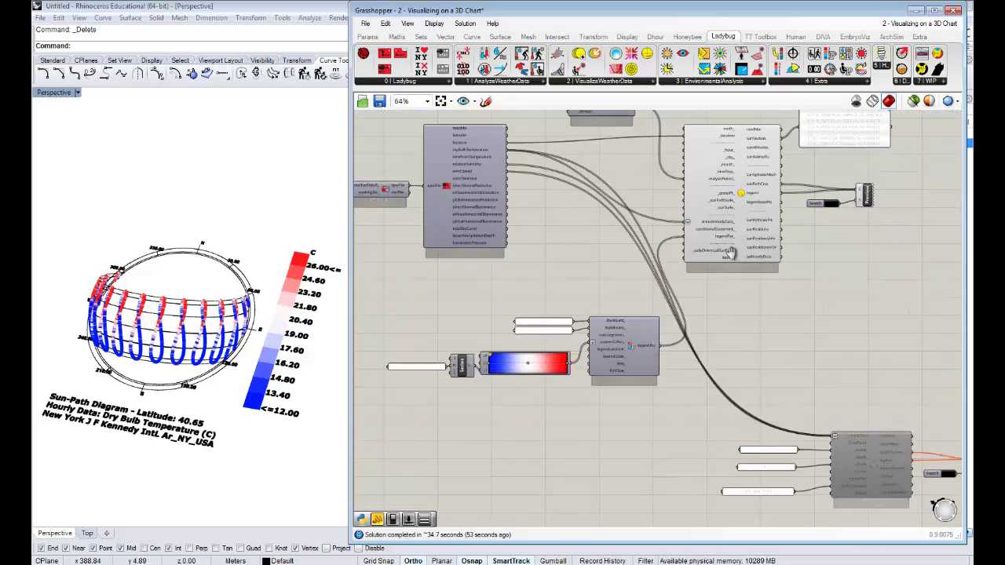
drag(940, 346, 570, 114)
mouse_move(768, 218)
mouse_down()
mouse_move(776, 186)
mouse_move(767, 202)
mouse_up()
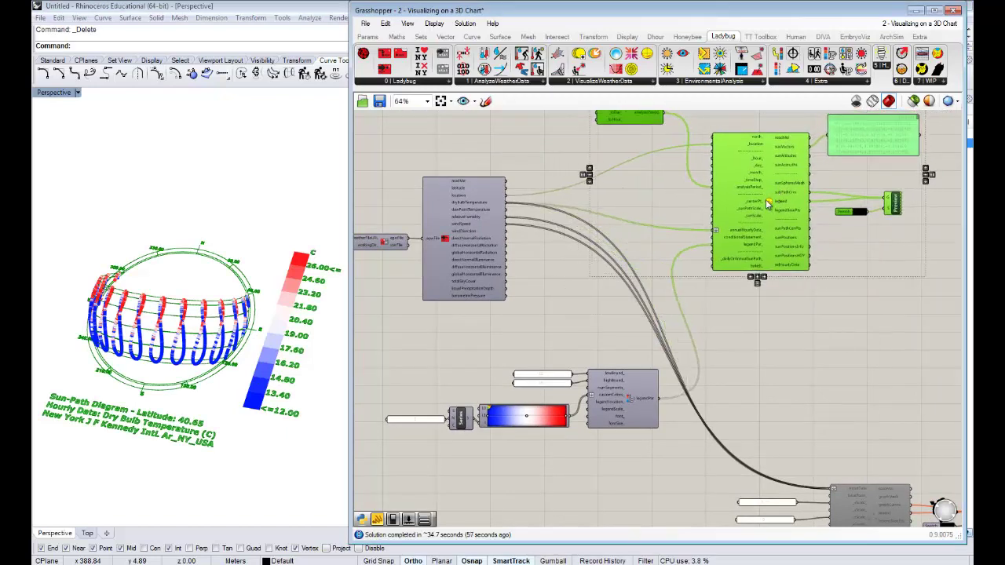
scroll(561, 199, up, 2)
click(693, 260)
Disable the sun path component.
right_drag(641, 254, 675, 260)
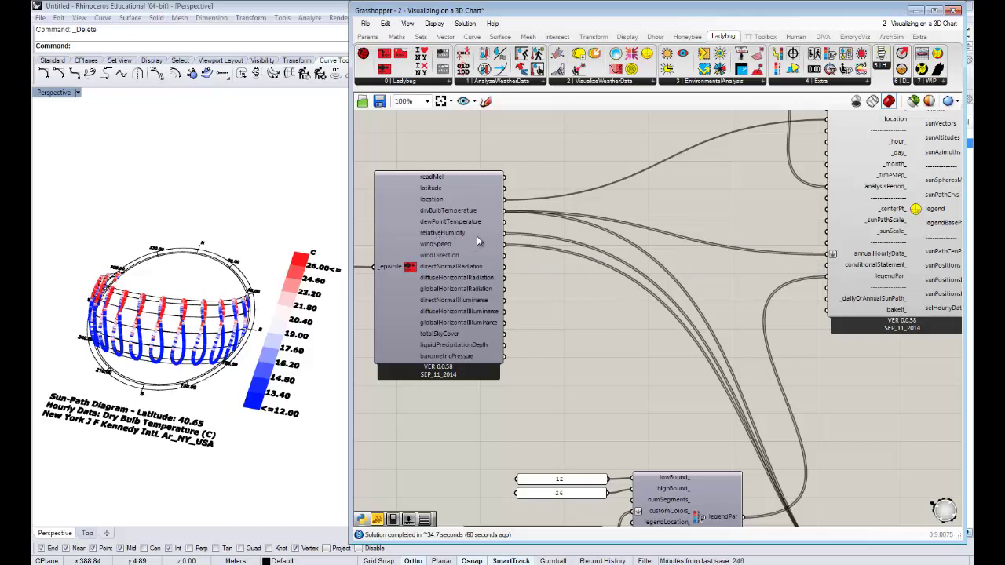
right_drag(704, 305, 660, 308)
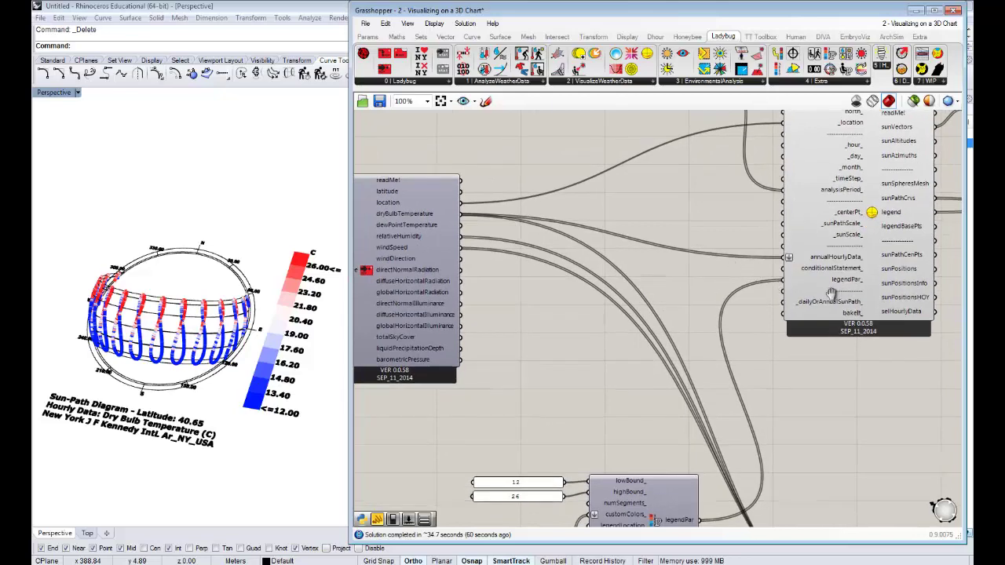
right_drag(856, 284, 848, 297)
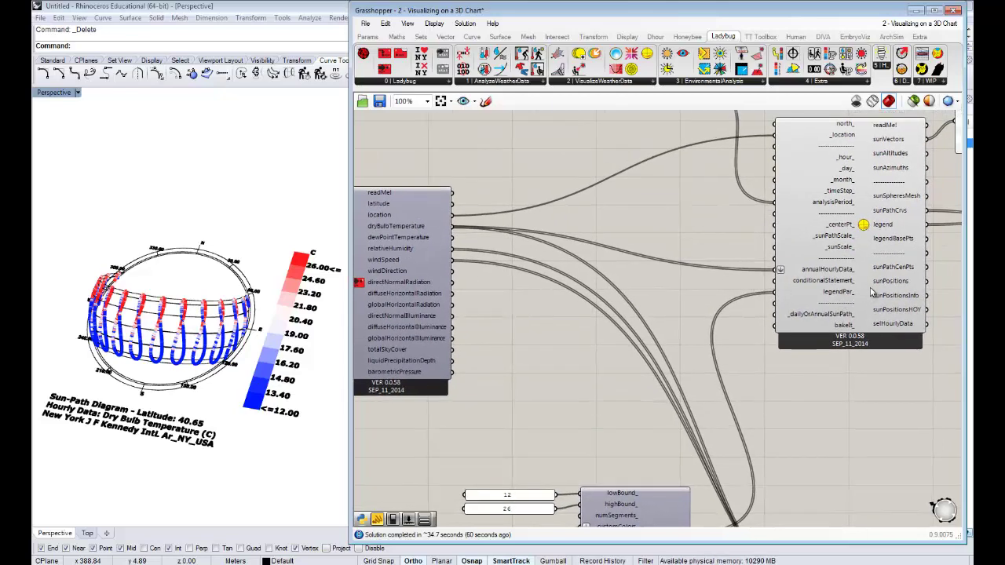
click(859, 276)
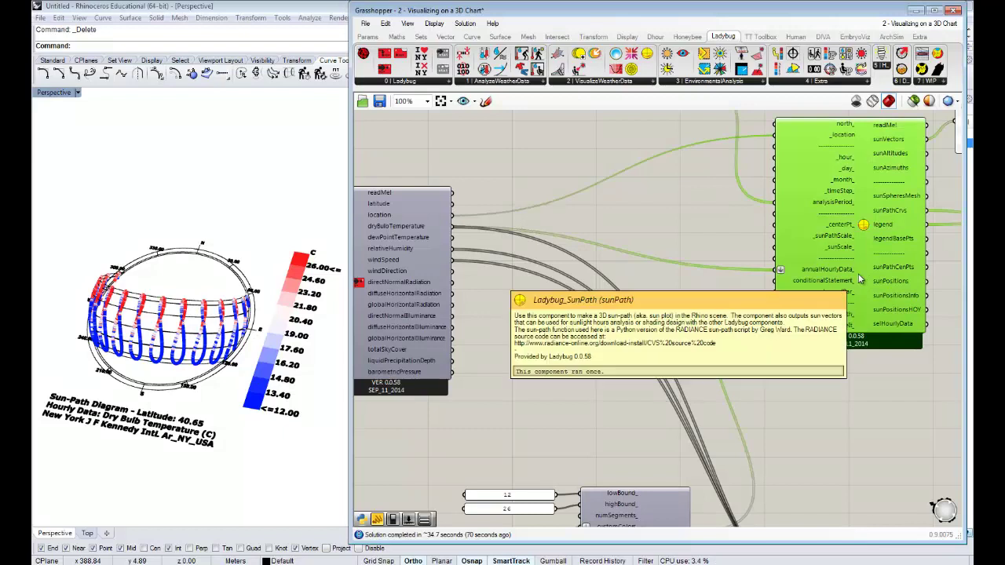
right_click(861, 225)
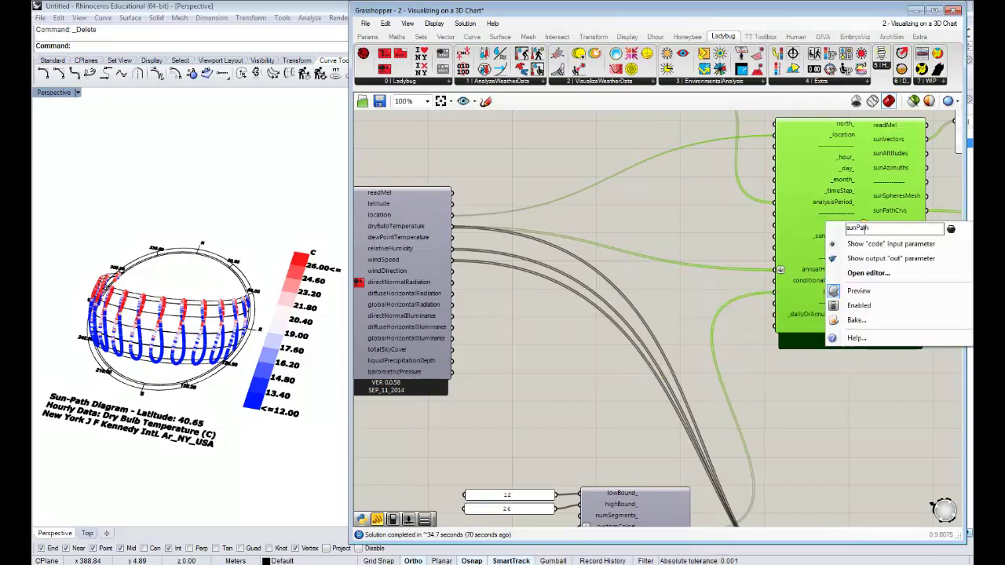
click(858, 306)
Disconnect the legend parameters from the sun path component's legendPar_ input.
right_drag(677, 314, 691, 298)
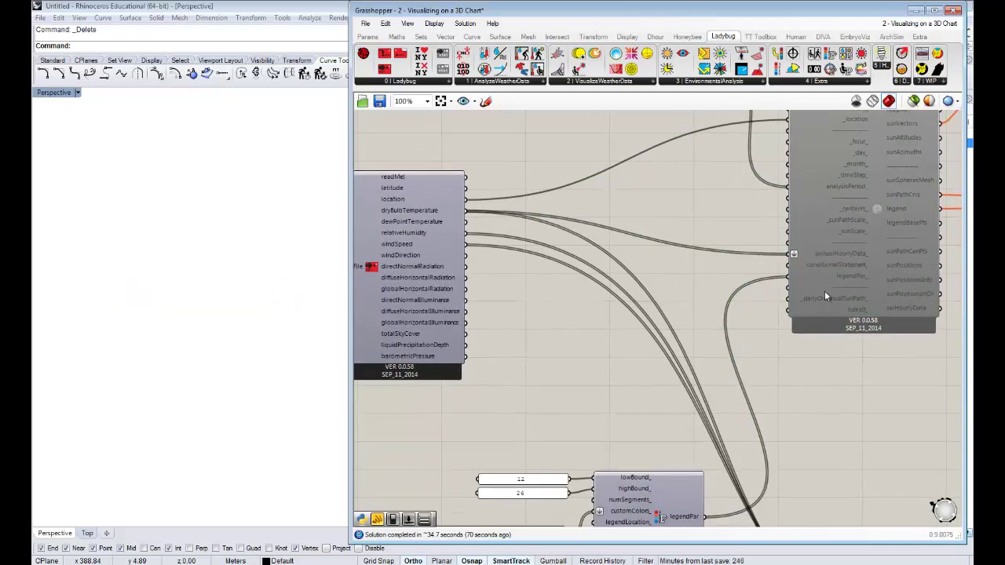
right_click(845, 282)
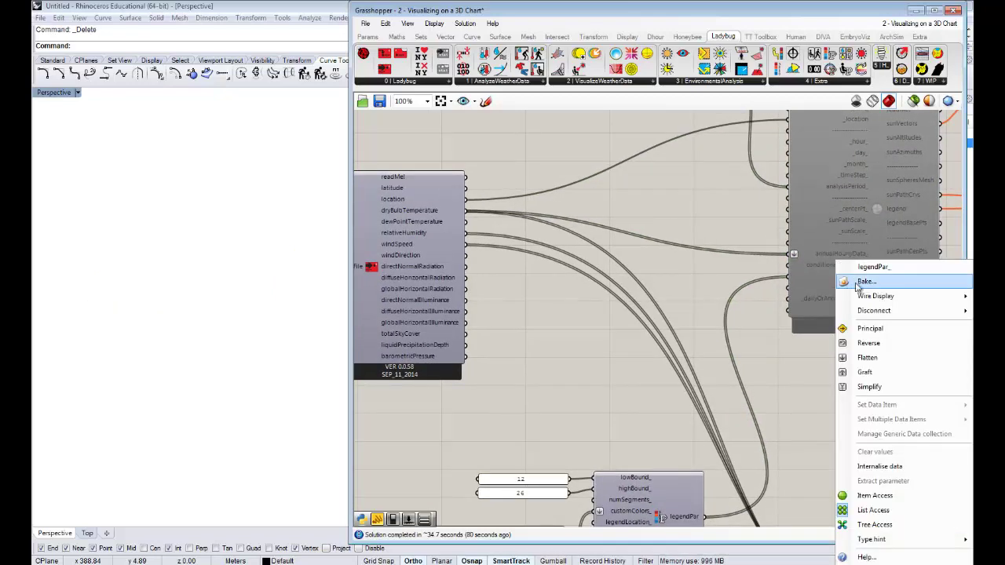
mouse_move(872, 311)
click(746, 310)
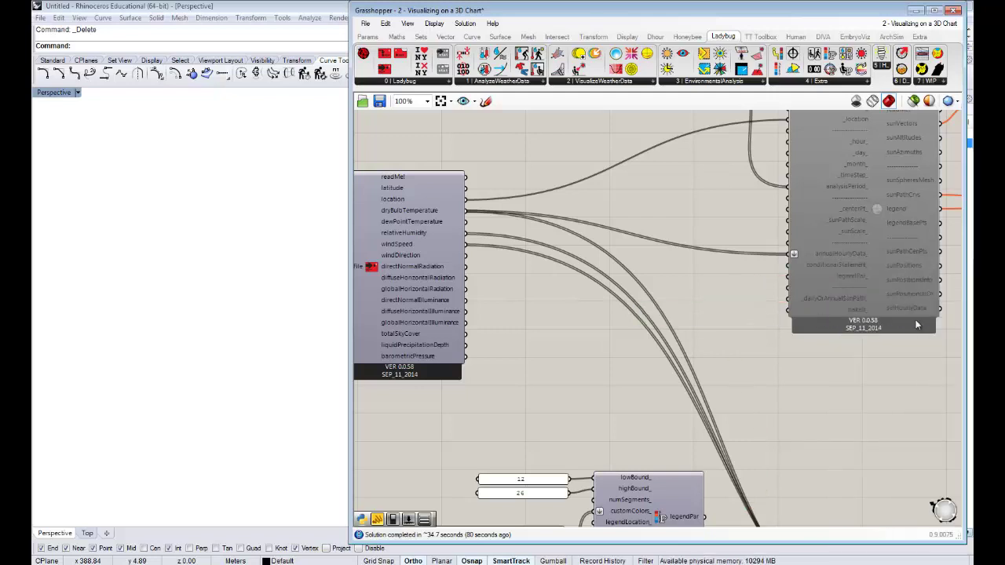
Connect the weather data's relativeHumidity output to the sun path's annualHourlyData_ input, keeping the dryBulbTemperature connection.
right_drag(586, 299, 531, 299)
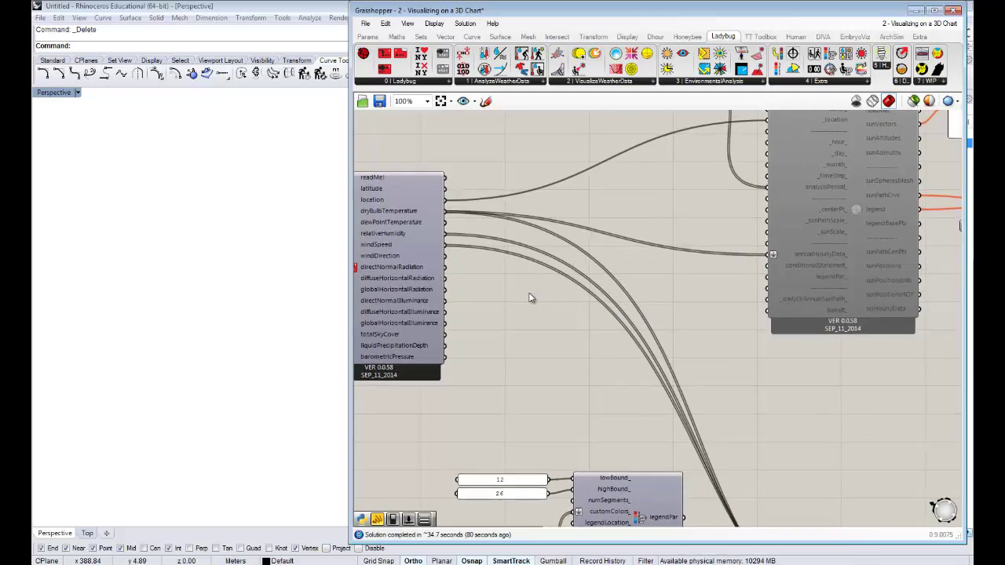
right_drag(485, 254, 525, 254)
drag(487, 234, 815, 255)
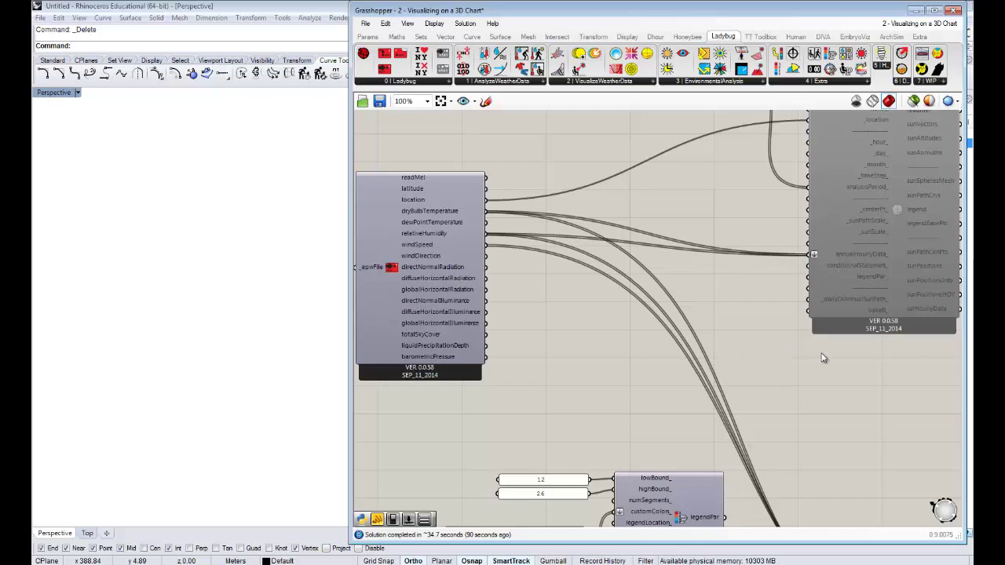
Add a text panel containing the condition "a>12 and b>50" near the sun path's conditionalStatement_ input.
right_drag(823, 352, 685, 327)
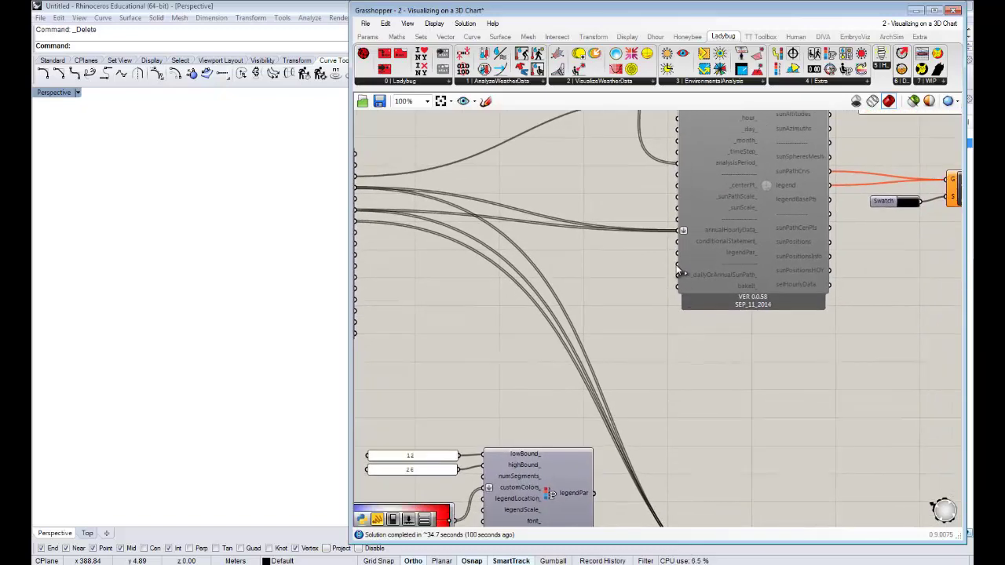
scroll(664, 280, up, 3)
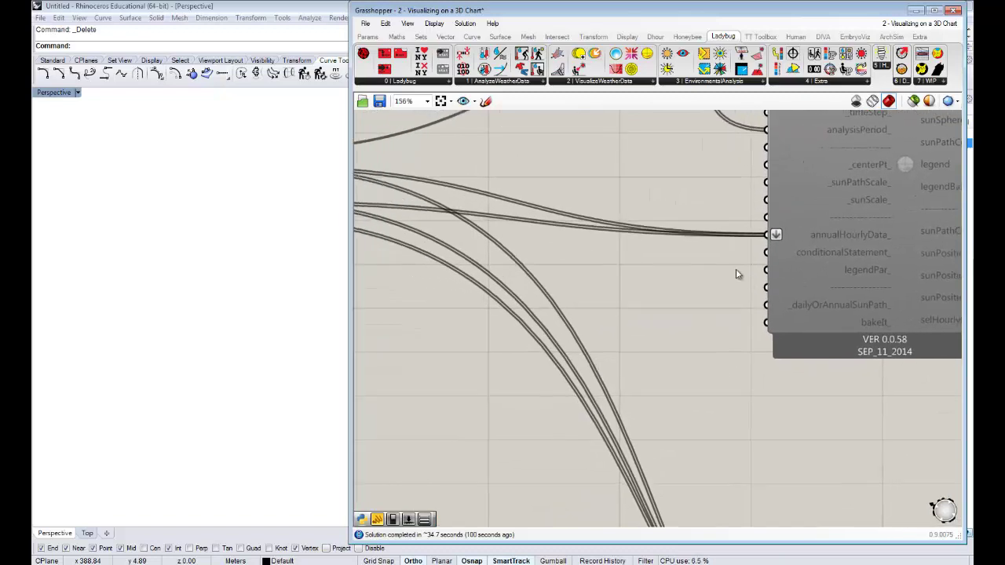
double_click(608, 262)
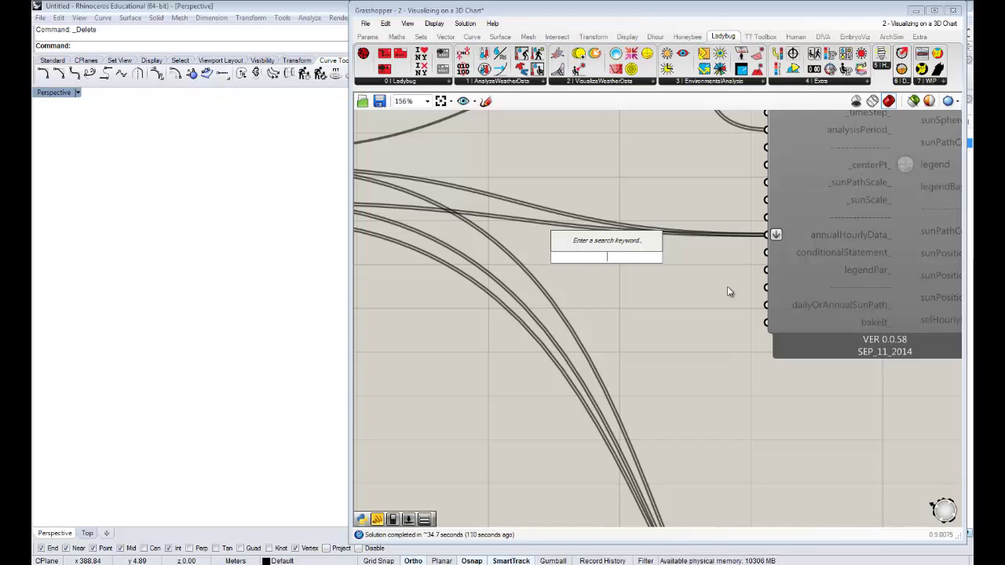
text(")
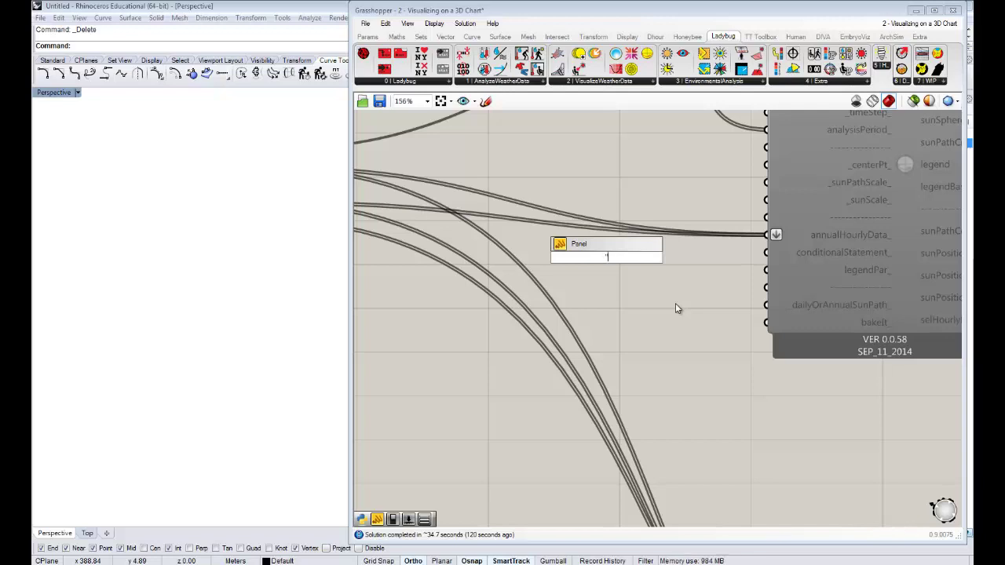
text(a)
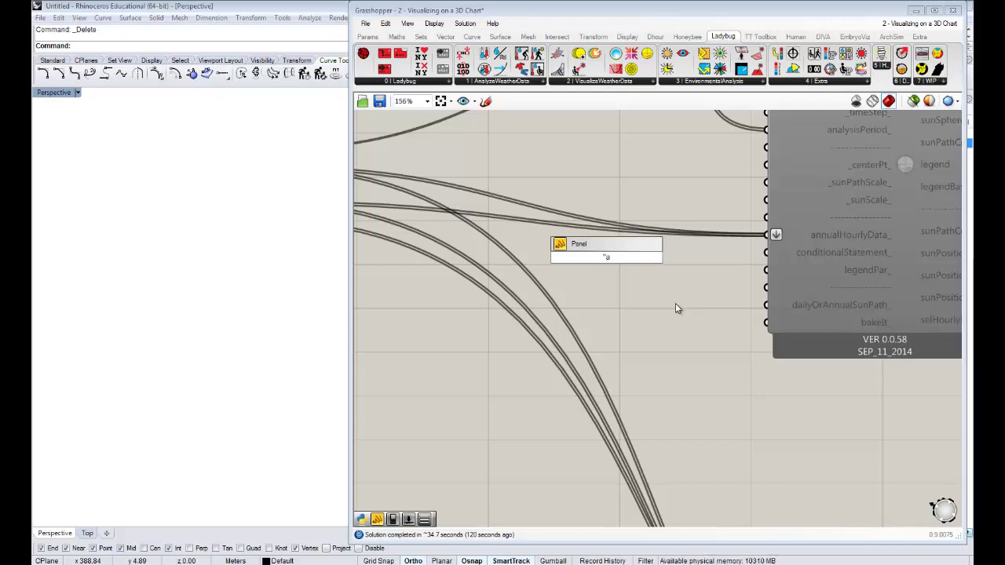
text(>12)
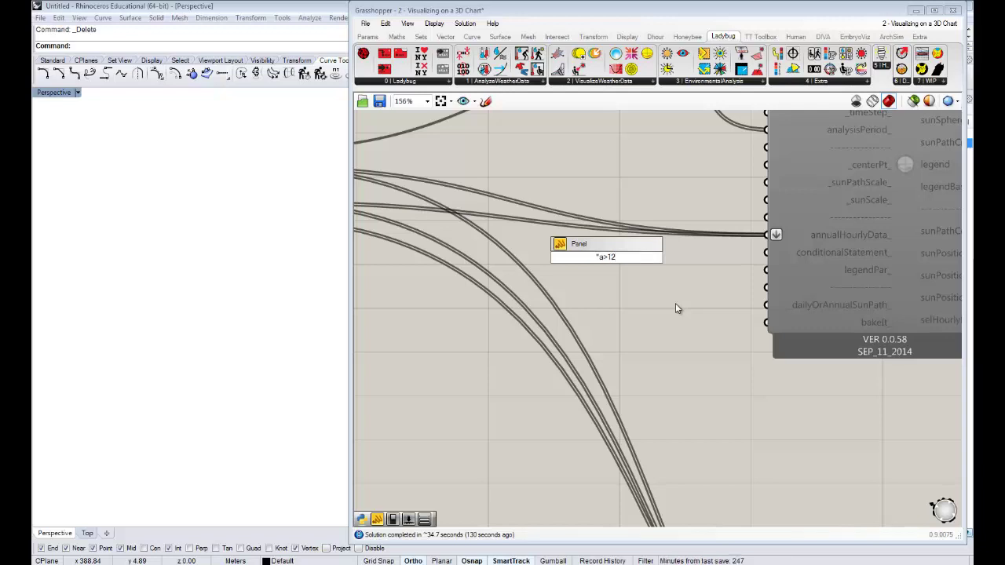
text(and)
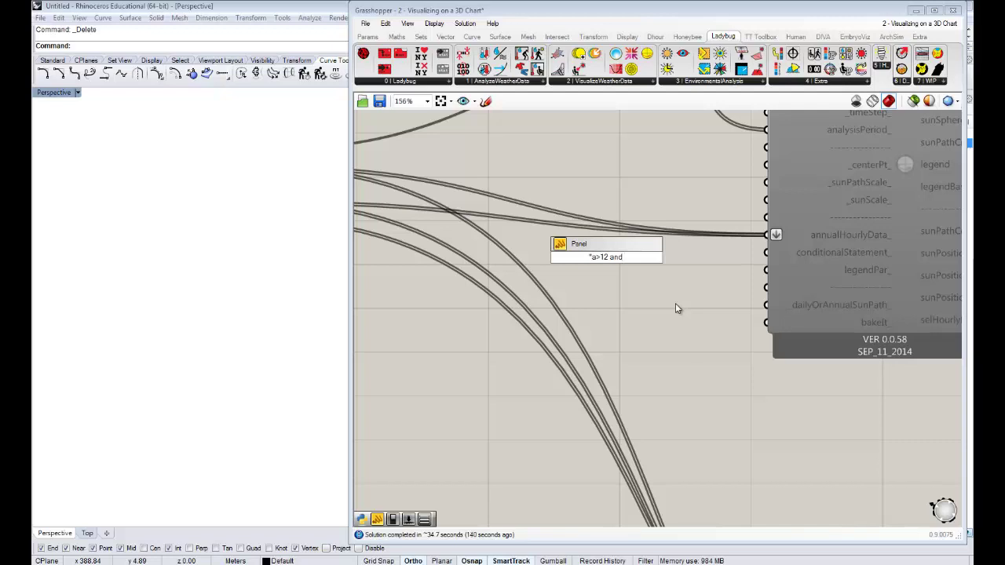
text( b)
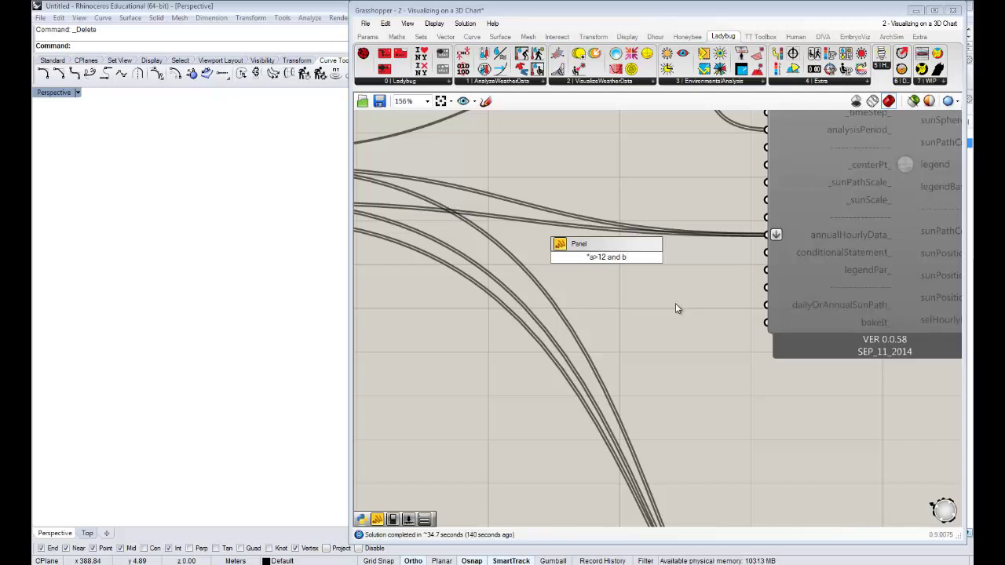
text(>50)
click(676, 303)
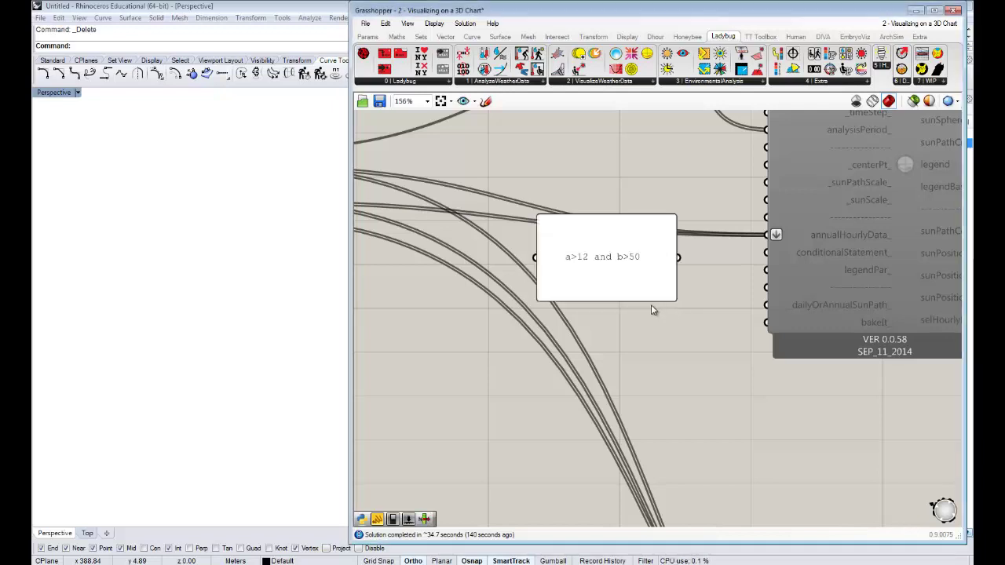
Shrink the condition panel to one line, connect it to the sun path's conditionalStatement_ input, and re-enable the sun path component.
drag(647, 295, 766, 252)
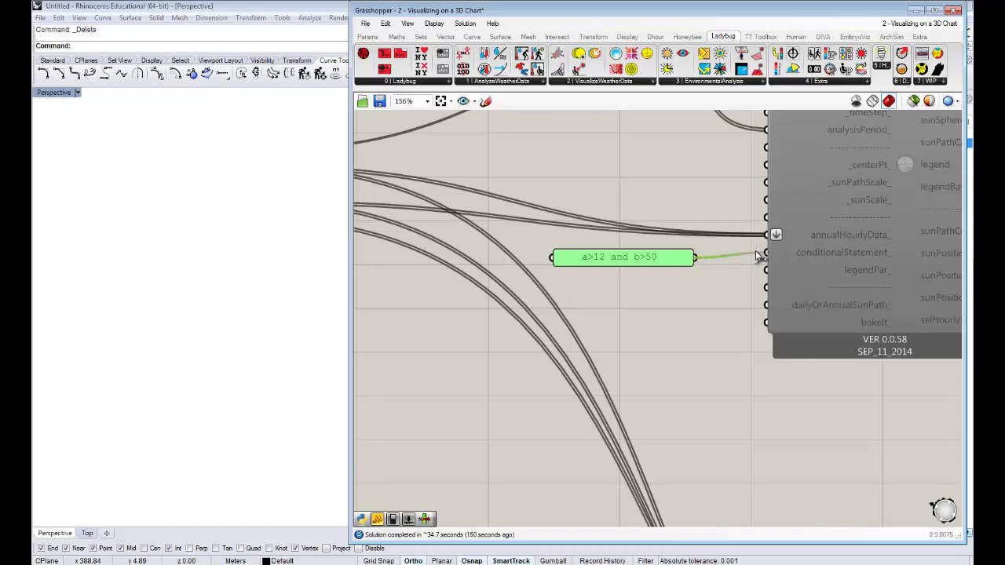
right_drag(782, 267, 687, 309)
scroll(725, 309, down, 3)
scroll(760, 259, up, 1)
right_drag(760, 261, 749, 287)
right_click(748, 286)
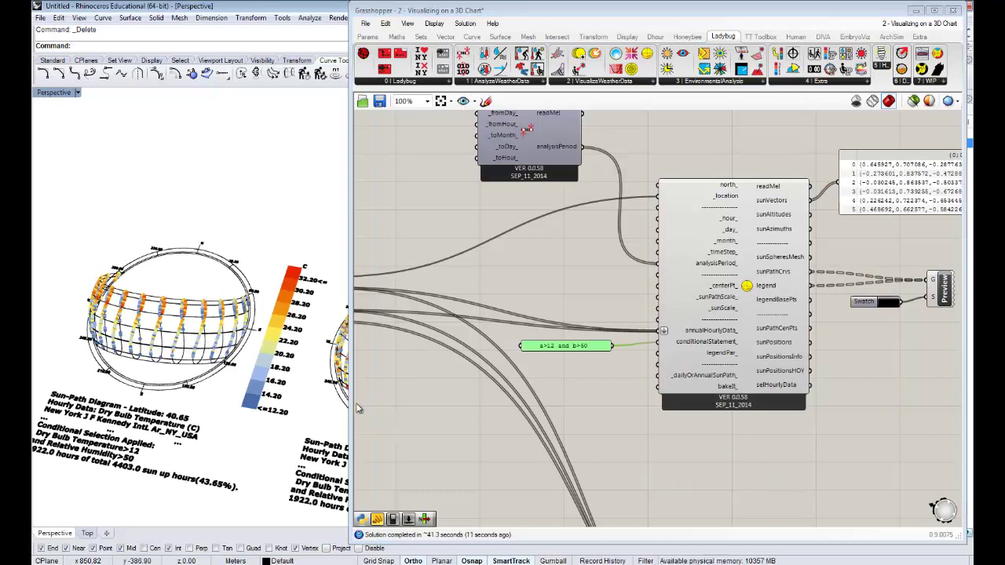
Narrow the Grasshopper window to uncover the Rhino viewport and examine the dry bulb temperature sun path with its conditional selection text.
drag(350, 408, 501, 411)
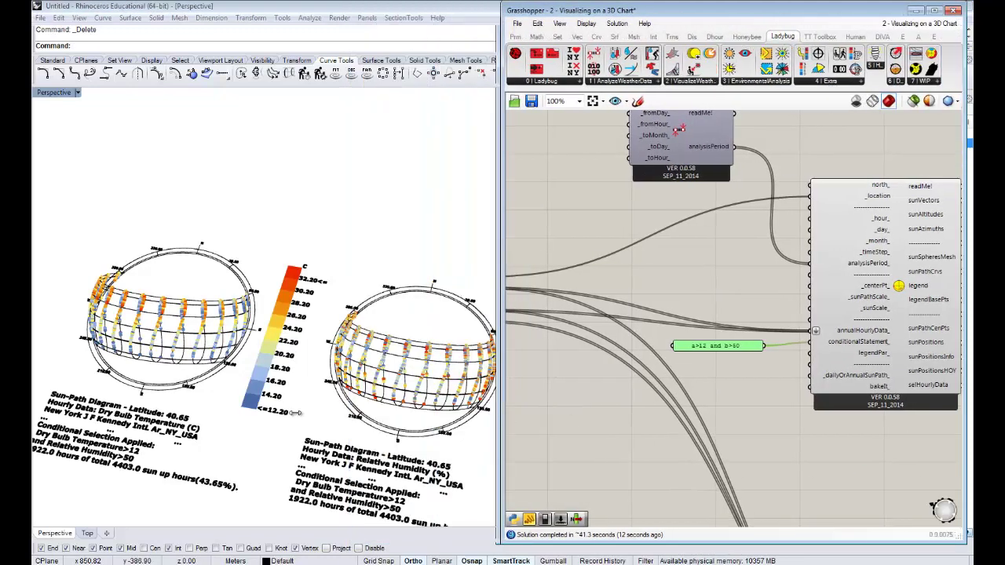
right_drag(305, 391, 167, 420)
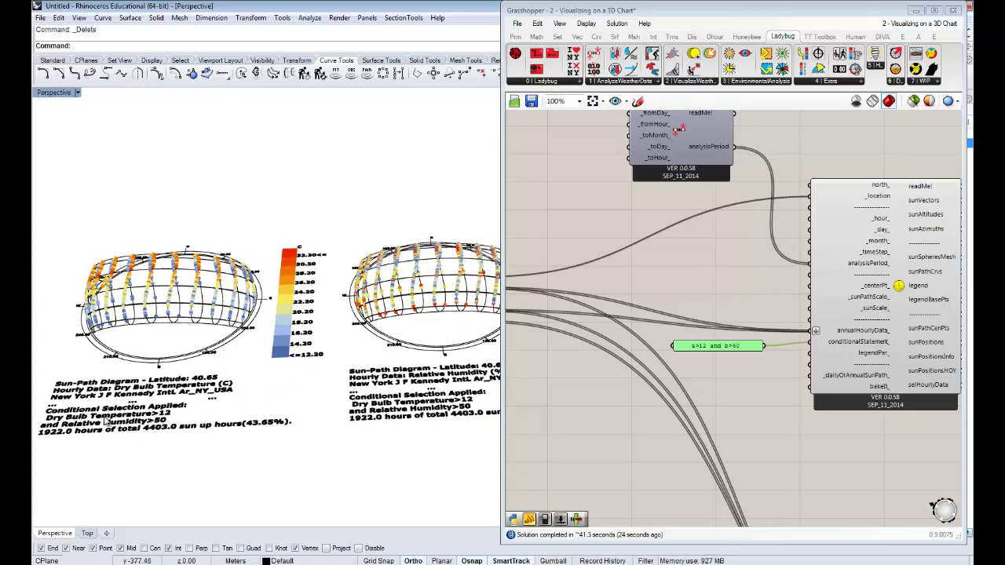
right_drag(124, 431, 194, 426)
scroll(195, 425, up, 5)
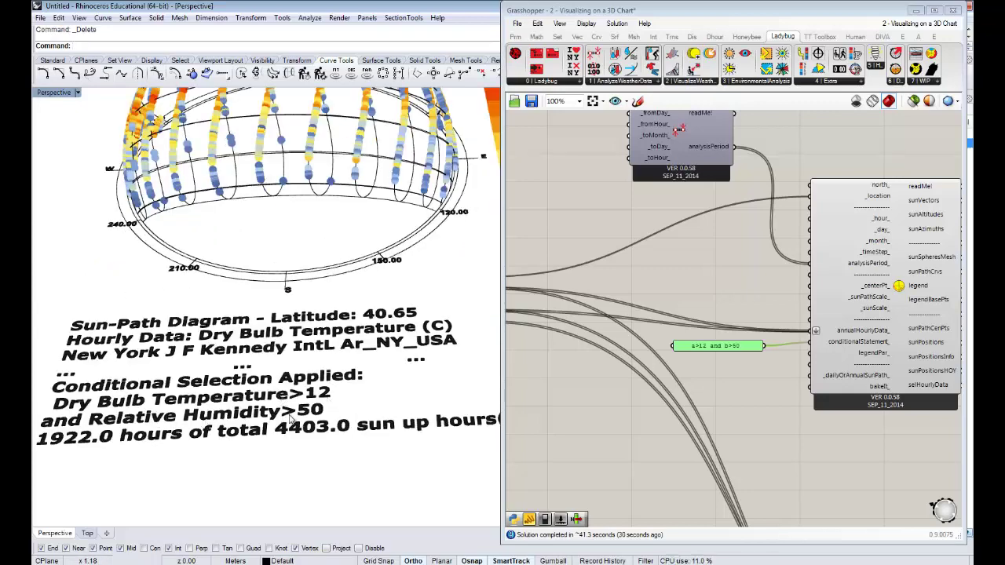
right_drag(362, 336, 350, 372)
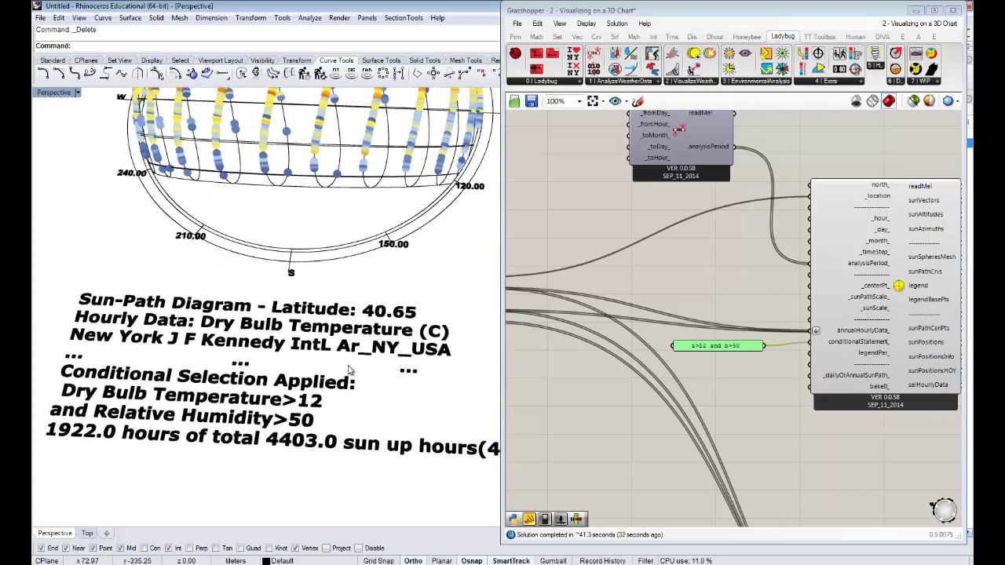
scroll(352, 366, down, 2)
scroll(363, 326, down, 1)
shift+right_drag(363, 326, 342, 297)
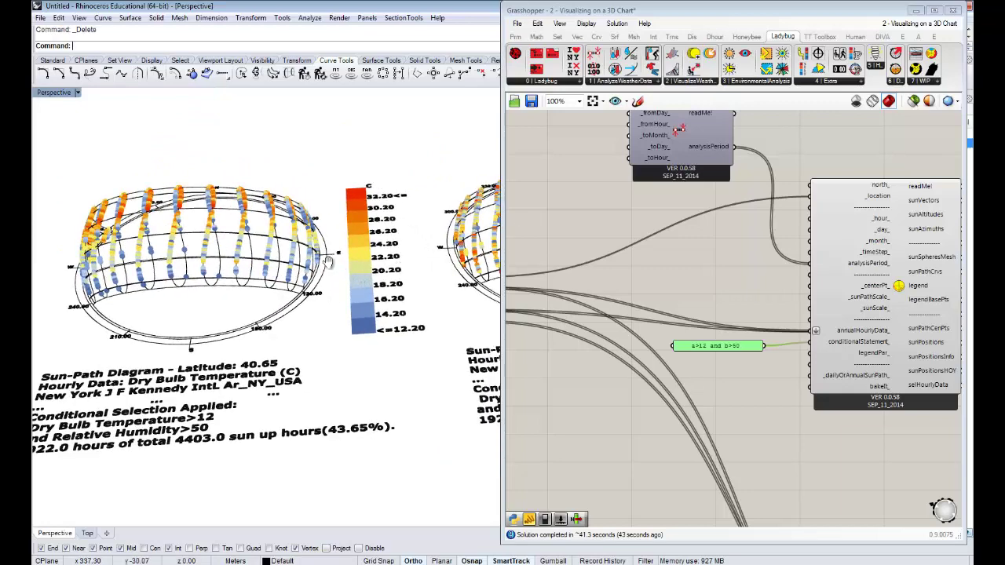
Examine the filtered hours on the relative humidity sun path up close and compare it with the dry bulb temperature diagram.
shift+right_drag(377, 268, 208, 277)
shift+right_drag(440, 232, 331, 234)
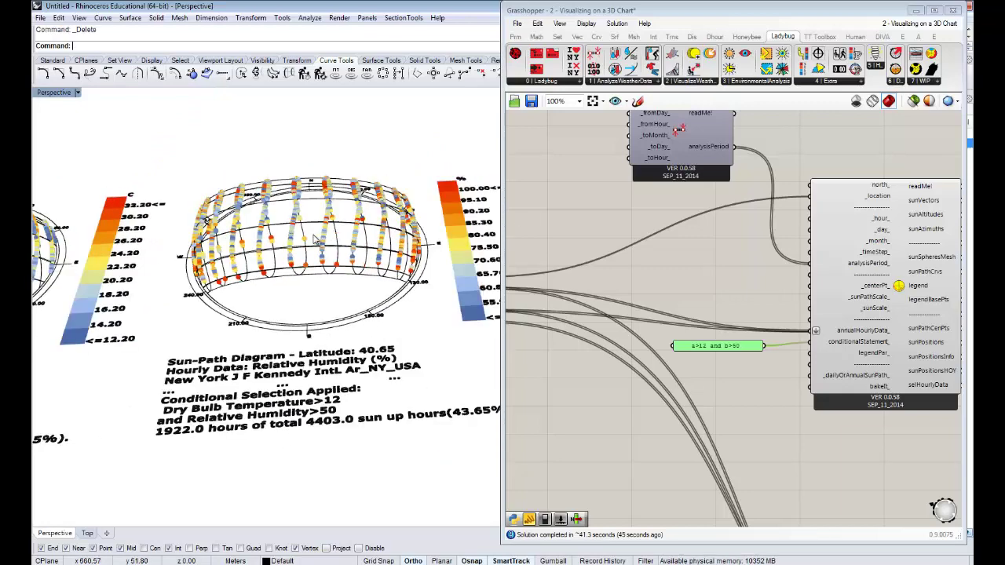
scroll(314, 239, up, 5)
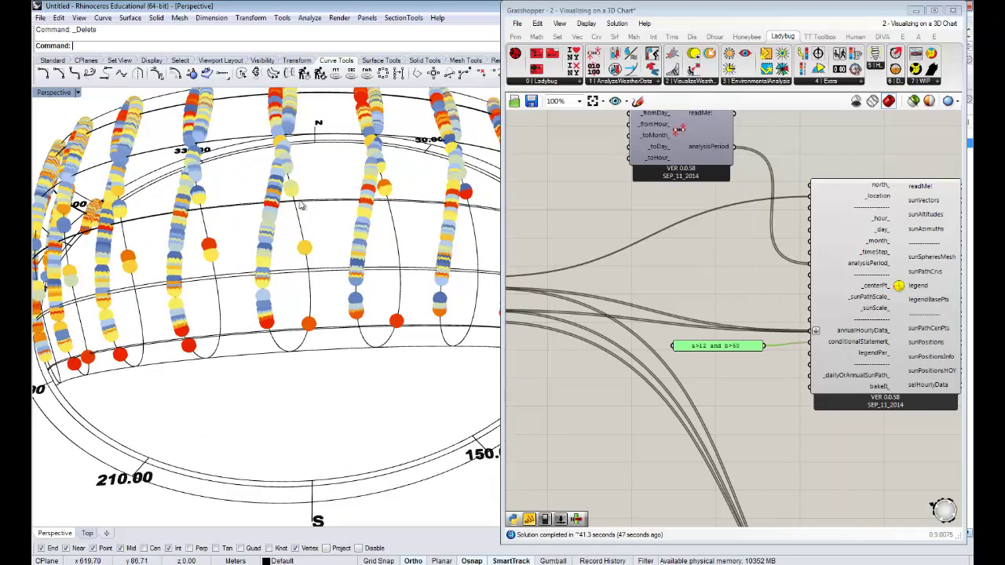
right_drag(771, 359, 694, 354)
click(724, 377)
click(703, 345)
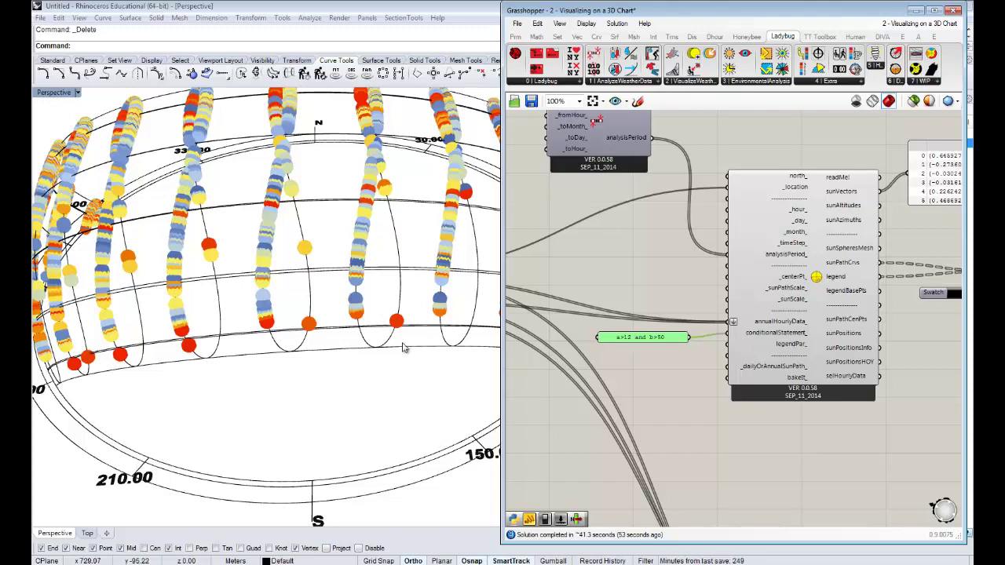
scroll(379, 339, down, 5)
scroll(308, 347, down, 2)
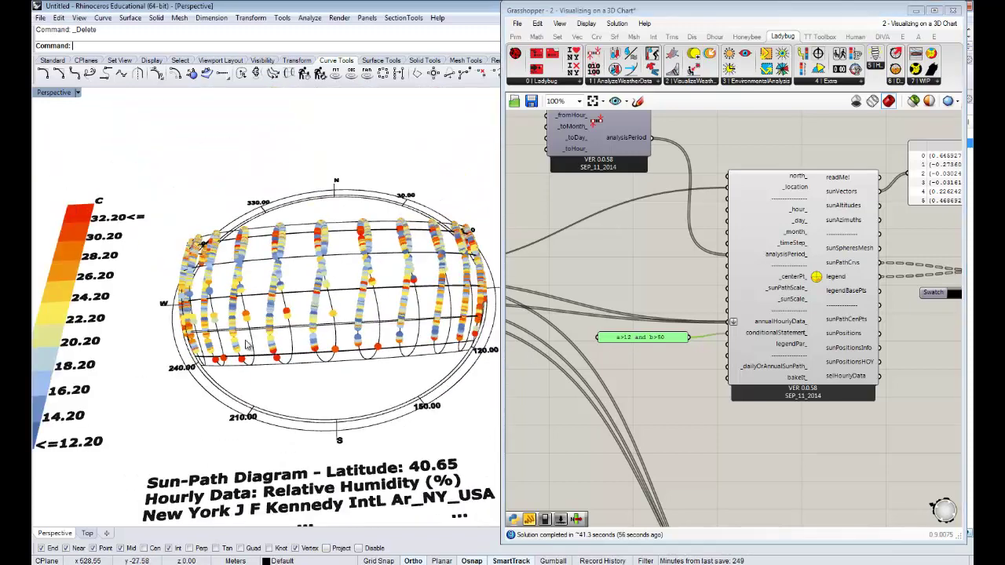
scroll(295, 287, down, 6)
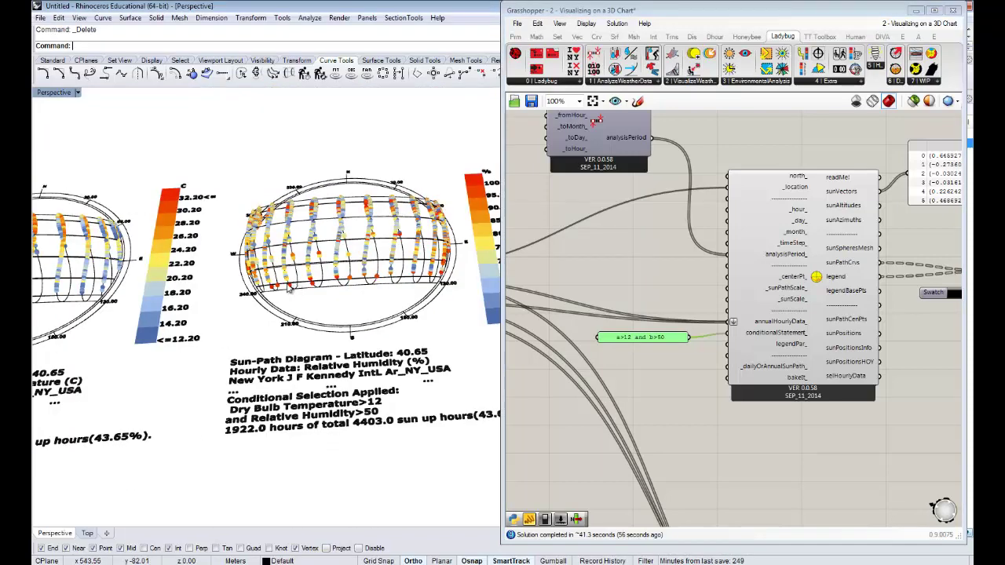
shift+right_drag(186, 310, 300, 321)
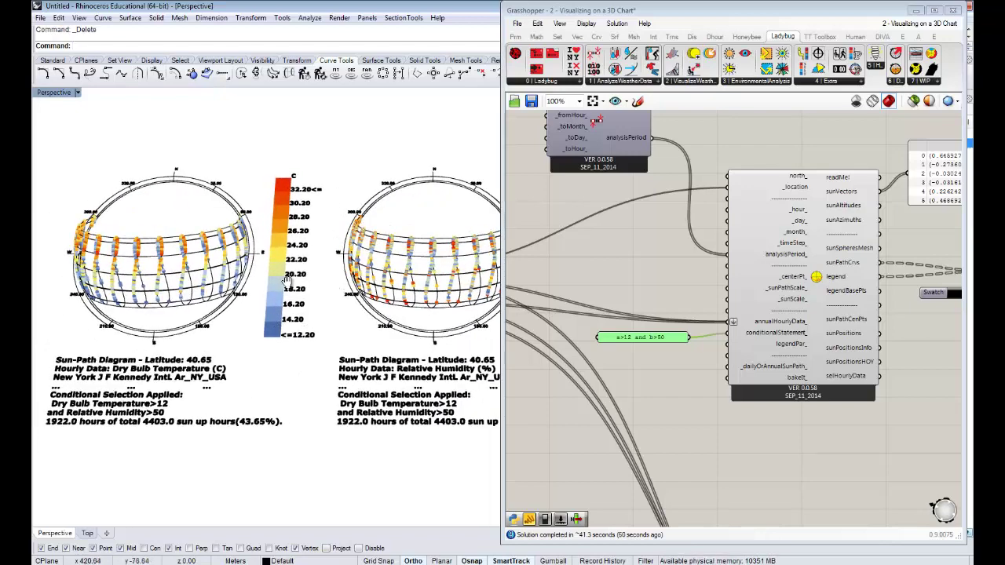
shift+right_drag(243, 282, 190, 281)
shift+right_drag(244, 381, 255, 380)
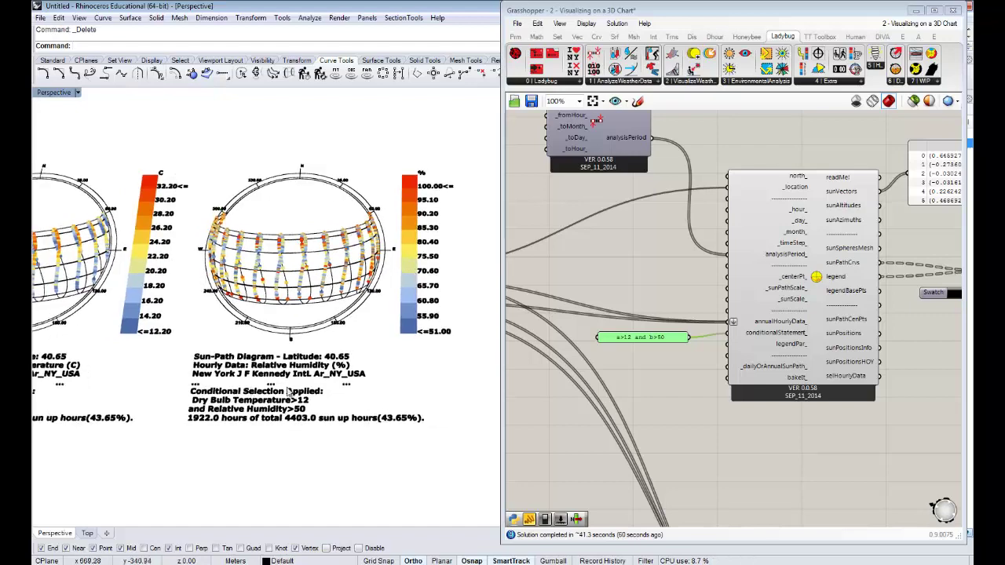
shift+right_drag(193, 362, 320, 363)
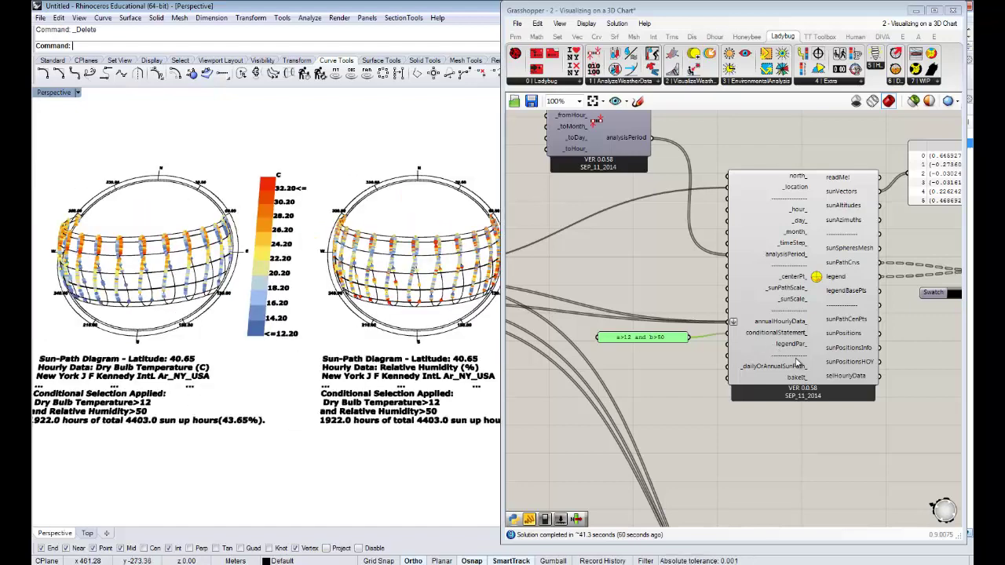
Enlarge the panel connected to the sunVectors output so it shows more rows of the vector list.
right_drag(939, 137, 715, 206)
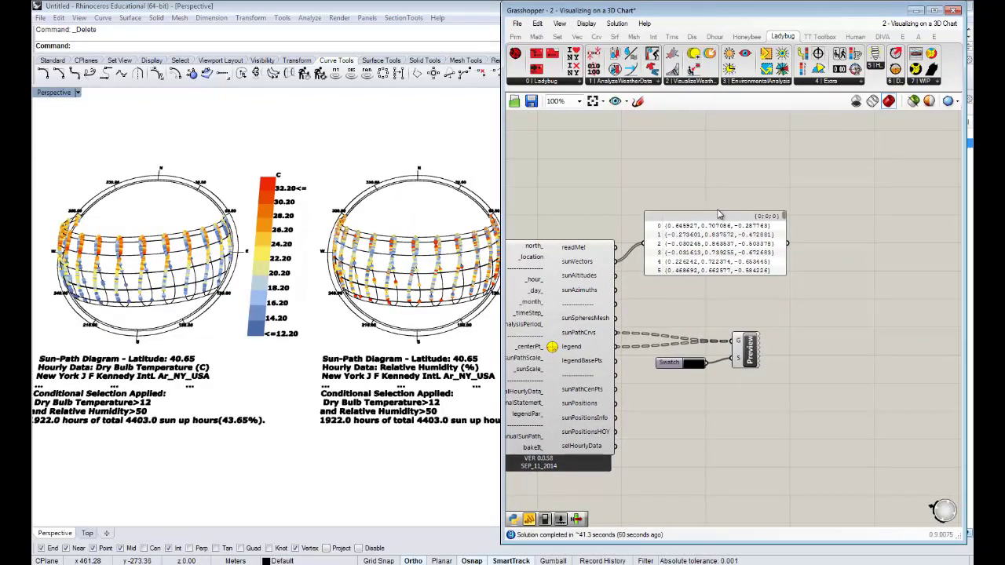
drag(718, 214, 717, 126)
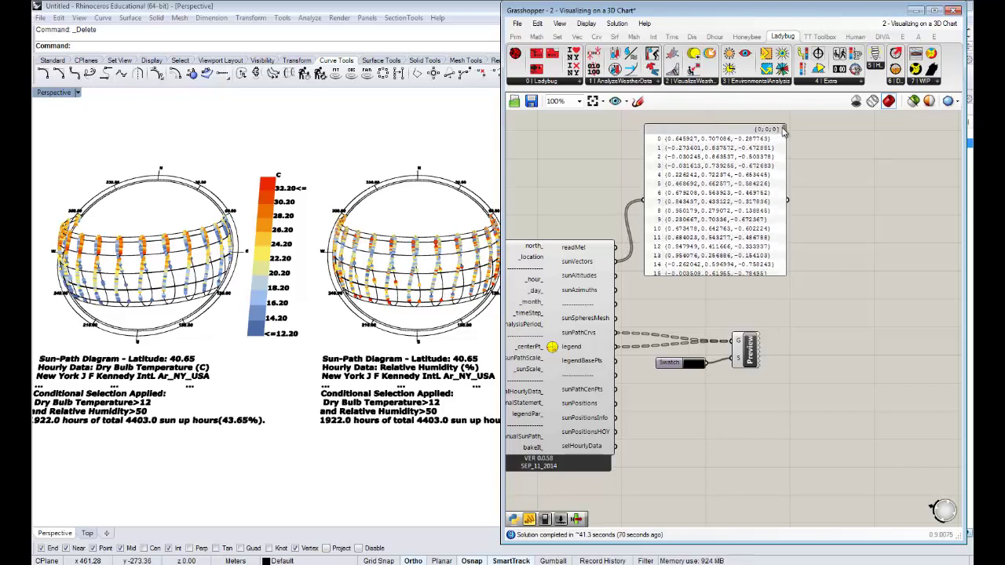
mouse_move(783, 131)
mouse_down()
mouse_move(788, 148)
mouse_move(791, 121)
mouse_up()
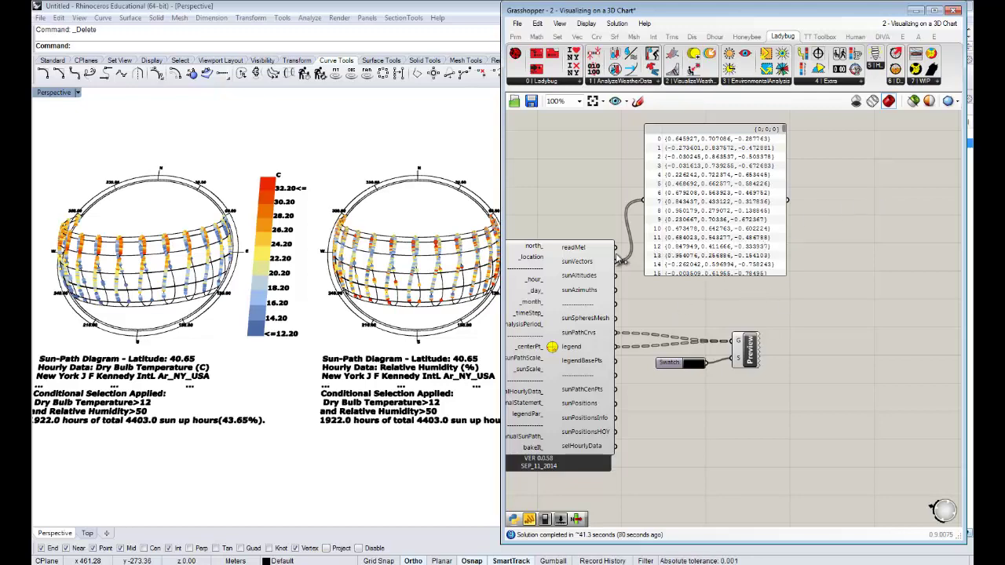
right_drag(644, 308, 871, 302)
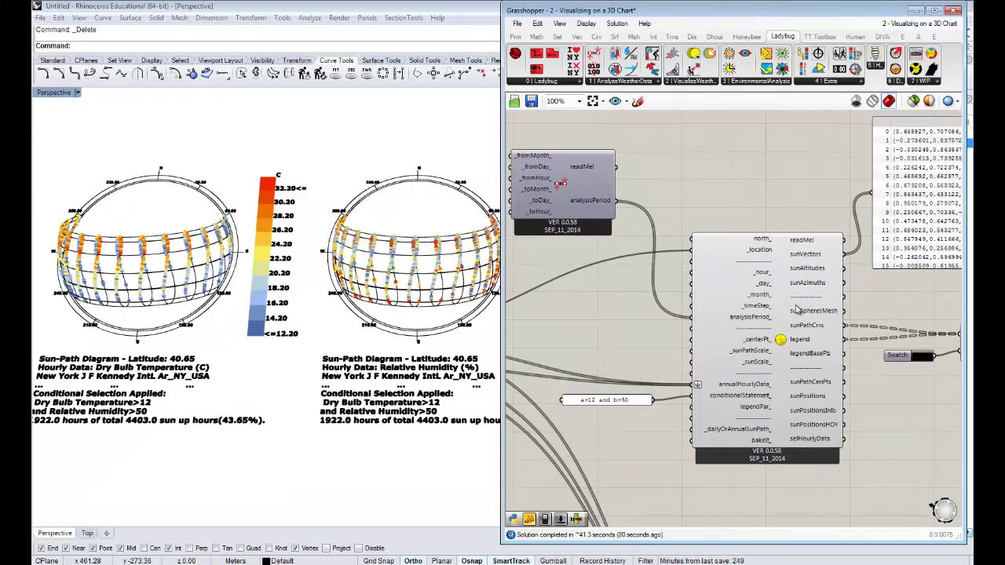
right_drag(788, 353, 767, 339)
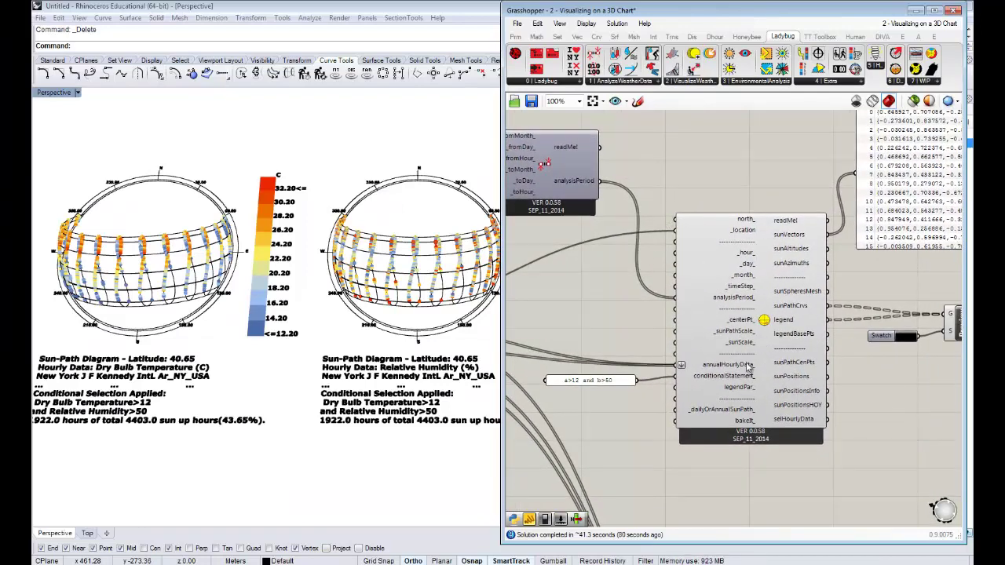